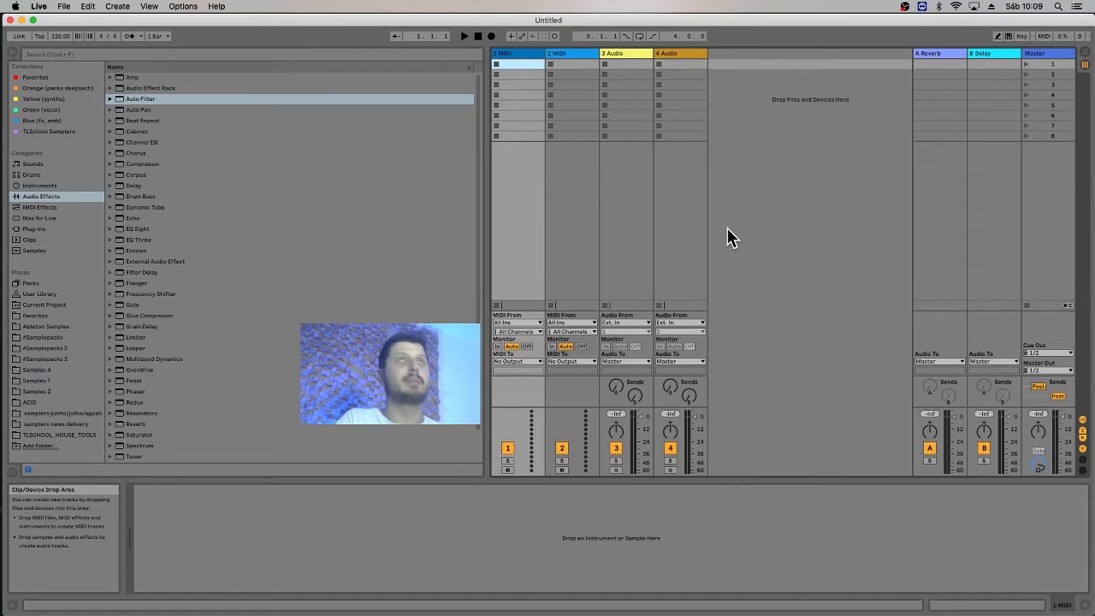
Show the Arrangement View and sweep across all four tracks from the start up to bar 33.
key("Tab")
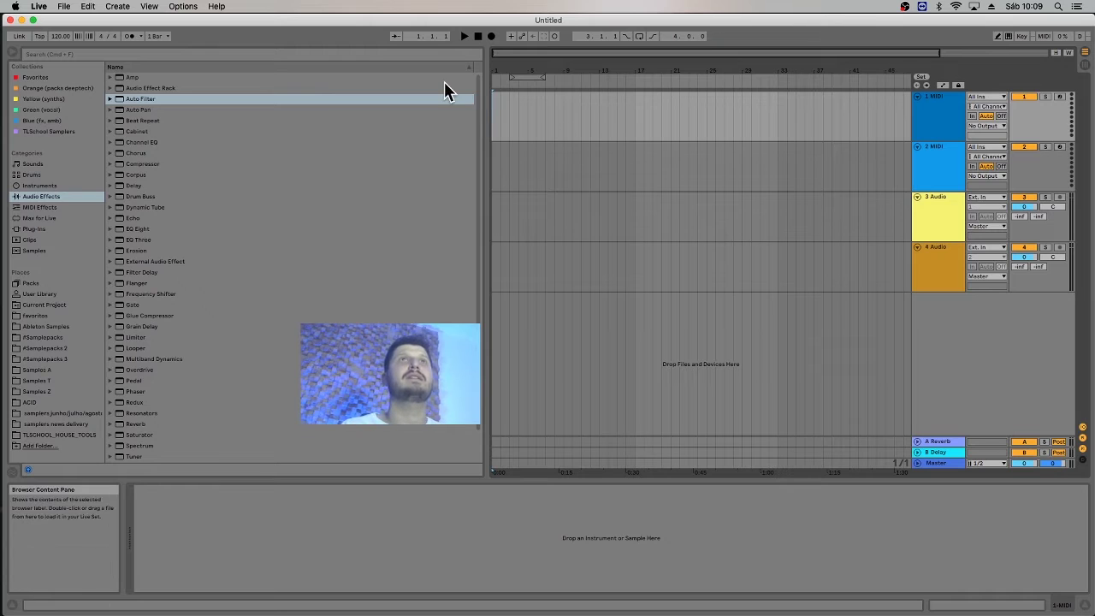
left_click_drag(491, 114, 773, 301)
left_click(773, 302)
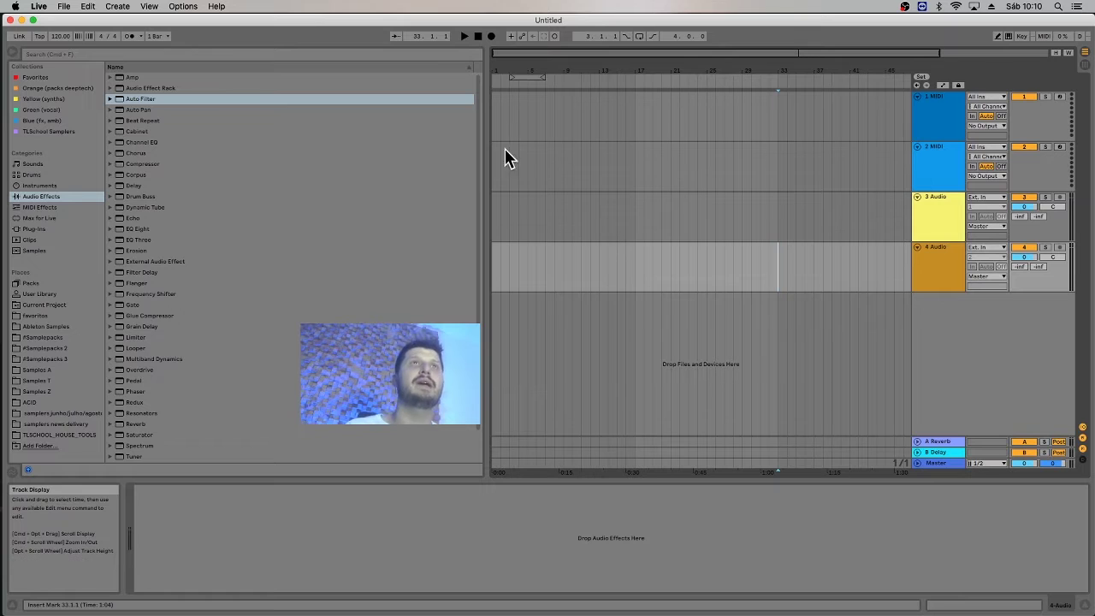
left_click_drag(493, 114, 778, 271)
left_click(778, 272)
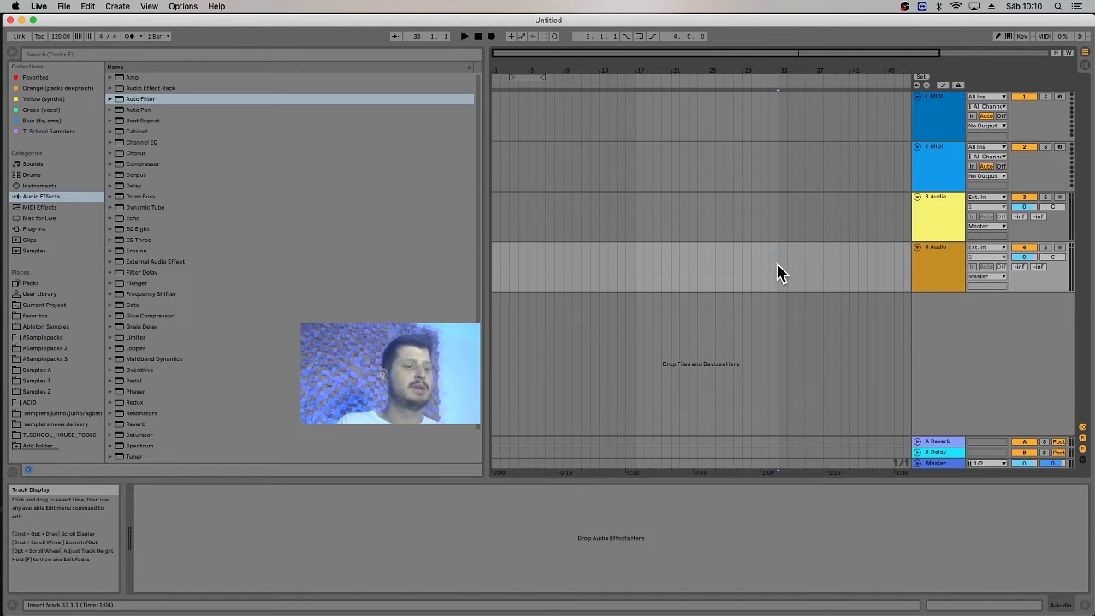
Compare the Session View with the Arrangement View, finishing in the Session View.
key("Tab")
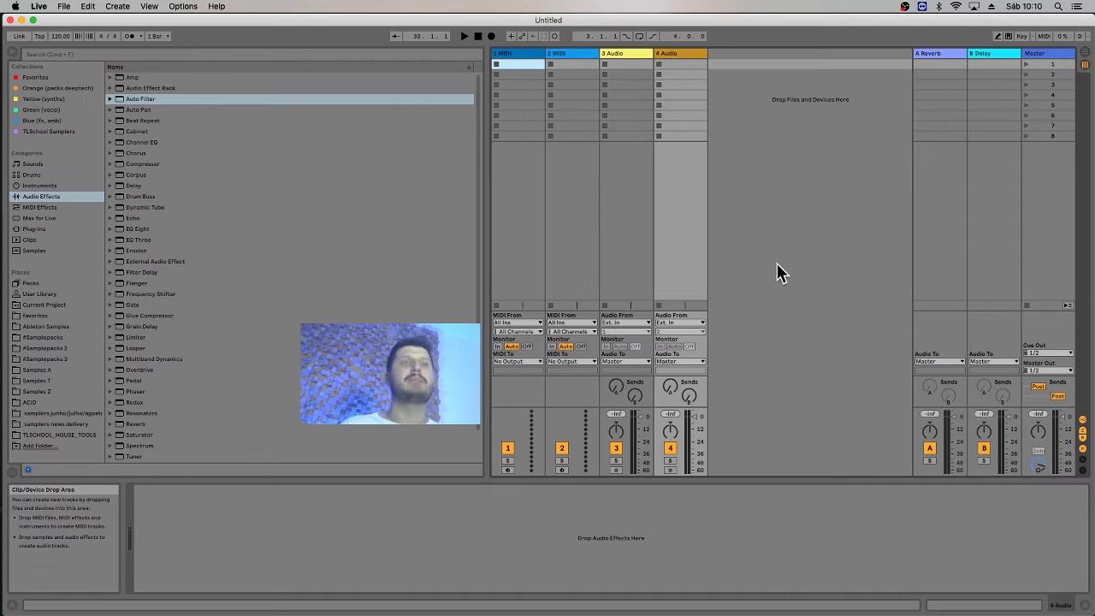
key("Tab")
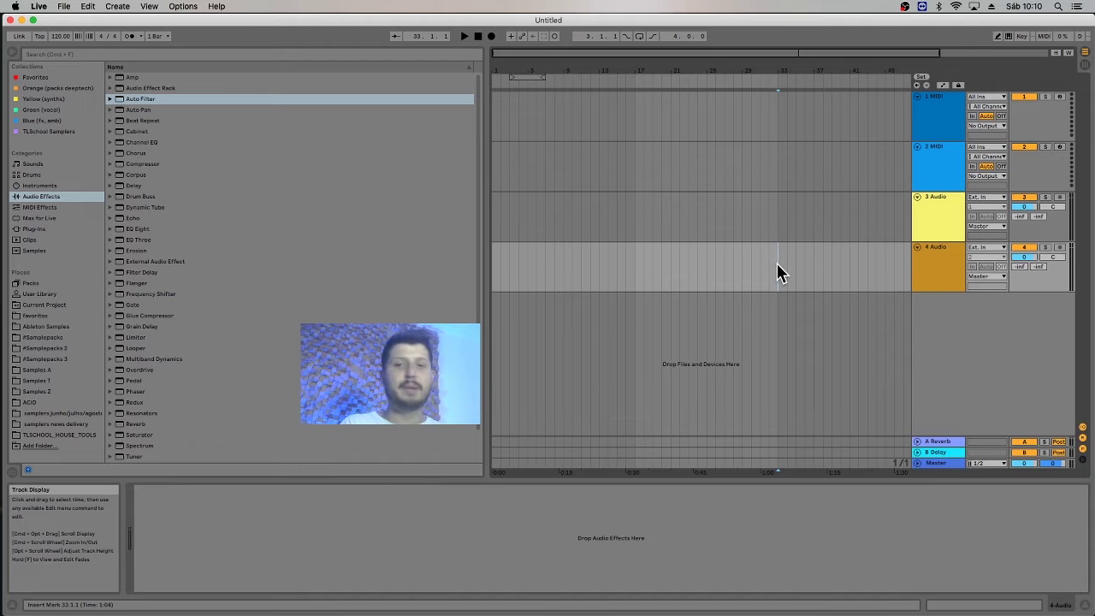
key("Tab")
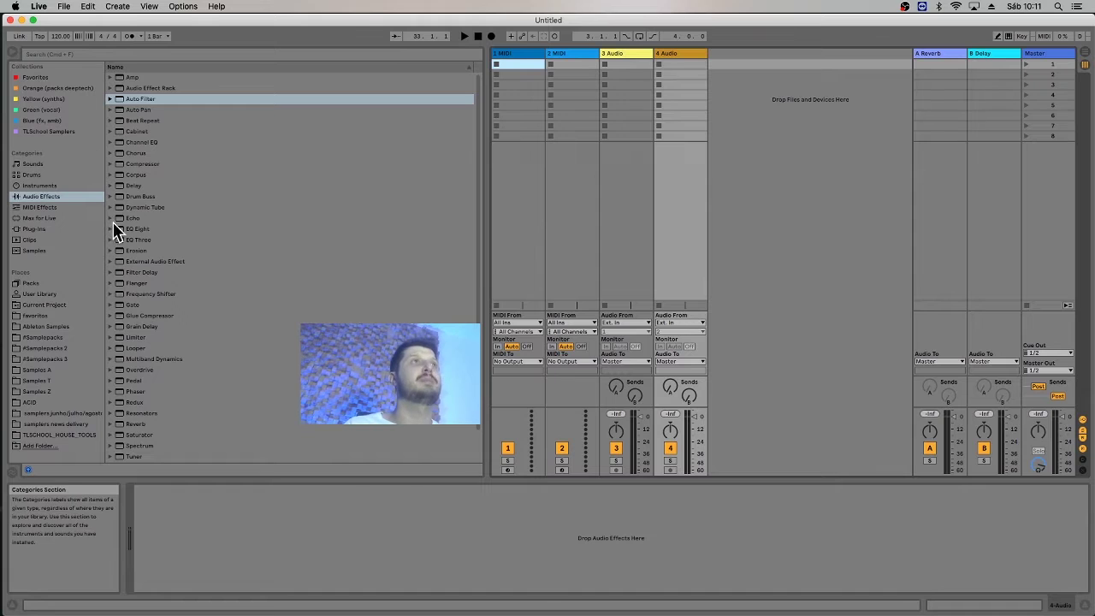
Browse the Instruments, Audio Effects, Plug-Ins and Samples categories, and open the TLSCHOOL_HOUSE_TOOLS folder.
left_click(39, 184)
left_click(47, 195)
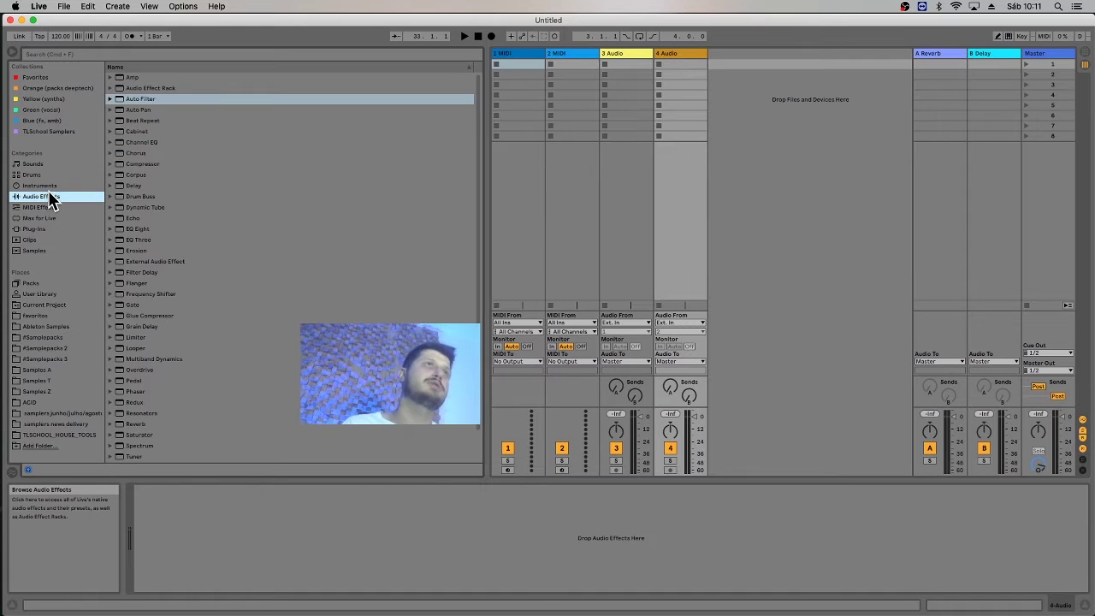
left_click(55, 229)
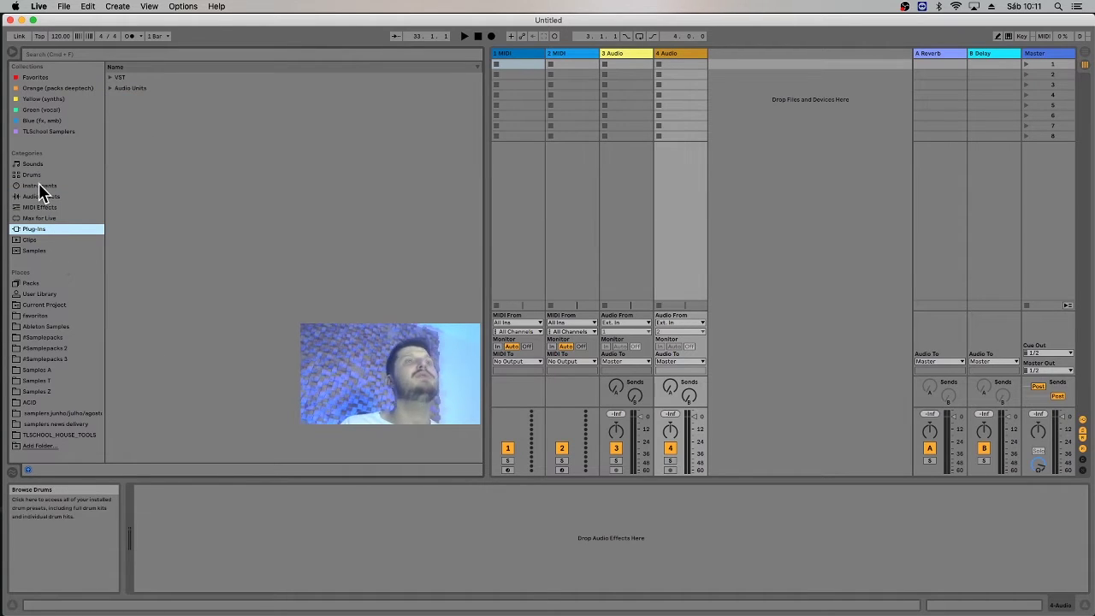
left_click(46, 250)
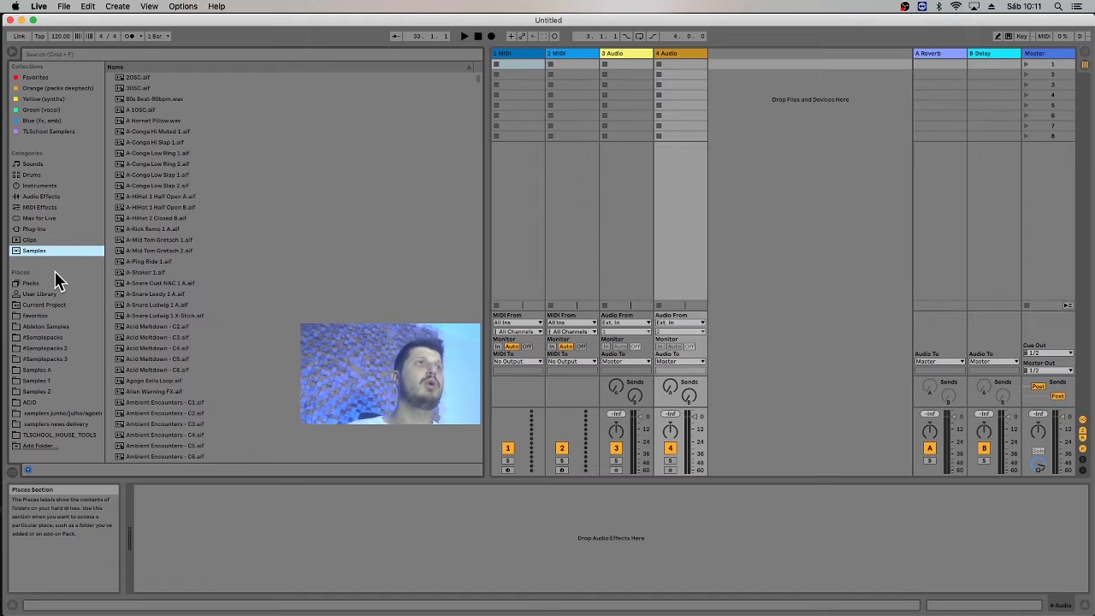
left_click(74, 435)
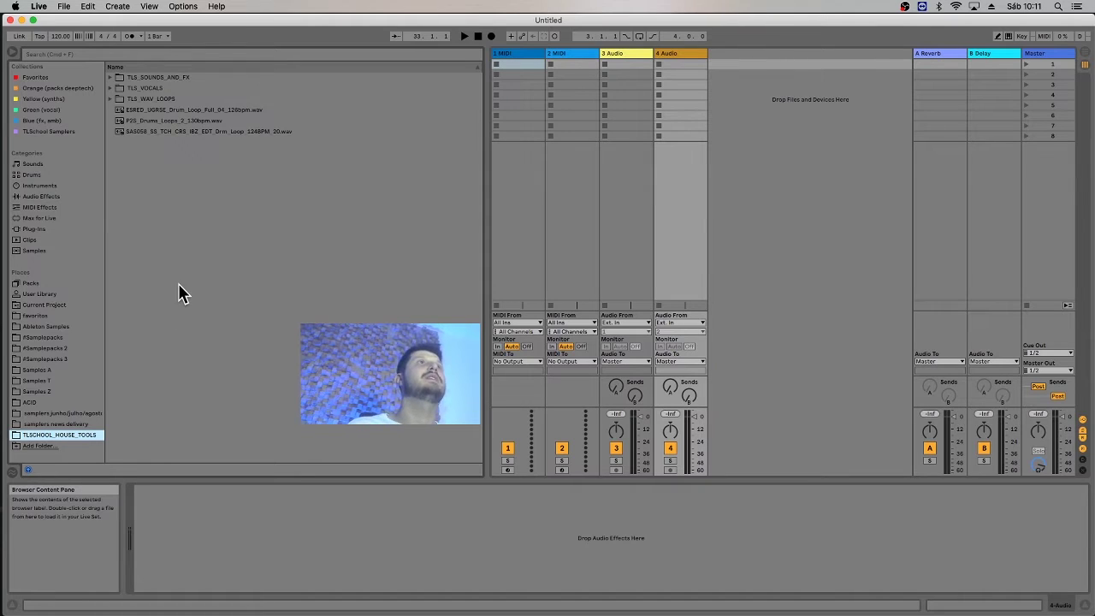
Preview the ESRED_UGRSE full drum loop, and expand TLS_SOUNDS_AND_FX and its TLS_DRUM_HITS subfolder.
left_click(158, 111)
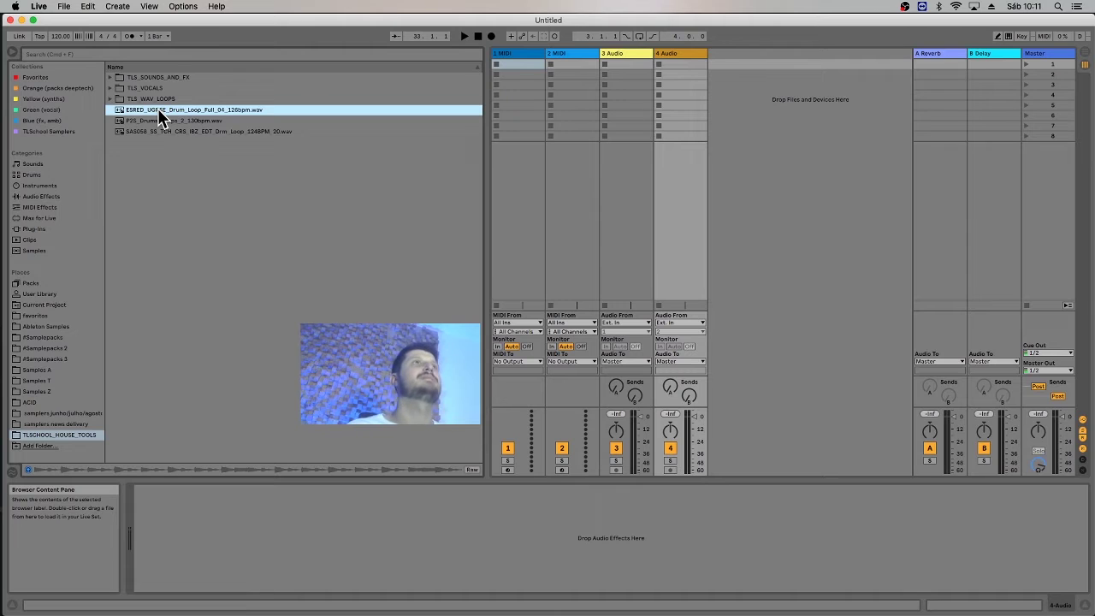
key("Up")
key("Up")
key("Up")
key("Right")
key("Down")
key("Down")
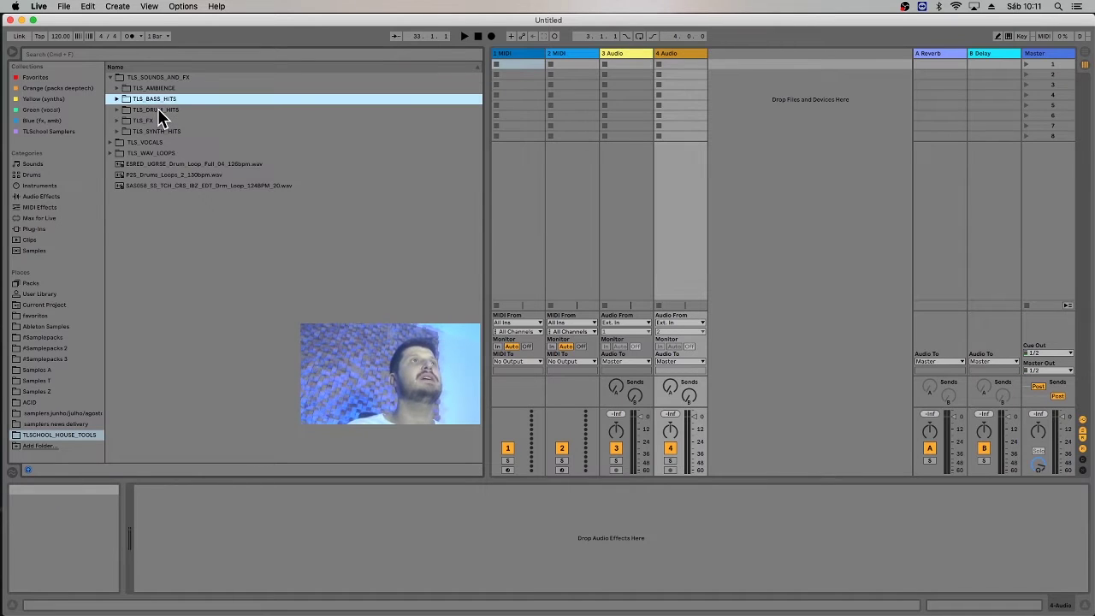
key("Right")
key("Left")
key("Down")
key("Right")
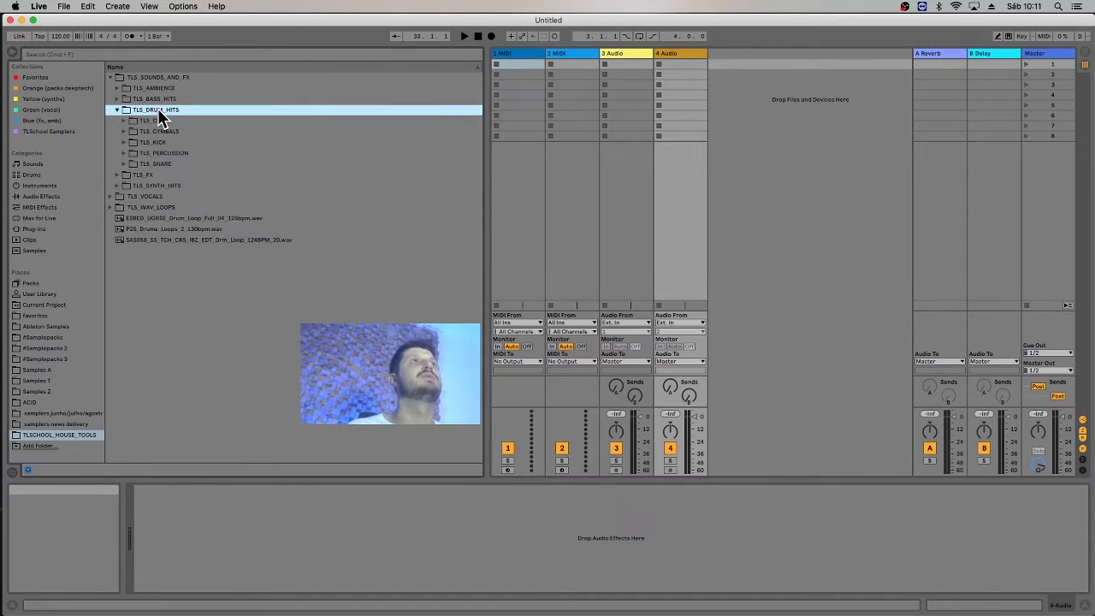
Expand the TLS_CLAP folder and audition samples TLS_Clap_01.wav through TLS_Clap_04.wav.
key("Down")
key("Right")
key("Down")
key("Down")
key("Down")
key("Down")
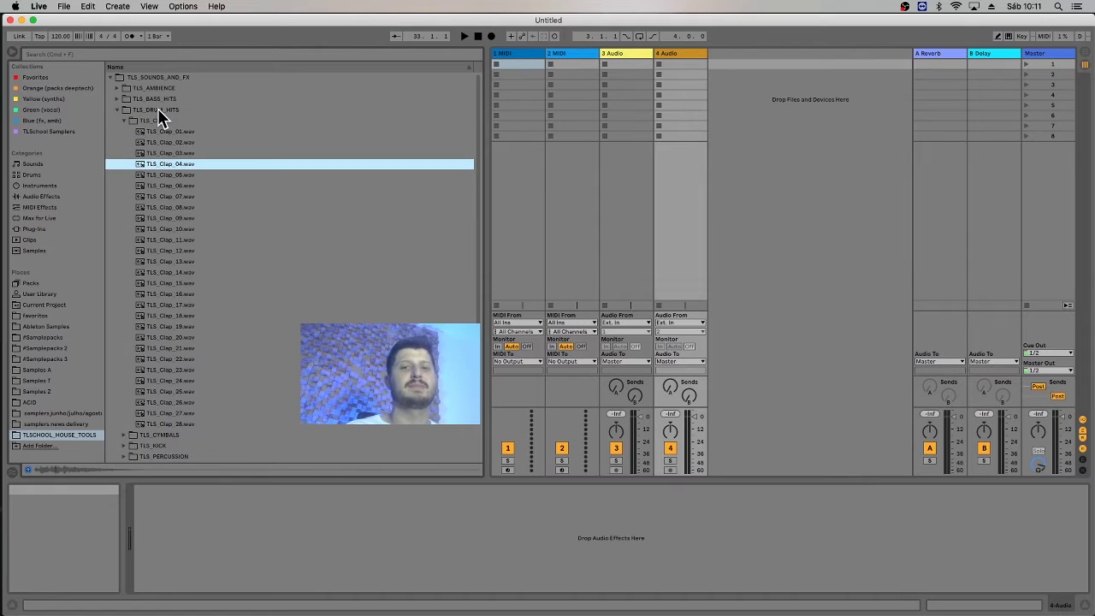
Collapse the TLS_SOUNDS_AND_FX folder tree and preview the P2S 130 bpm and SAS058 124 BPM drum loops.
key("Left")
key("Left")
key("Left")
key("Left")
key("Left")
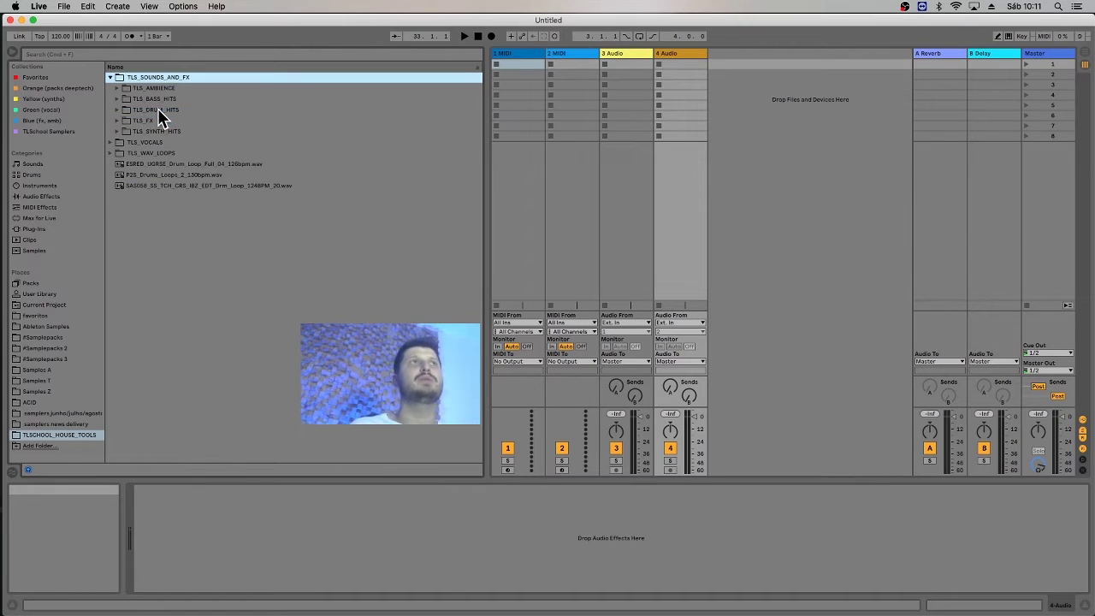
key("Left")
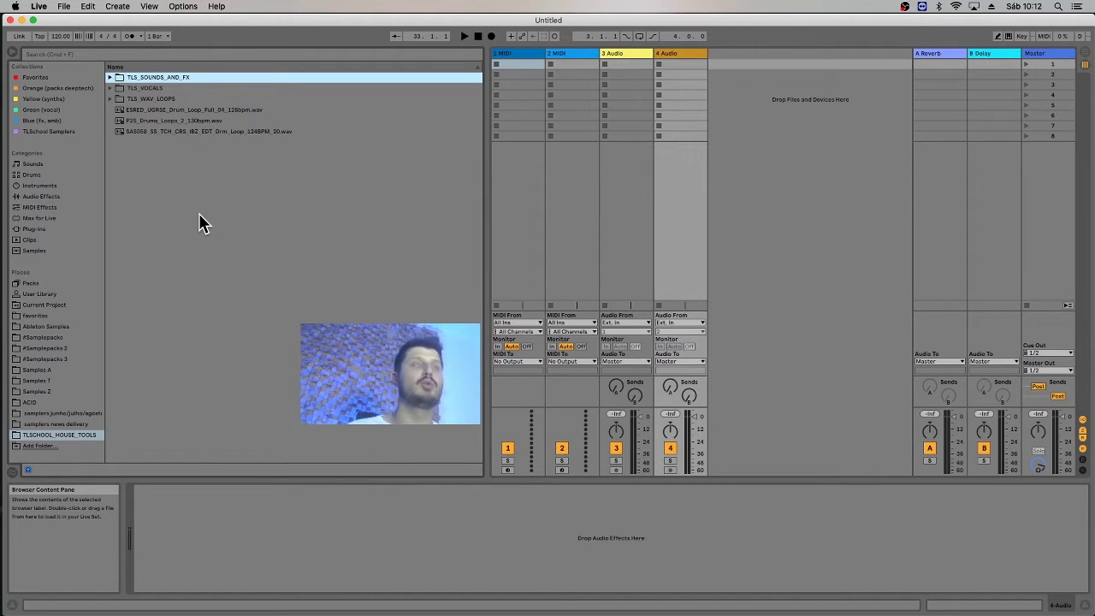
left_click(197, 123)
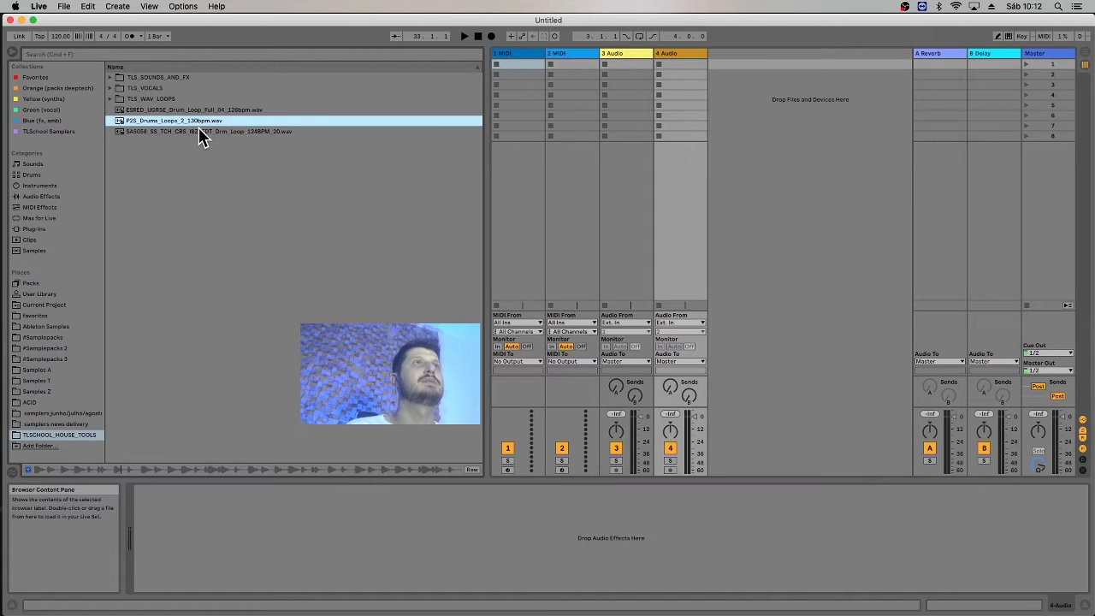
left_click(199, 133)
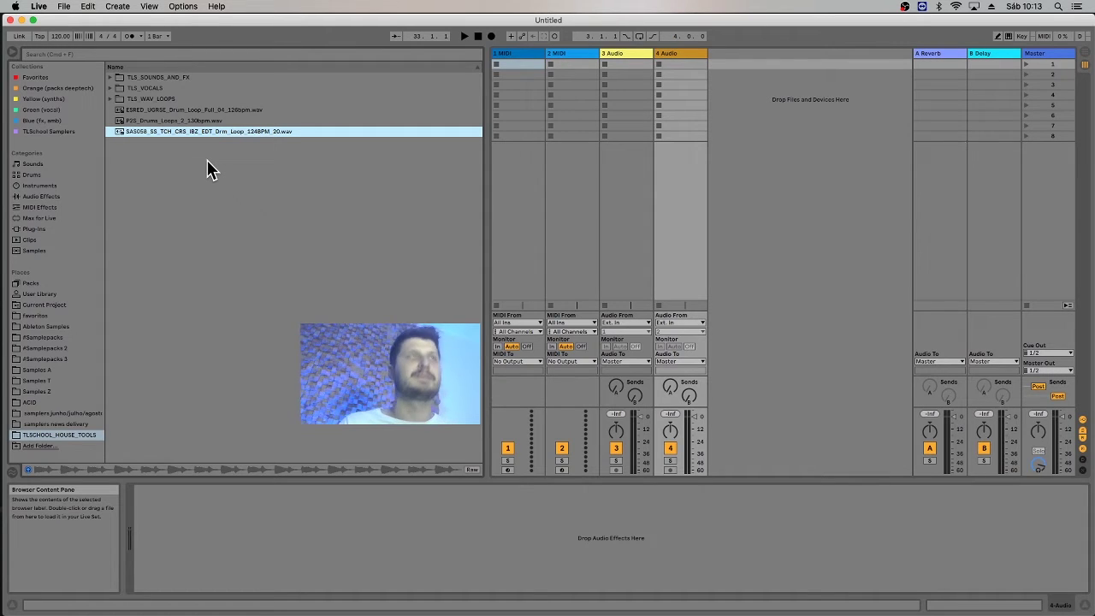
Expand TLS_SOUNDS_AND_FX and TLS_DRUM_HITS again and select the TLS_KICK folder.
left_click(170, 75)
key("Right")
key("Down")
key("Down")
key("Down")
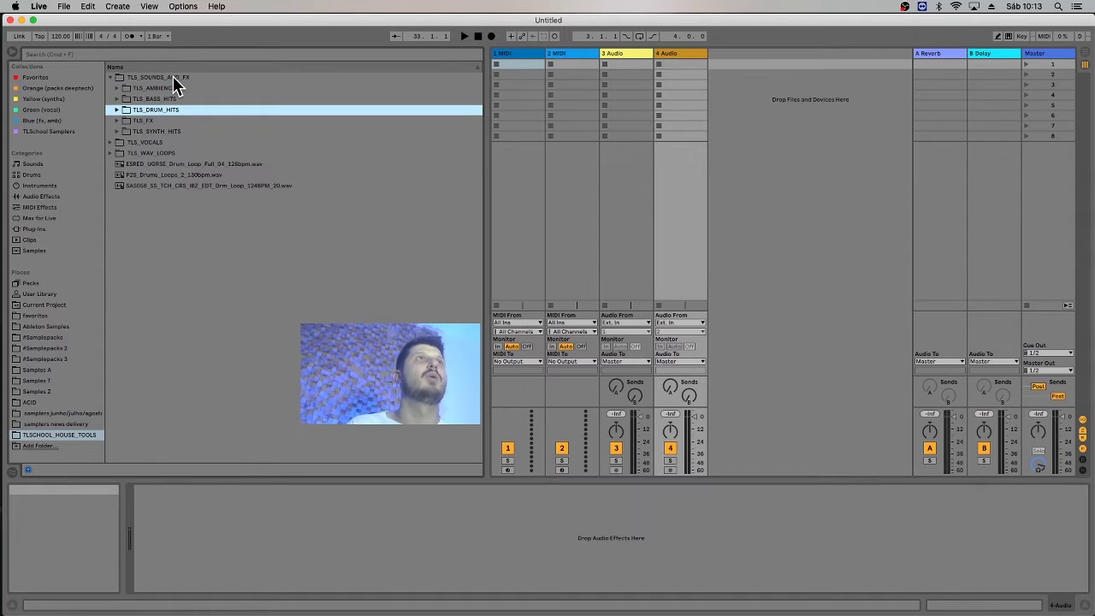
key("Right")
key("Down")
key("Down")
key("Down")
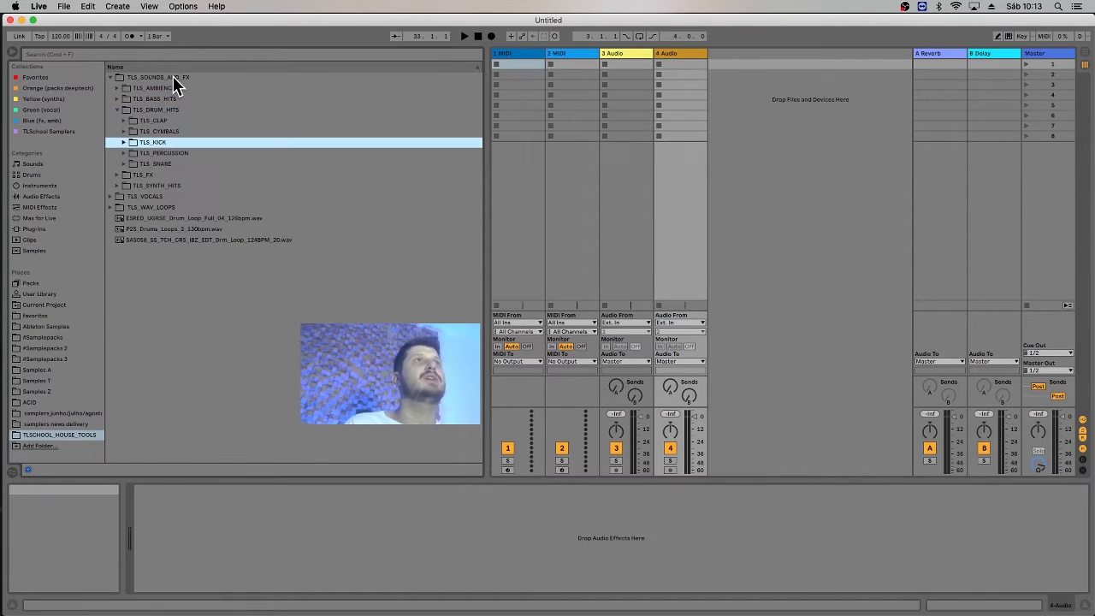
Audition the kick samples from TLS_Kick_Hard_01.wav through TLS_Kick_More_Soft_04.wav.
key("Right")
key("Down")
key("Down")
key("Down")
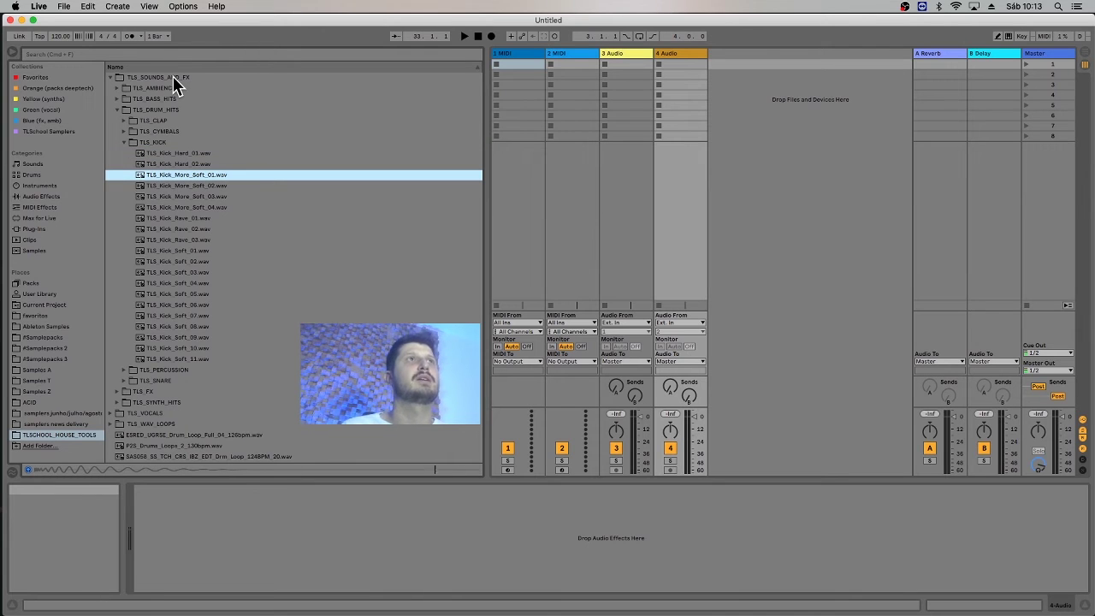
key("Down")
key("Down")
key("Down")
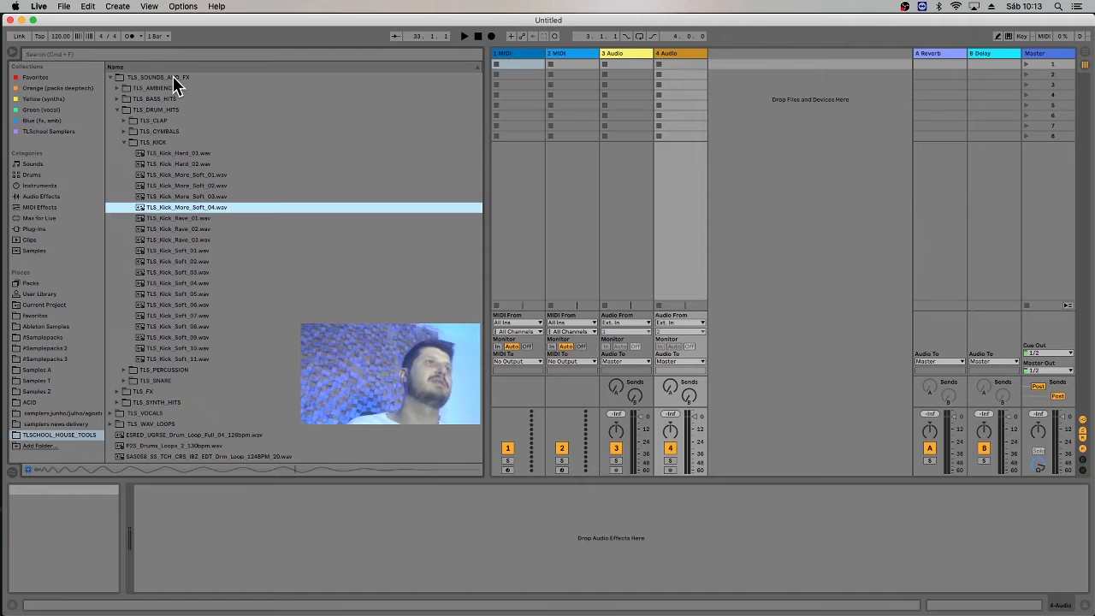
Close TLS_KICK, audition the first three claps in TLS_CLAP, and collapse that folder.
key("Left")
key("Left")
key("Up")
key("Up")
key("Right")
key("Down")
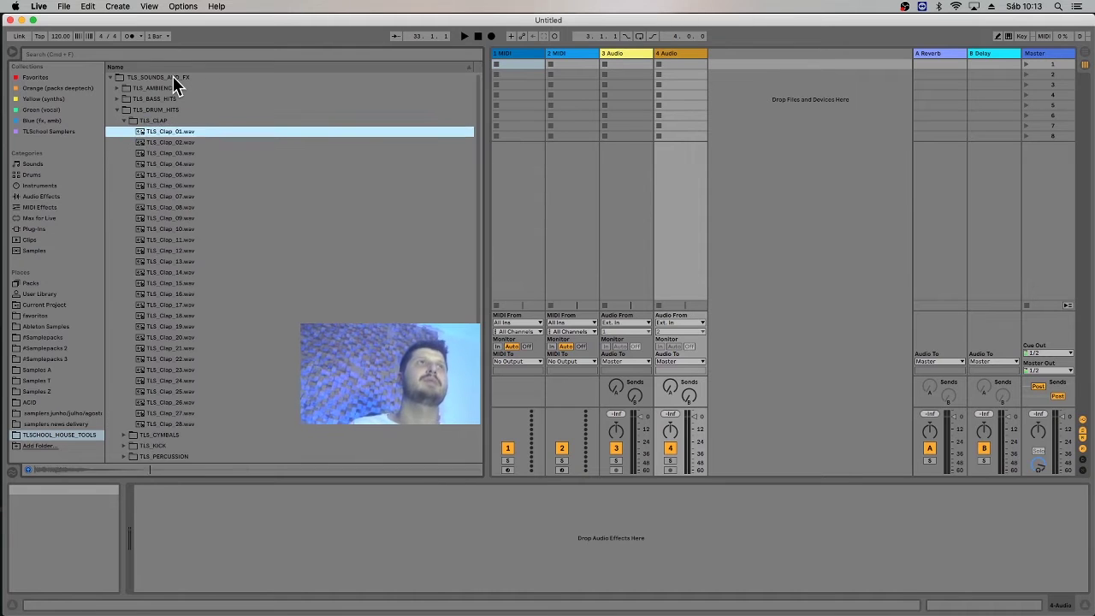
key("Down")
key("Down")
key("Left")
key("Left")
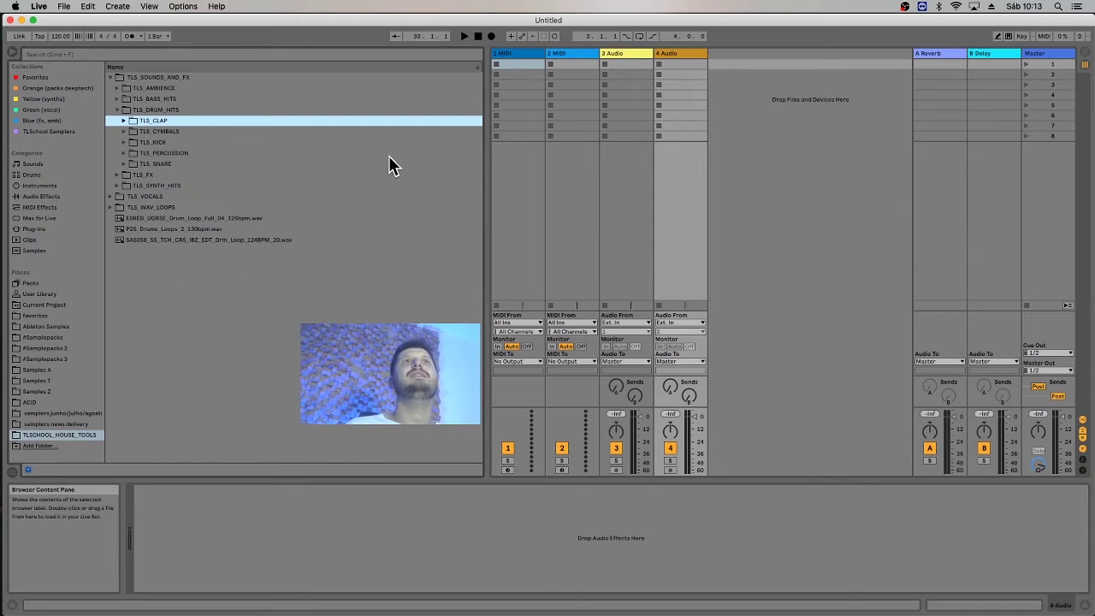
Select the 1 MIDI, 2 MIDI, 3 Audio and 4 Audio tracks in turn to compare MIDI and audio tracks.
left_click(519, 51)
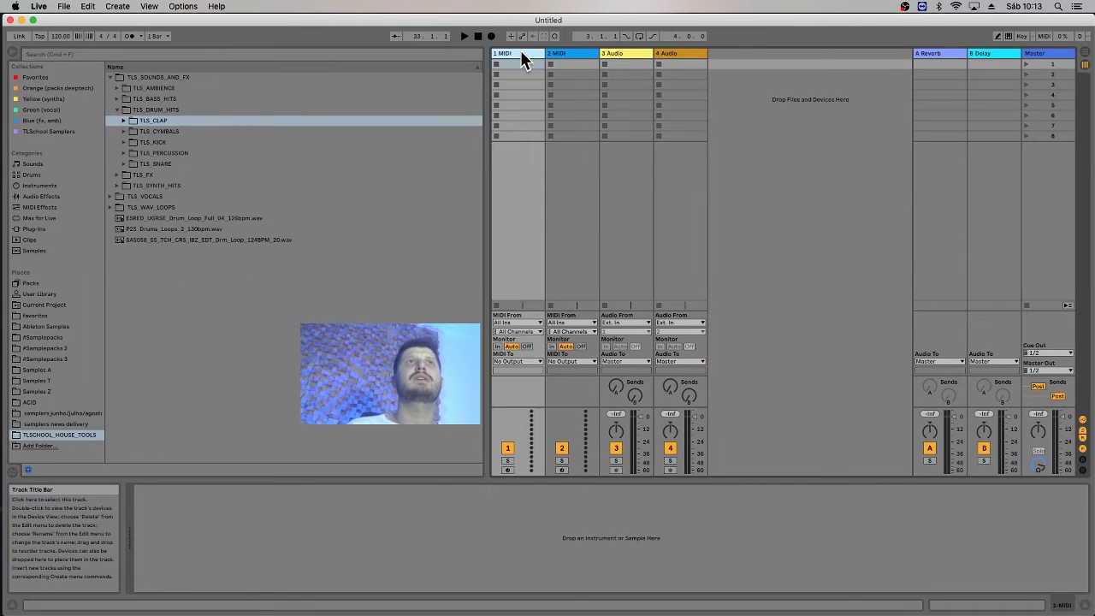
left_click(564, 54)
left_click(631, 53)
left_click(663, 55)
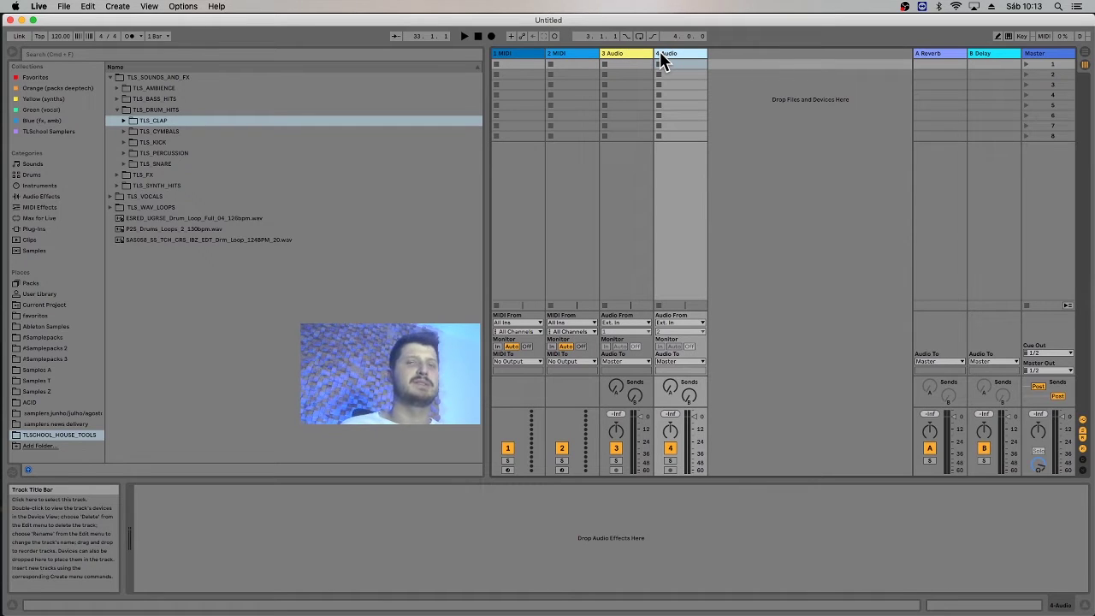
left_click(507, 55)
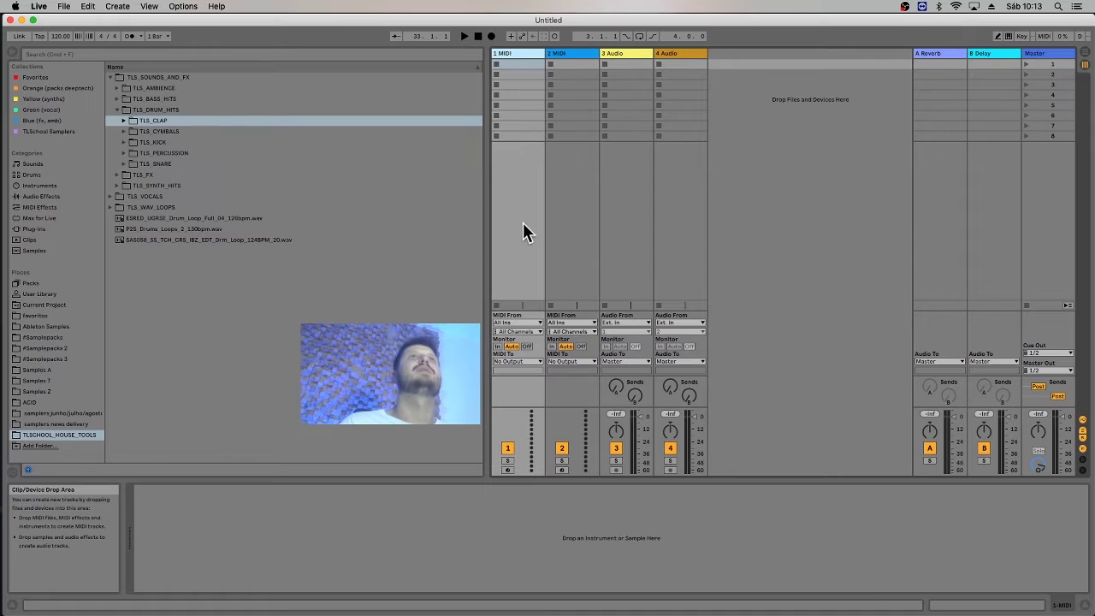
left_click(568, 54)
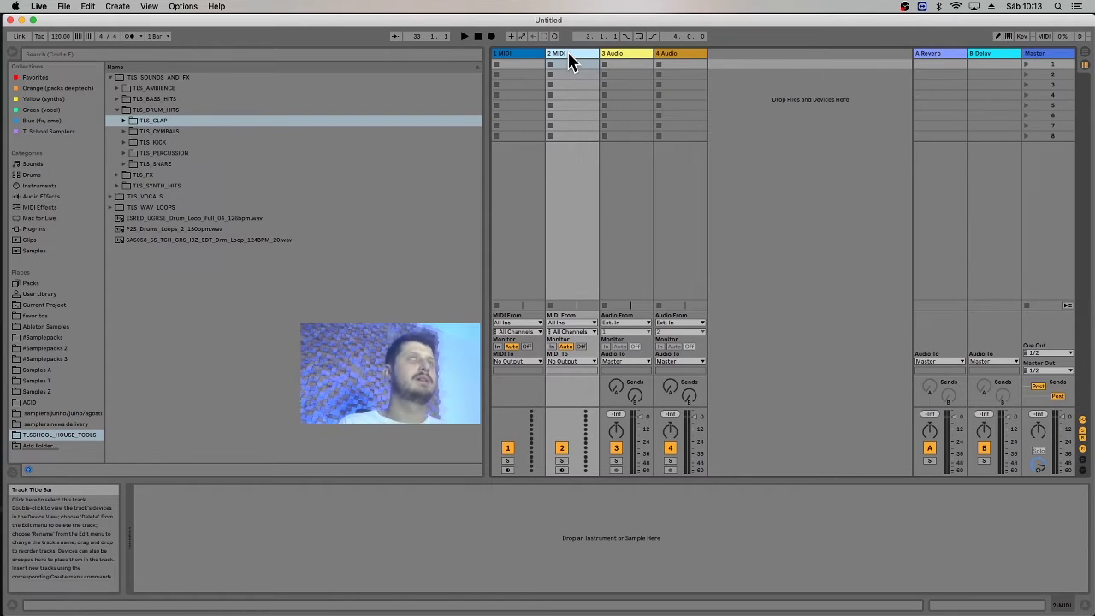
left_click(621, 53)
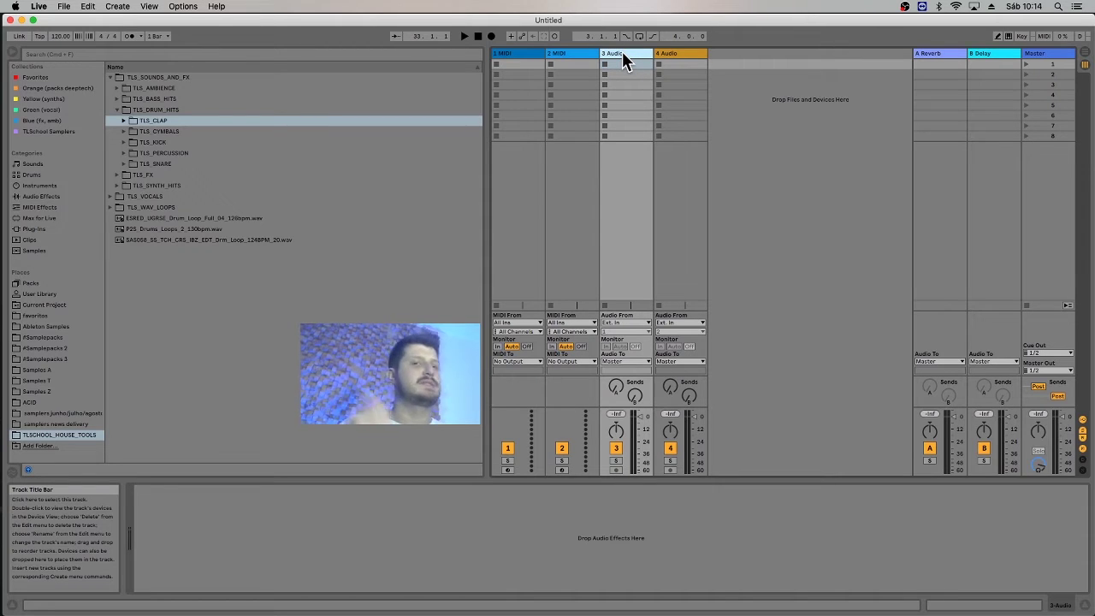
left_click(756, 215)
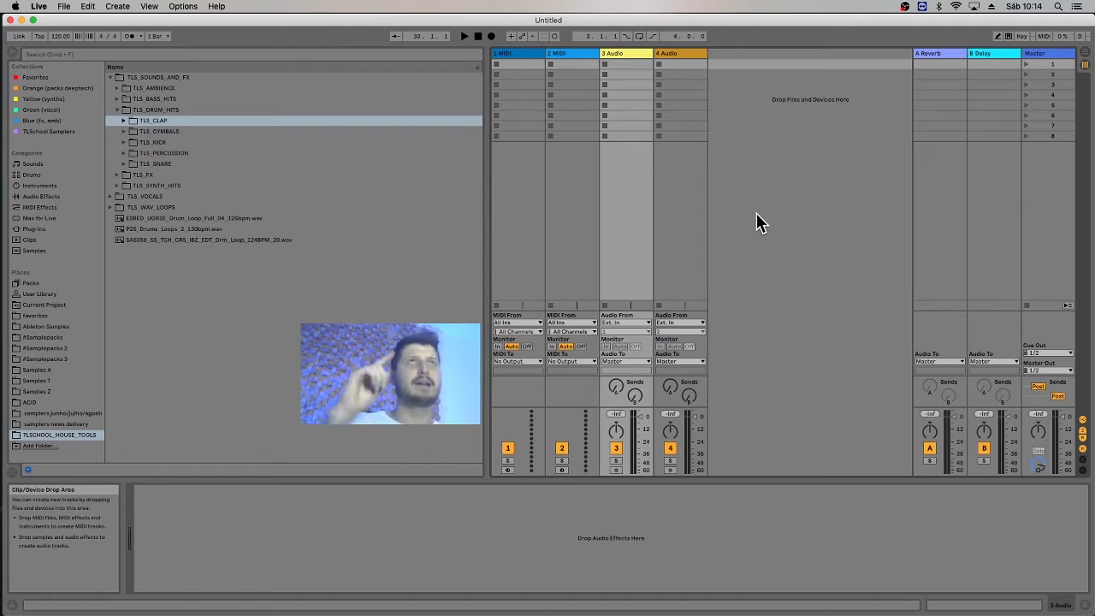
Delete the A Reverb and B Delay return tracks.
left_click(951, 54)
key("Right")
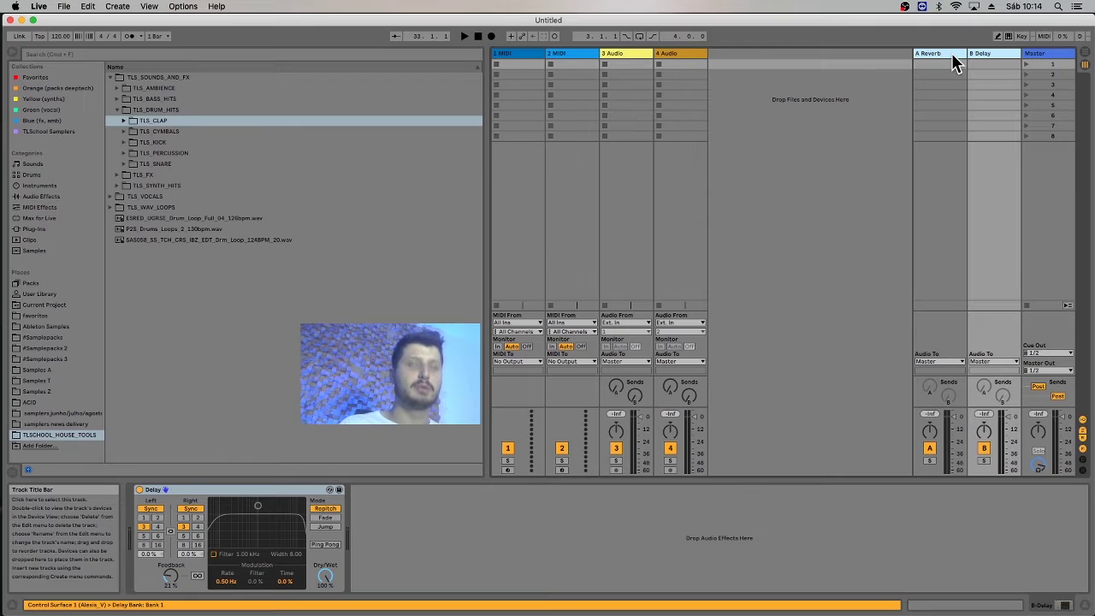
key("Delete")
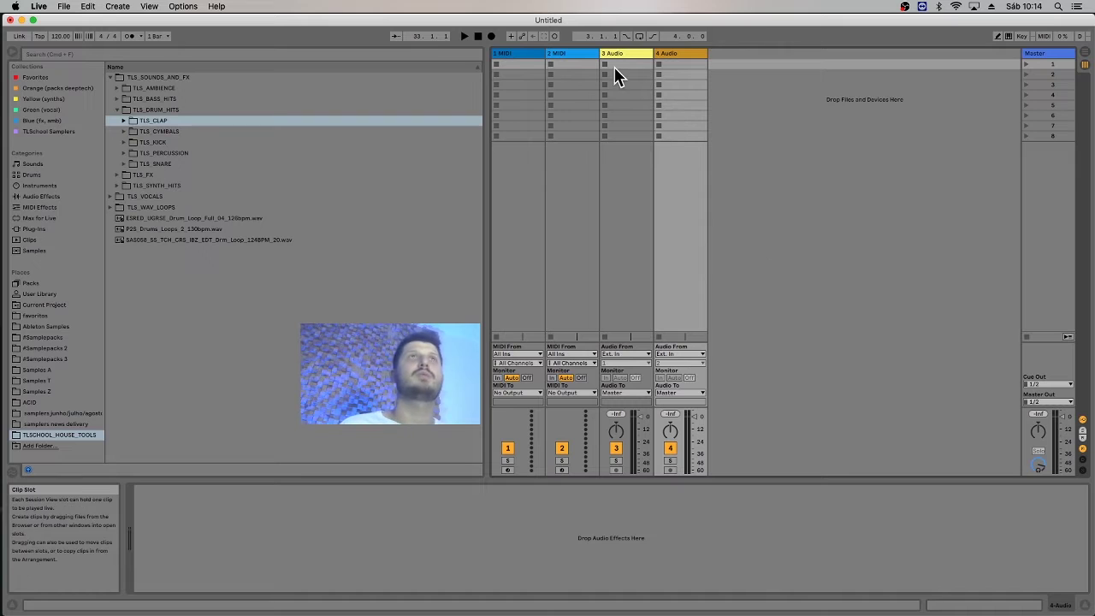
Add the Delay and Compressor audio effects to the 1 MIDI track.
left_click(508, 53)
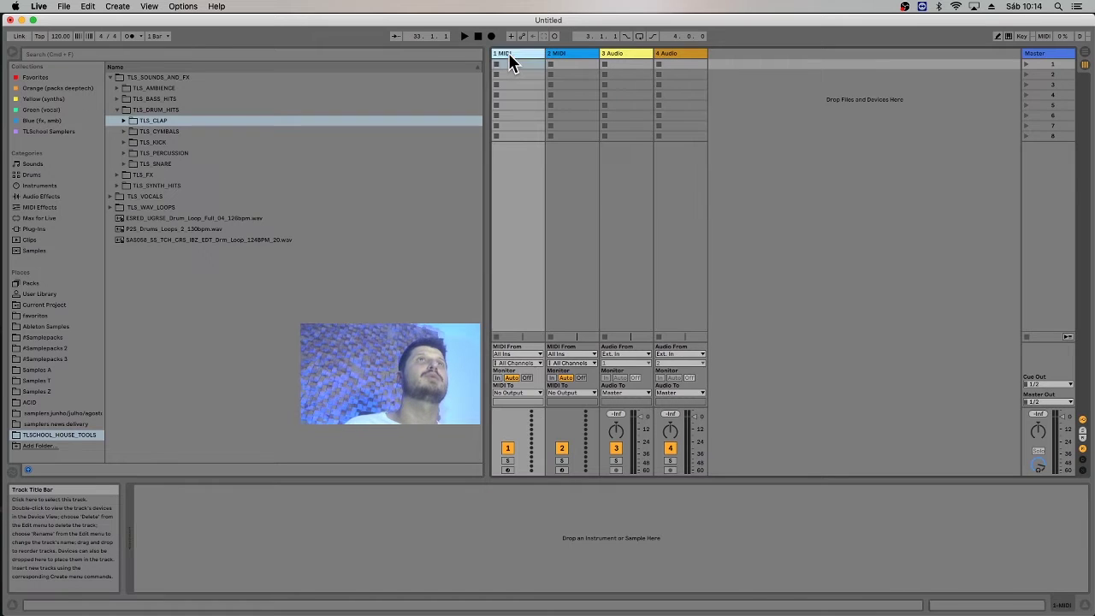
left_click(35, 195)
double_click(149, 185)
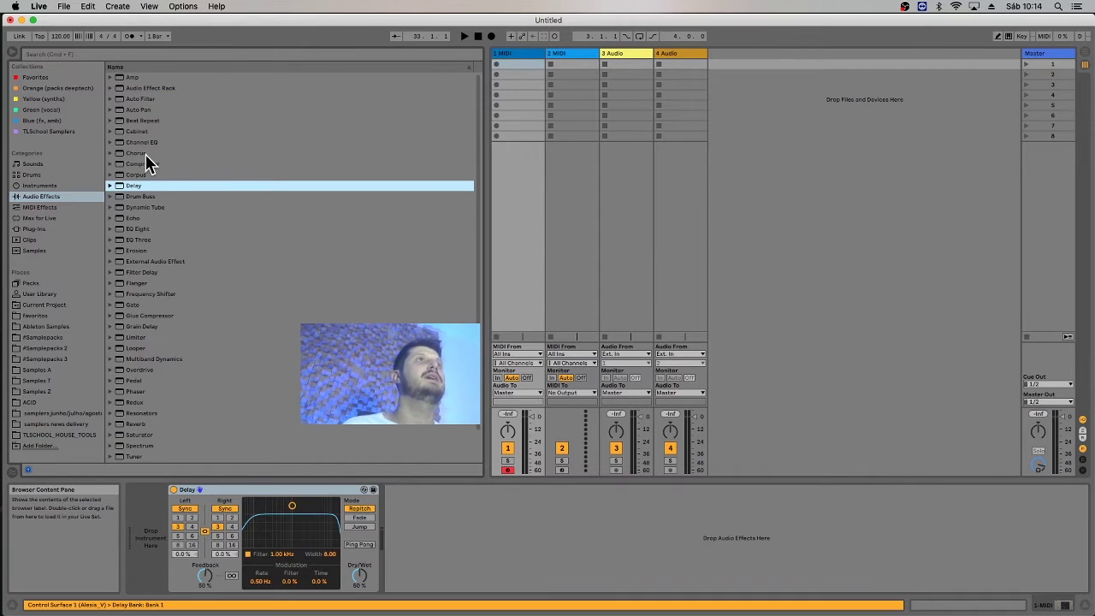
left_click(150, 165)
double_click(149, 167)
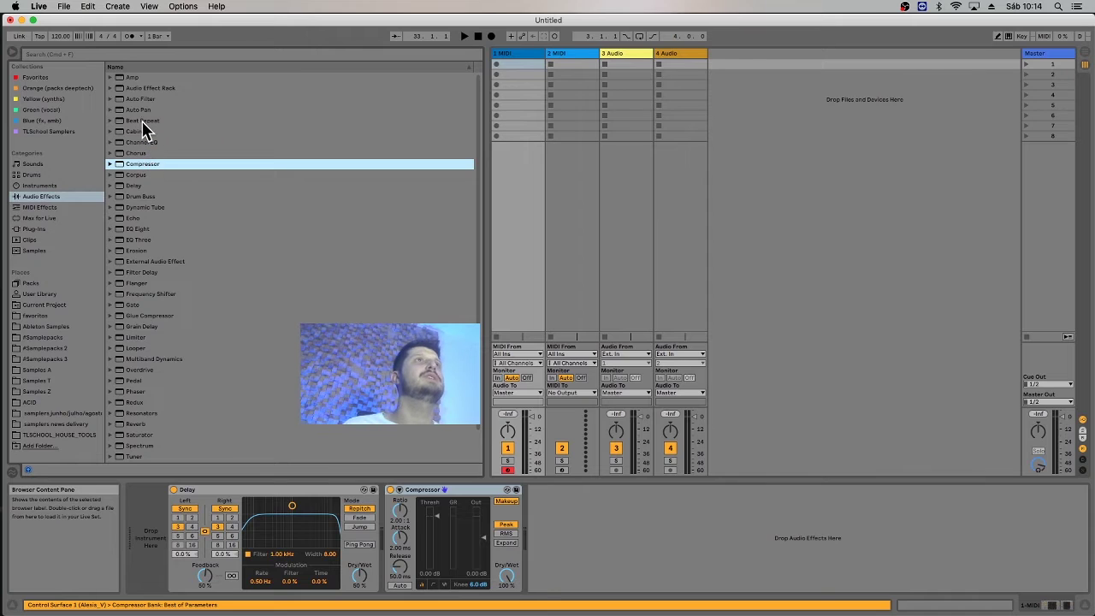
Add the Beat Repeat audio effect to the 1 MIDI track and compare its device chain with the 2 MIDI track's.
double_click(142, 122)
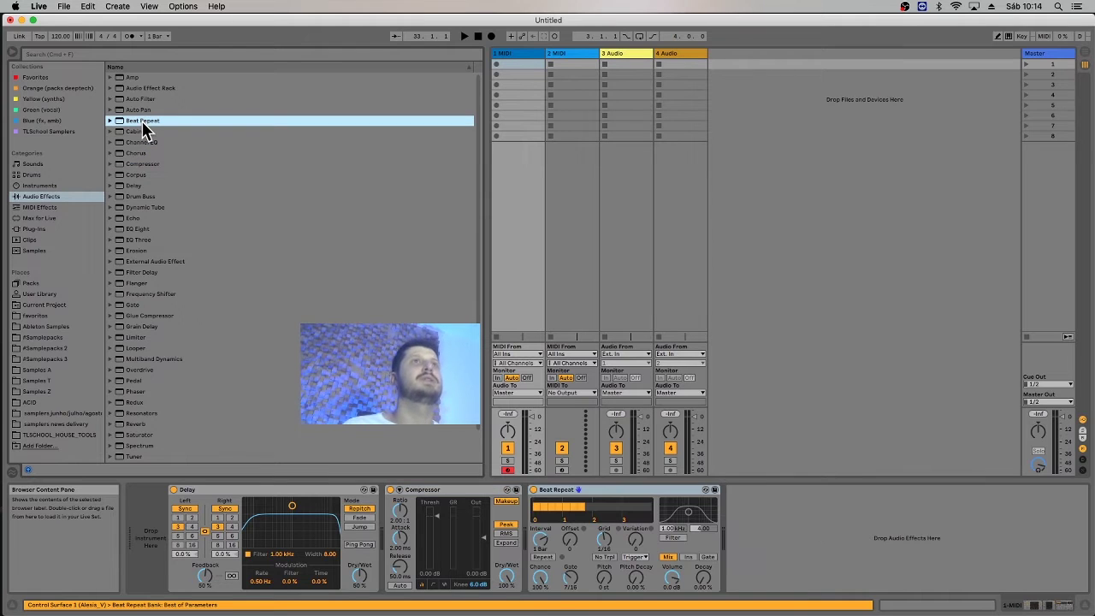
left_click(524, 49)
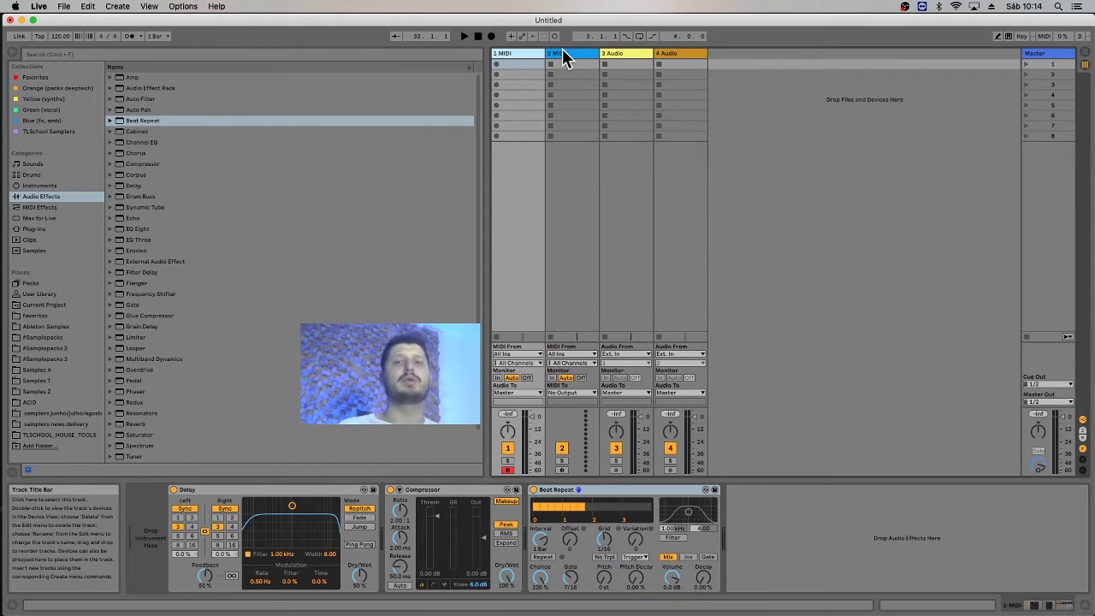
left_click(561, 53)
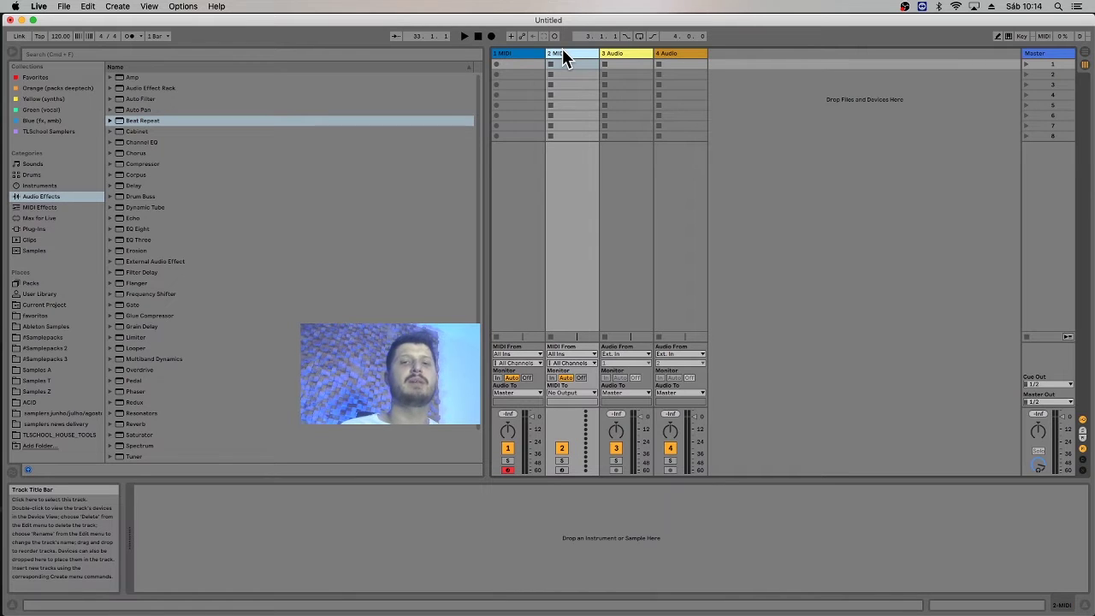
left_click(540, 51)
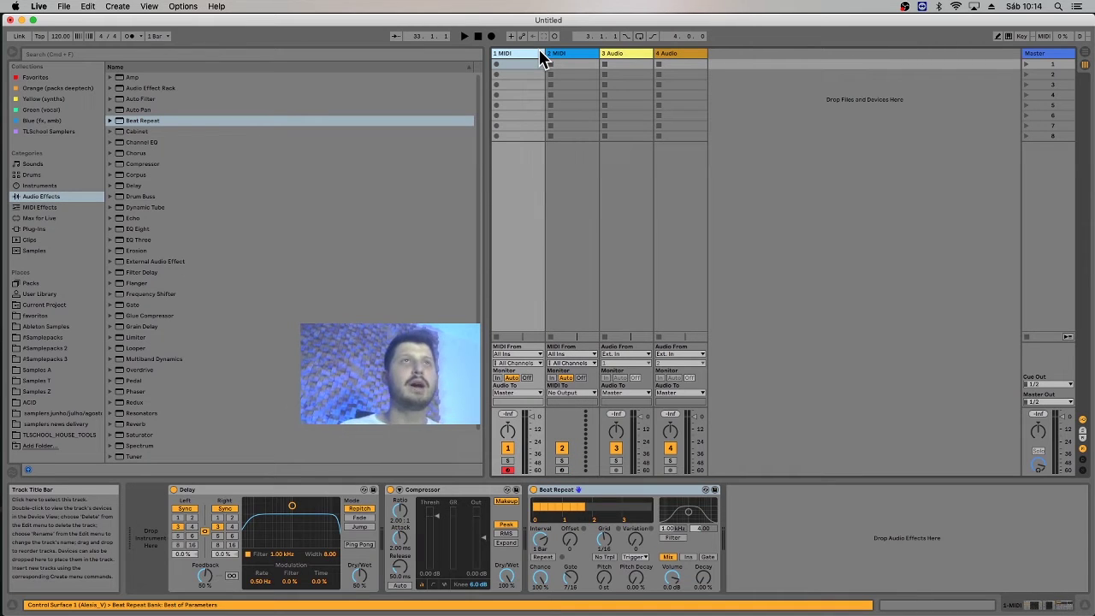
Delete the Delay, Compressor and Beat Repeat effects from the 1 MIDI track.
left_click(293, 489)
key("Delete")
key("Delete")
key("Delete")
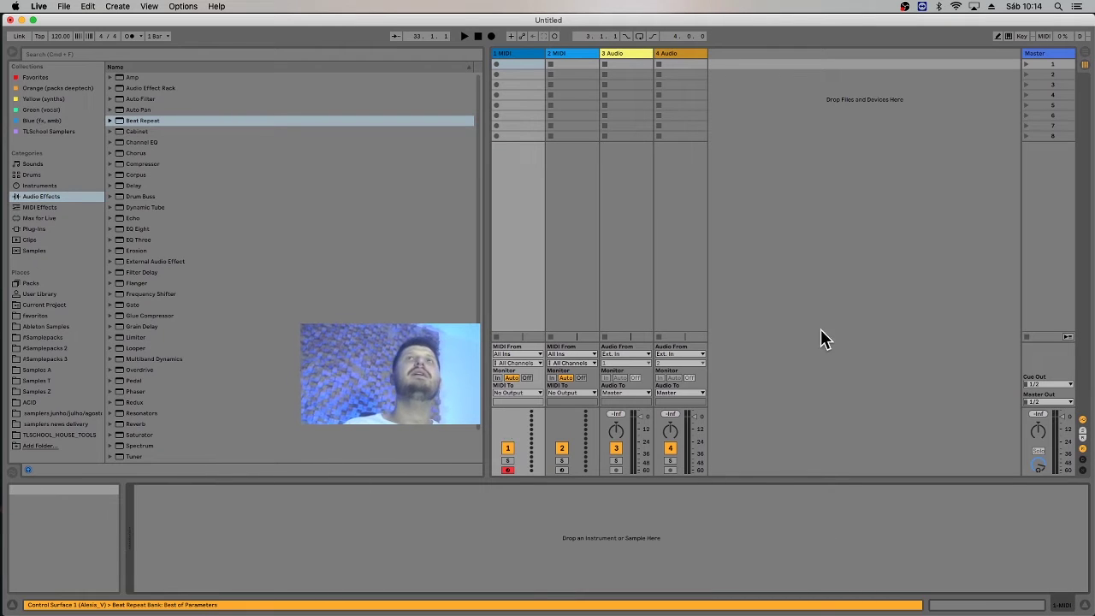
Add the Echo audio effect to the Master track.
left_click(1058, 56)
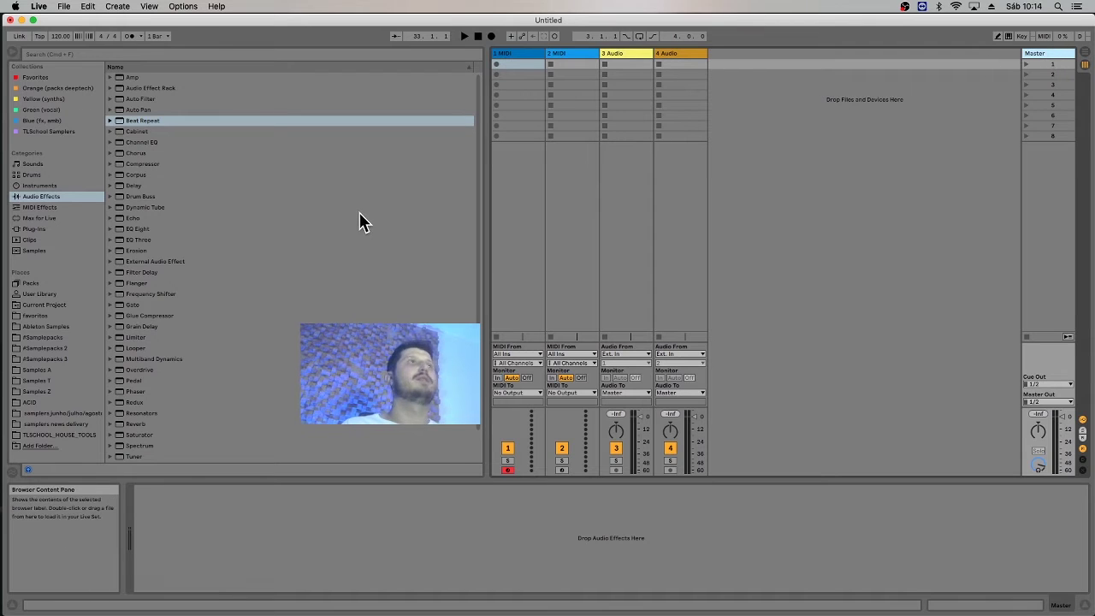
left_click(198, 239)
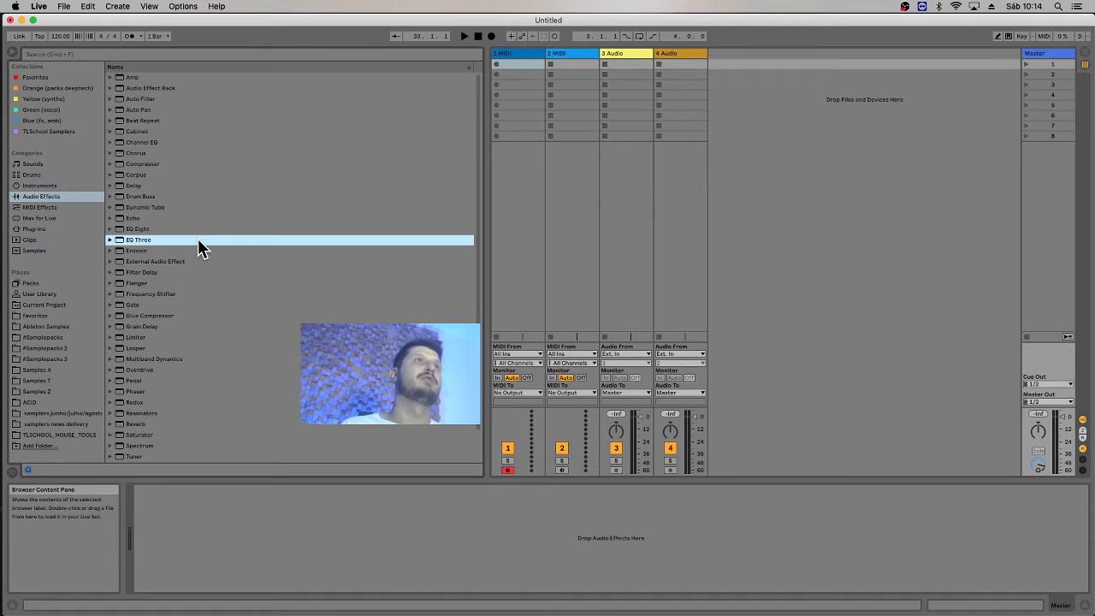
left_click(142, 220)
left_click_drag(132, 217, 1051, 53)
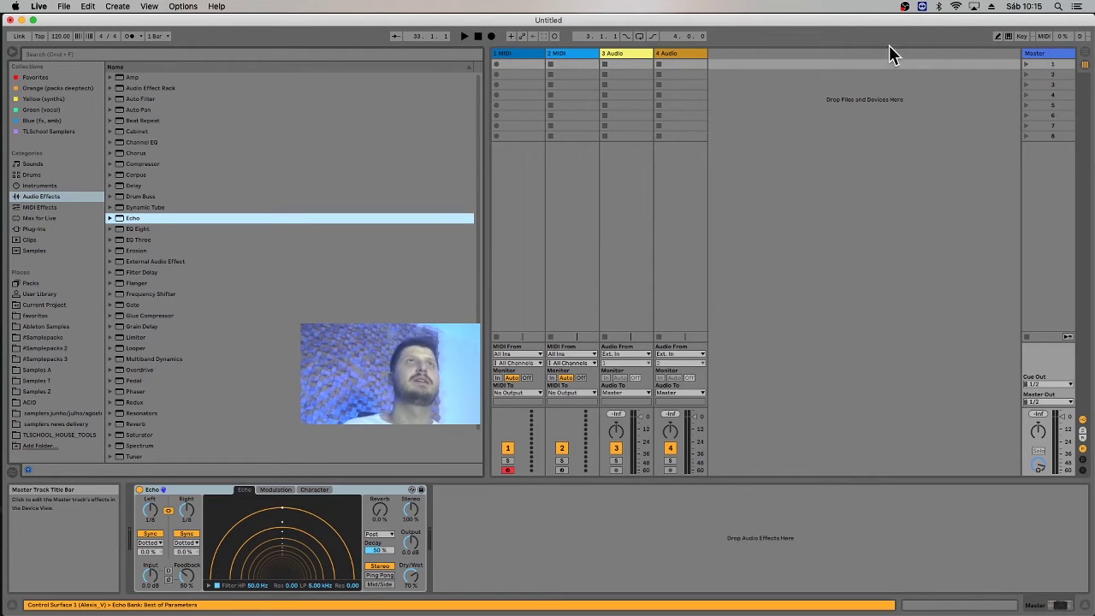
Go through the device chains of the four tracks from 1 MIDI to 4 Audio.
left_click(529, 54)
key("Right")
key("Right")
key("Right")
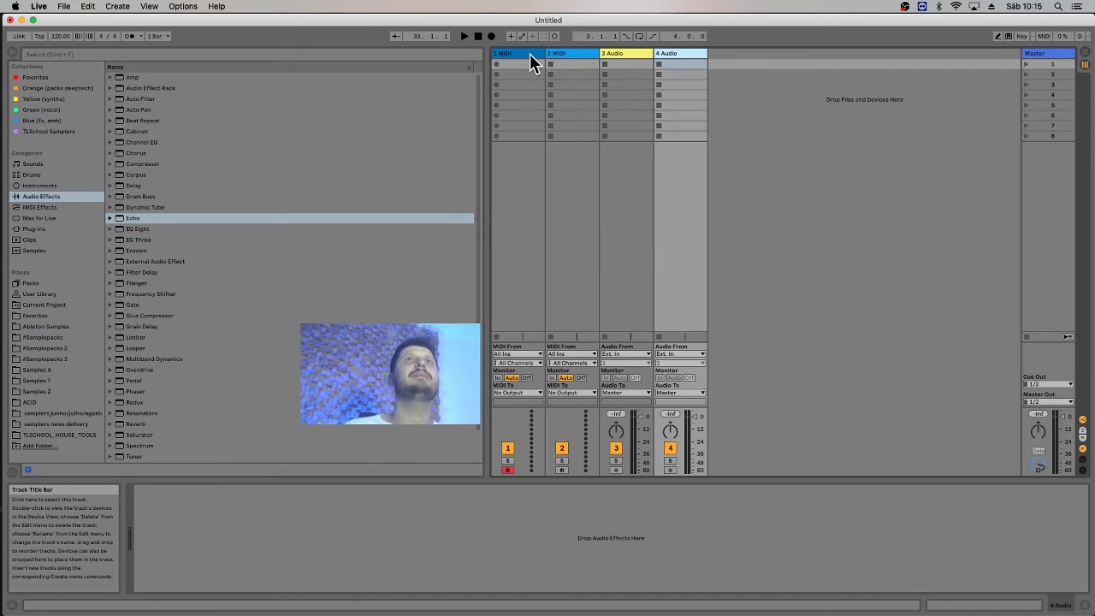
Delete the Echo effect from the Master track.
left_click(1038, 51)
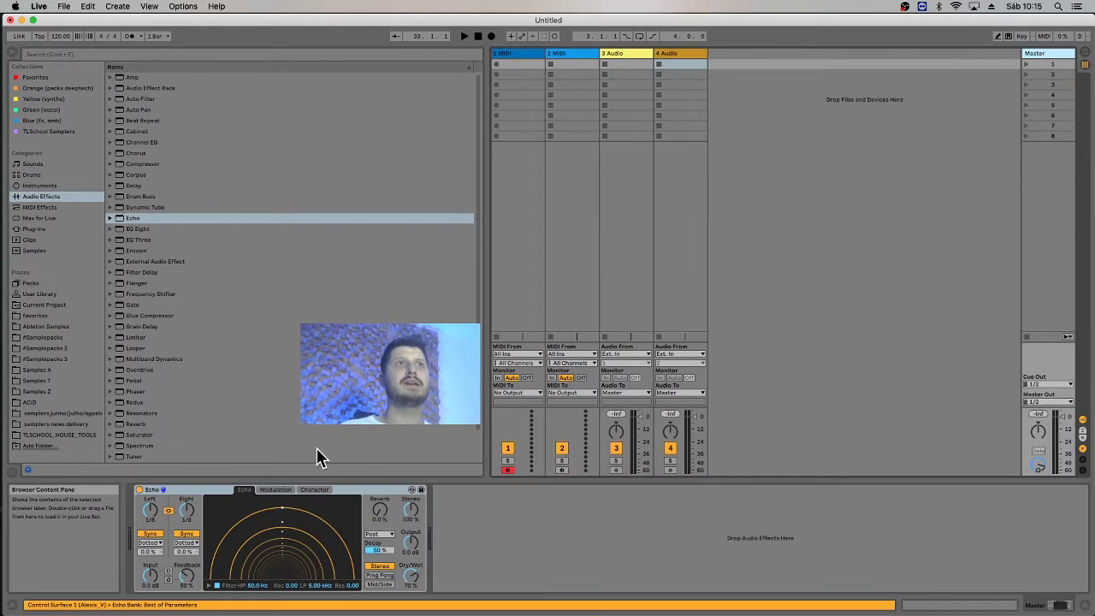
left_click(368, 493)
key("Delete")
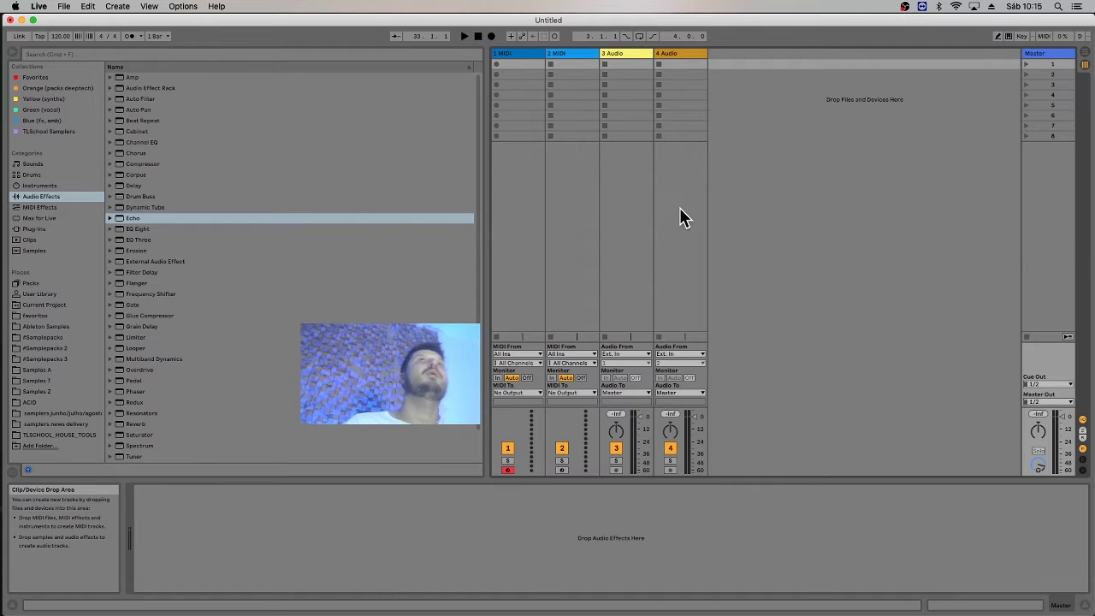
Move through the MIDI and audio tracks from 1 MIDI onward and finish on 3 Audio to compare their device areas.
left_click(537, 53)
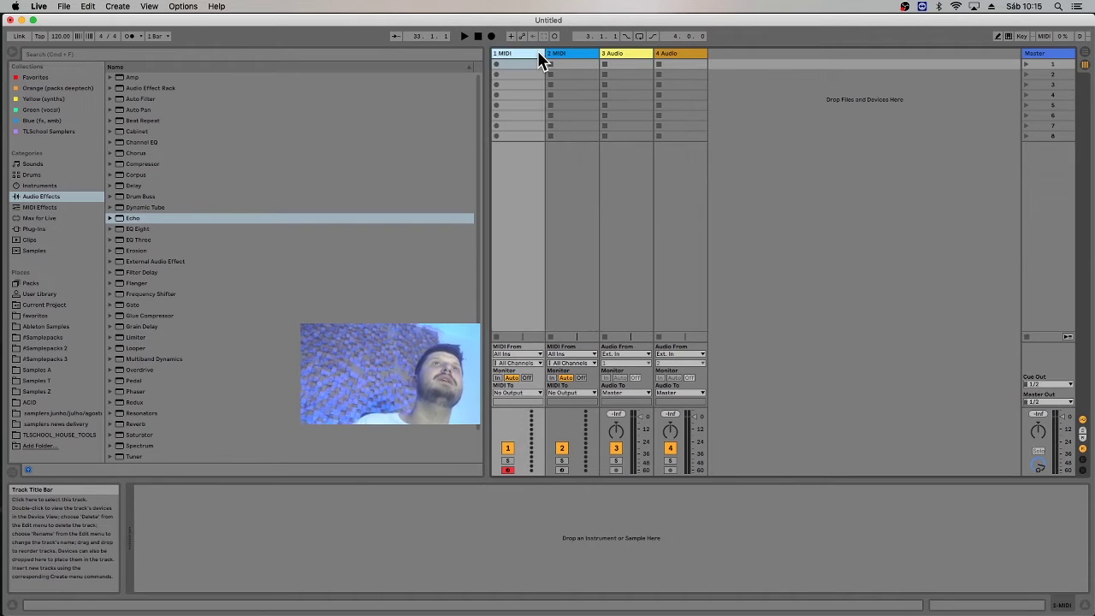
key("Right")
key("Right")
key("Right")
key("Left")
key("Left")
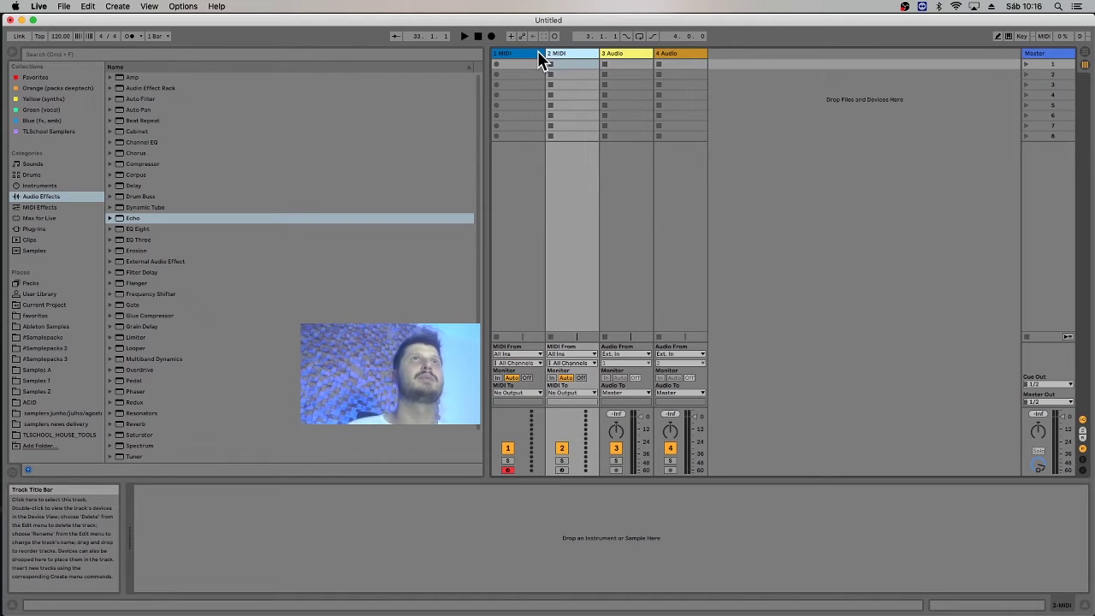
left_click(612, 53)
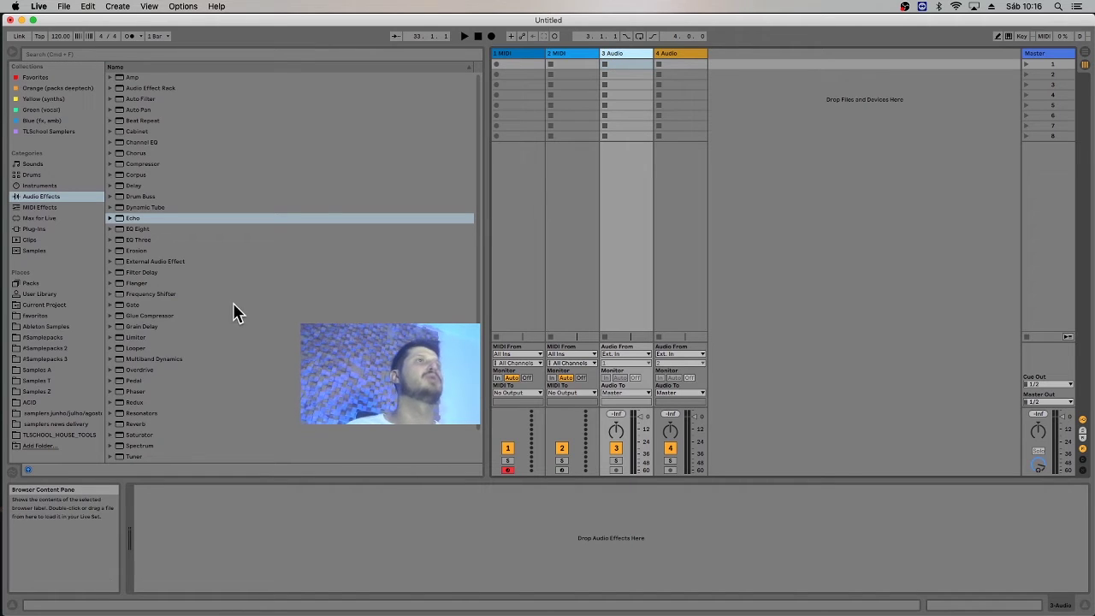
Open the TLSCHOOL_HOUSE_TOOLS folder and audition the SAS058_SS_TCH_CRS_IBZ_EDT_Drm_Loop_124BPM_20.wav drum loop.
left_click(86, 438)
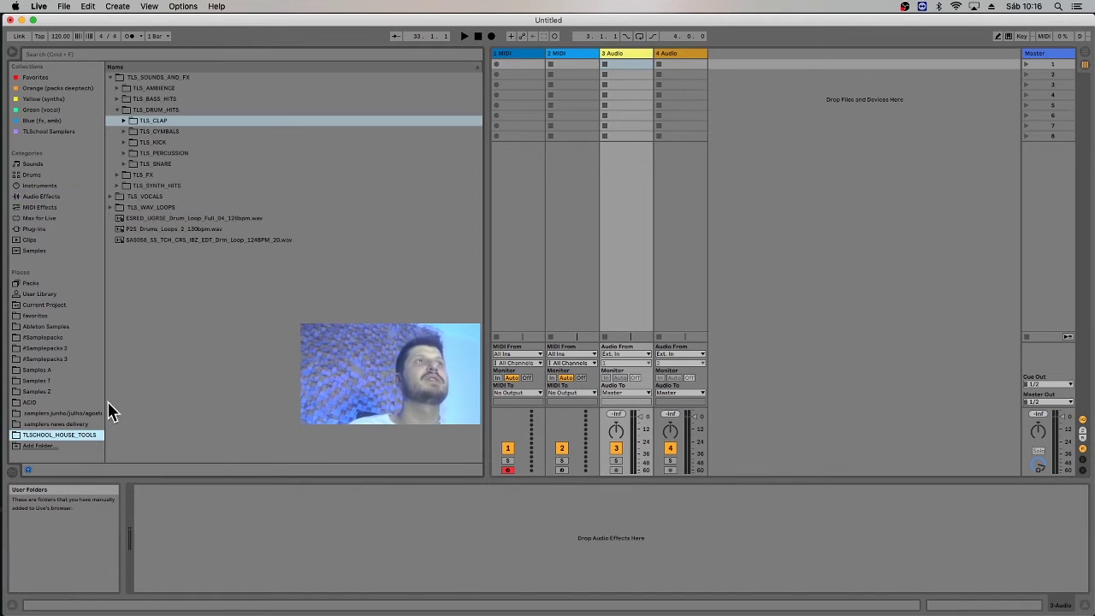
left_click(183, 254)
left_click(178, 243)
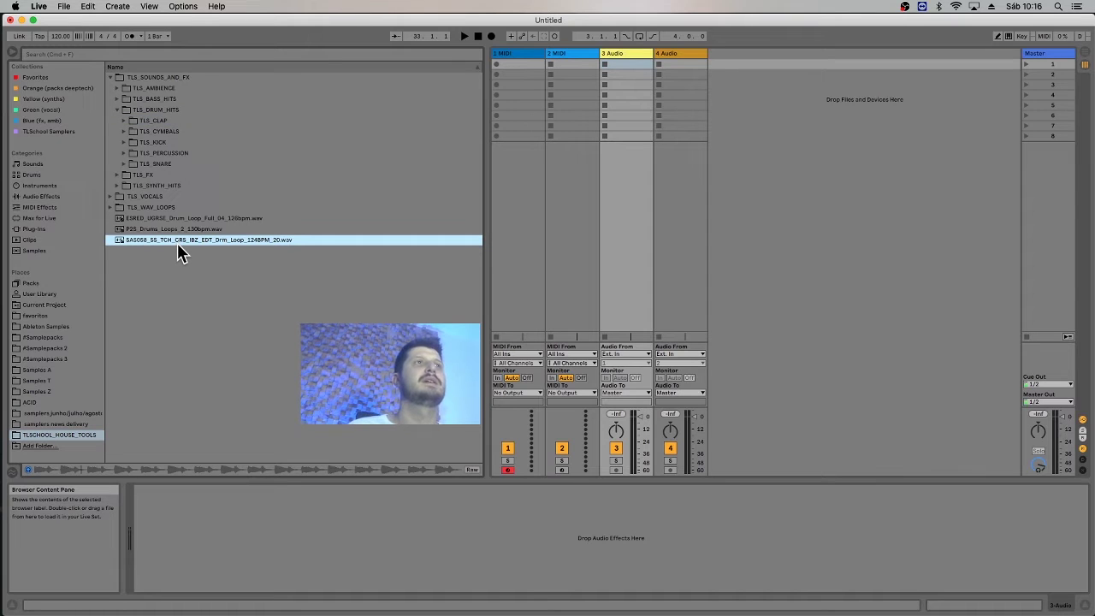
Delete the 3 Audio and 4 Audio tracks.
left_click(610, 54)
key("Delete")
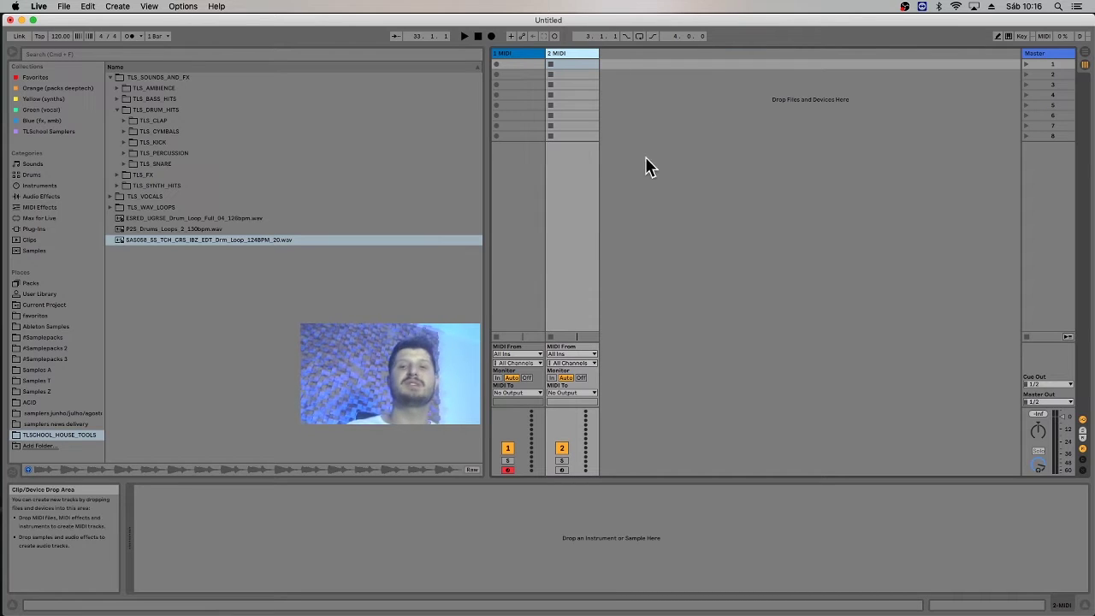
left_click(667, 228)
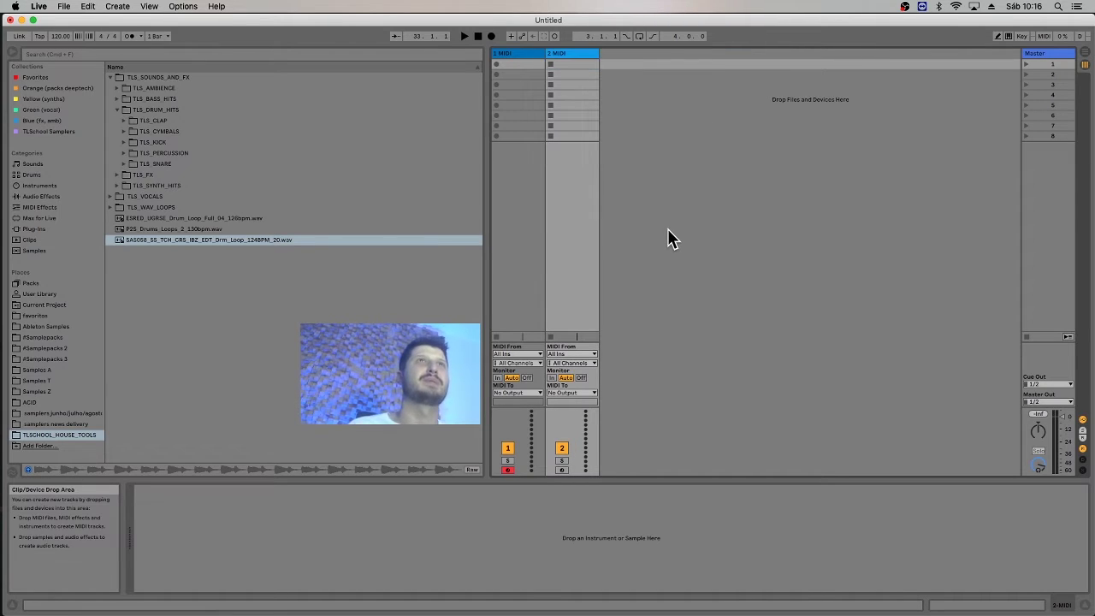
Select the two MIDI tracks in turn, finishing on 1 MIDI.
left_click(531, 54)
left_click(574, 55)
left_click(515, 55)
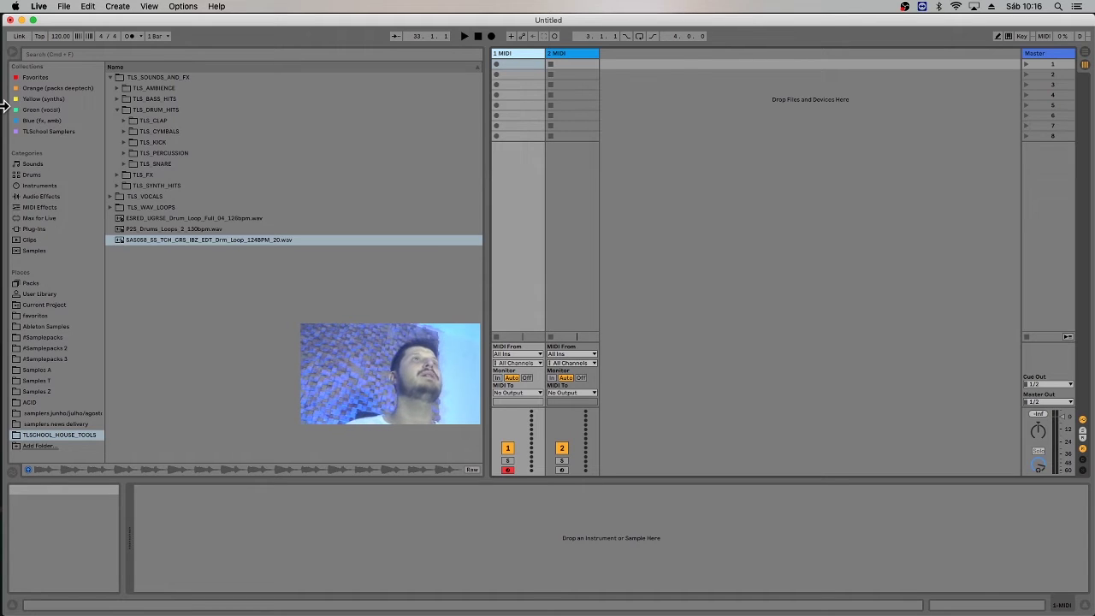
Show the Instruments category and go through its devices one by one from Analog to Wavetable.
left_click(35, 187)
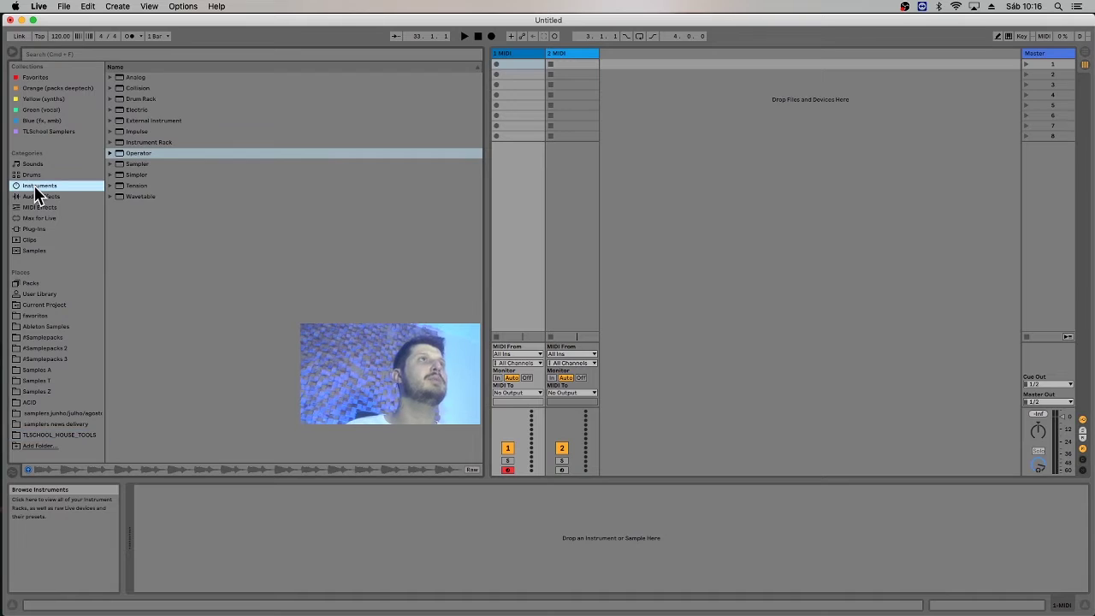
left_click(149, 79)
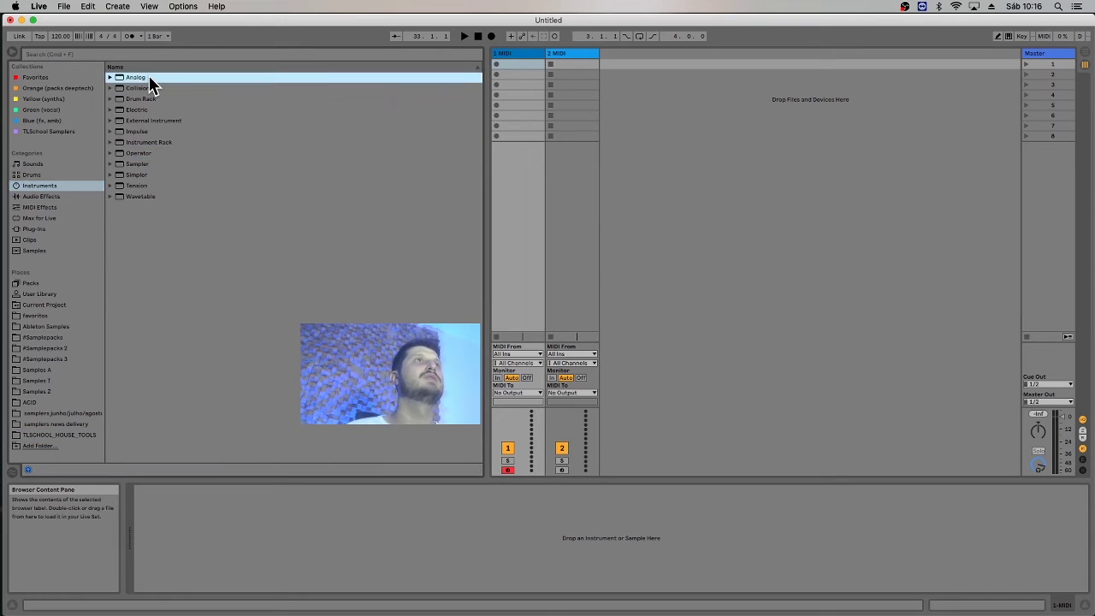
key("Down")
key("Down")
key("Down")
key("Down")
key("Down")
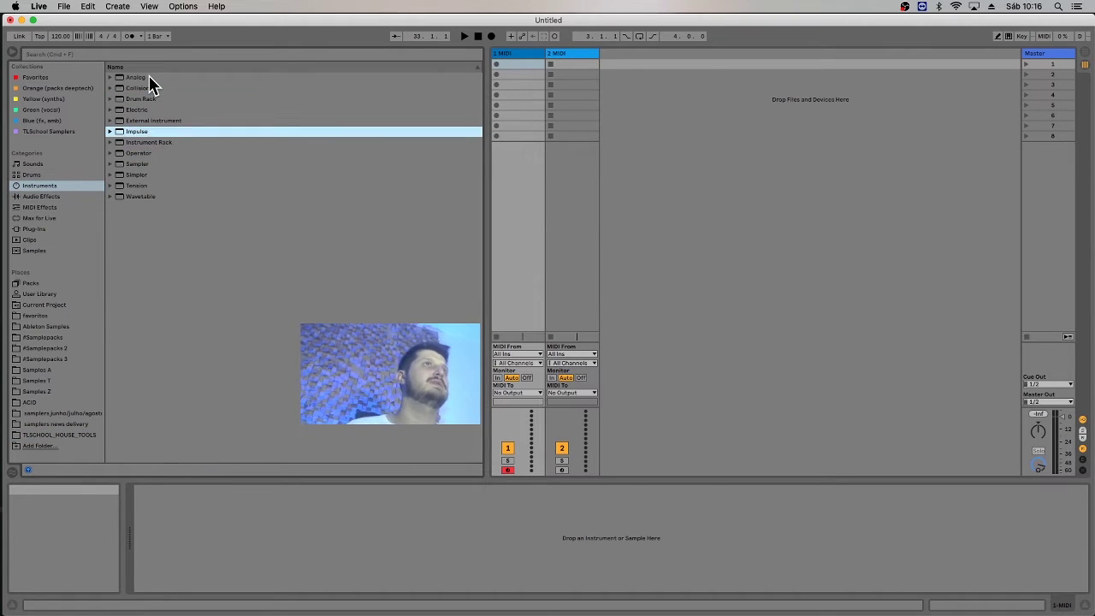
key("Down")
key("Down")
key("Down")
key("Down")
key("Down")
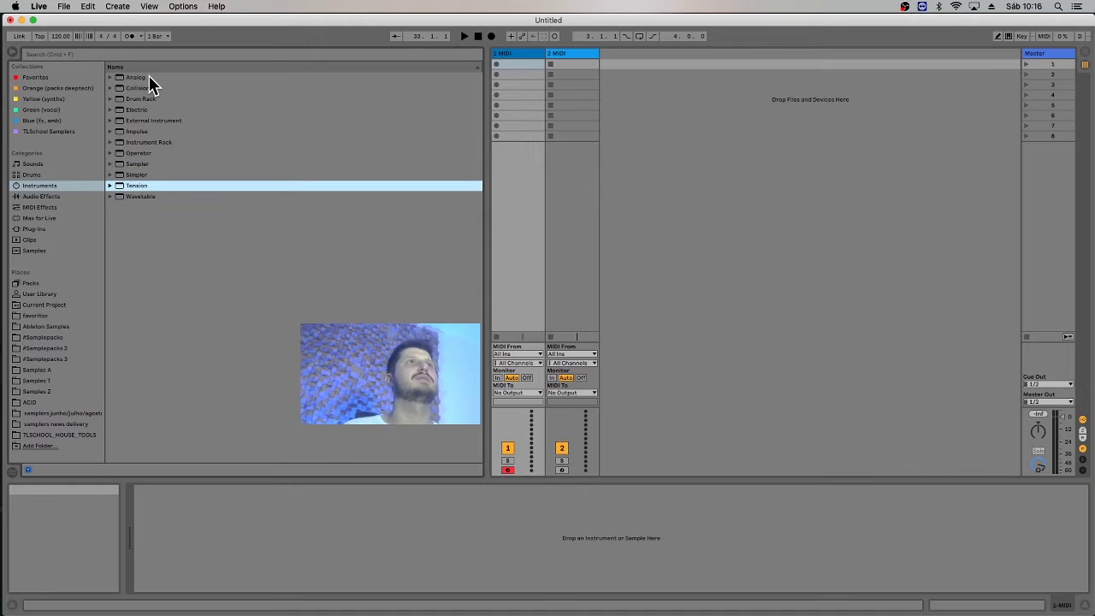
key("Down")
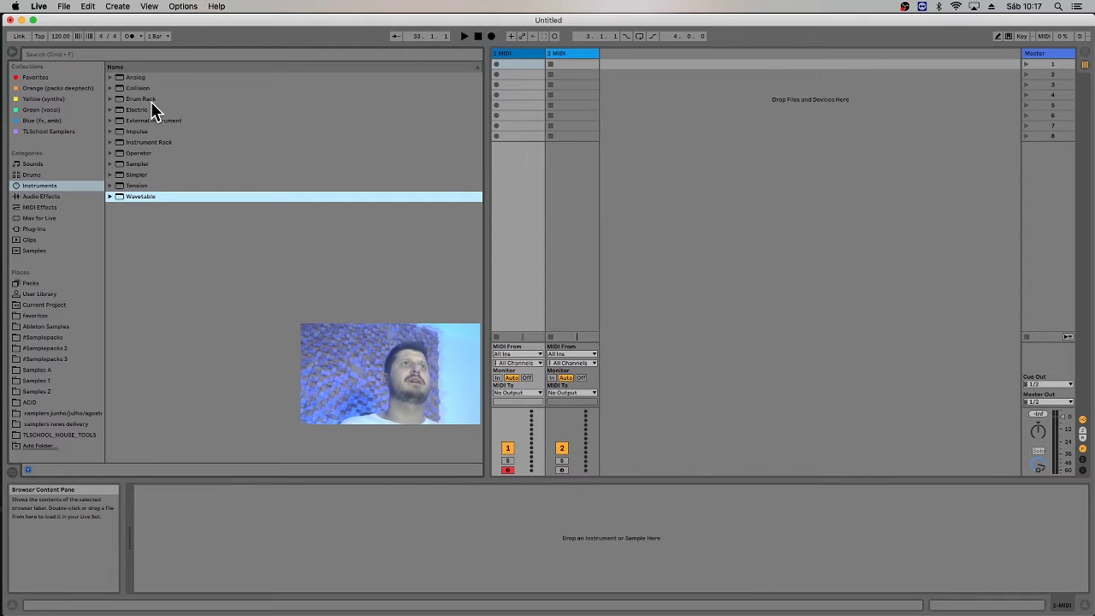
Highlight External Instrument in the instrument list and select the 2 MIDI and 1 MIDI tracks in turn.
left_click(162, 121)
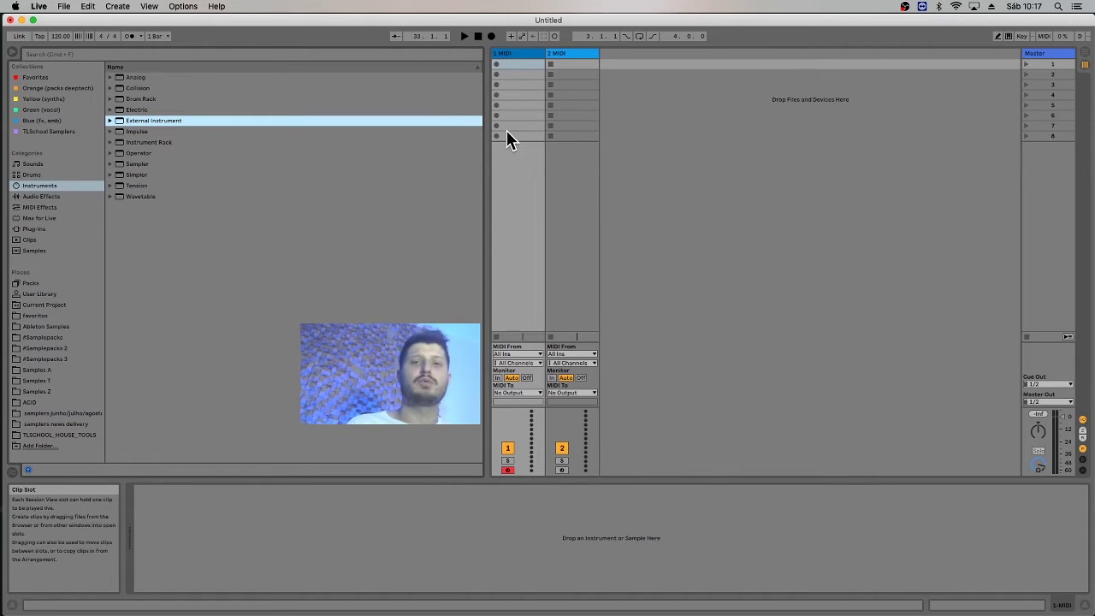
left_click(688, 190)
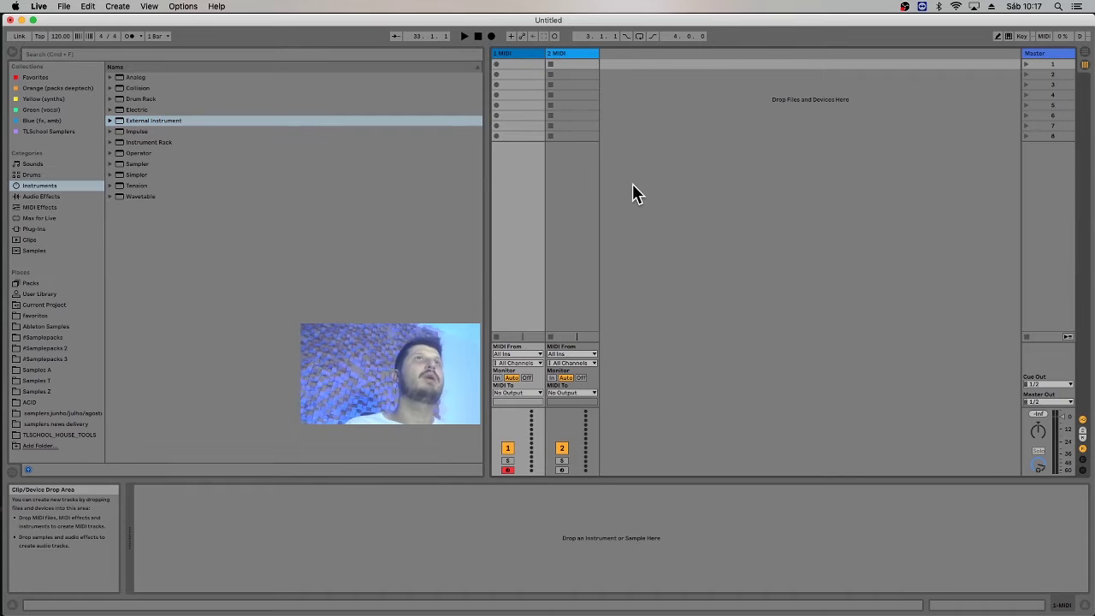
left_click(558, 57)
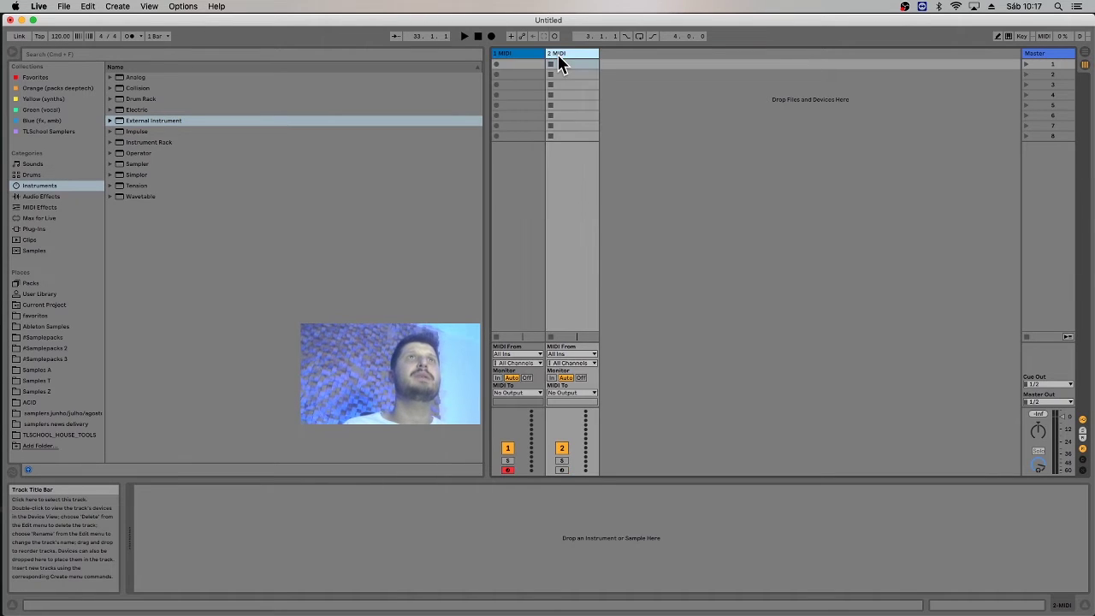
left_click(530, 54)
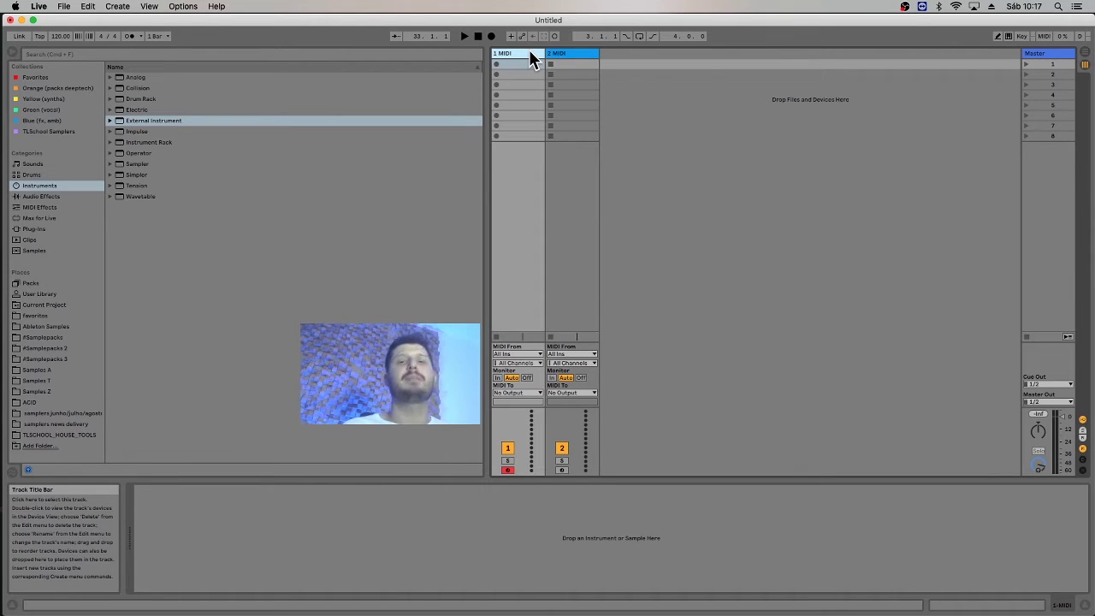
Point out the Sampler, Simpler and Impulse instruments in the list, finishing on Simpler.
left_click(205, 177)
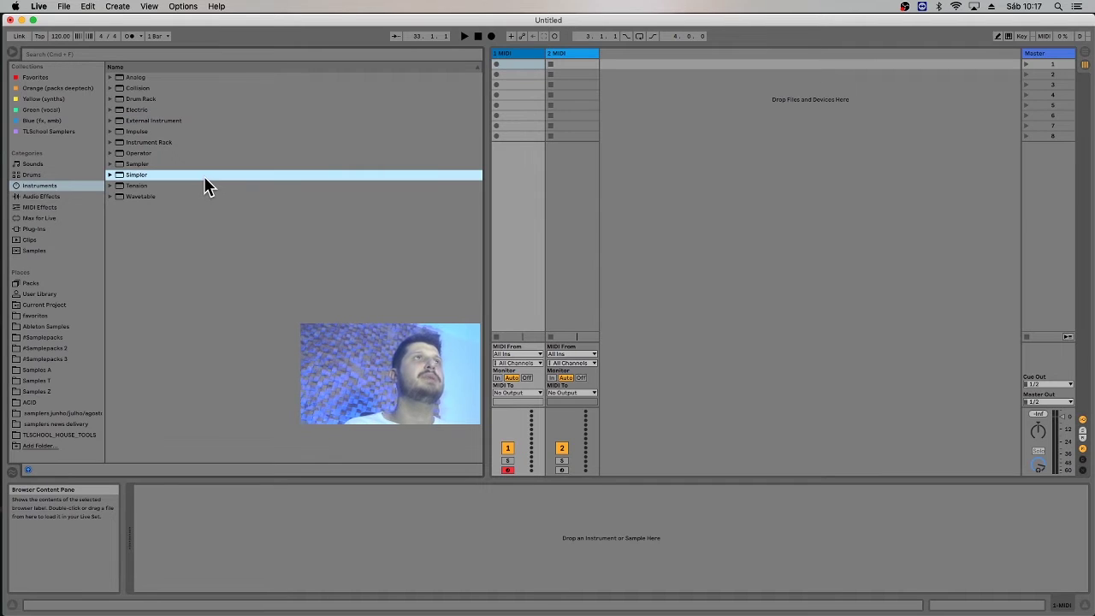
left_click(168, 165)
left_click(170, 174)
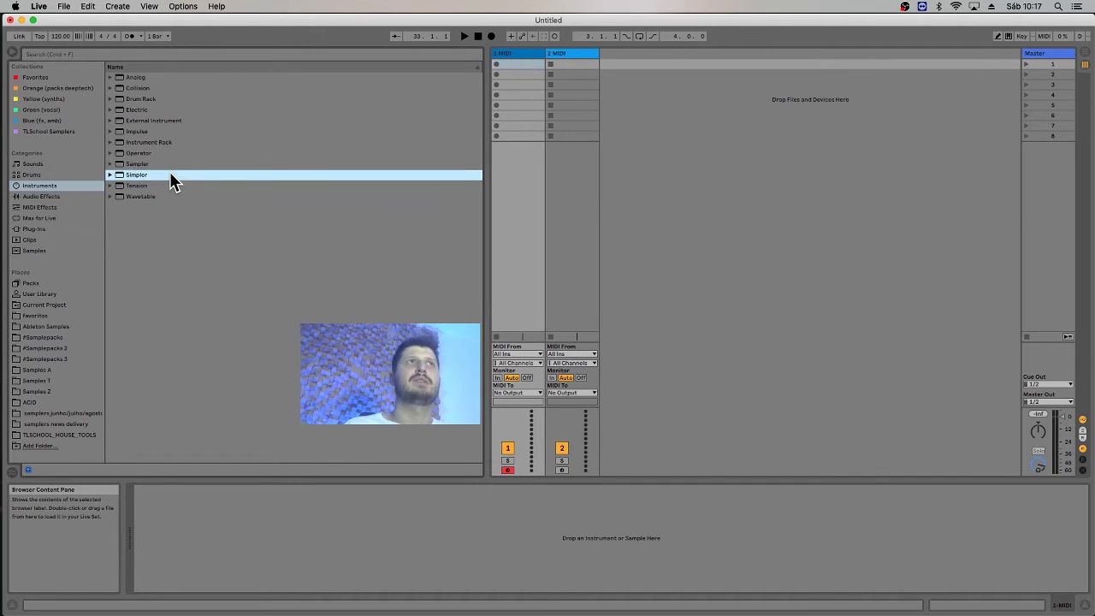
left_click(149, 134)
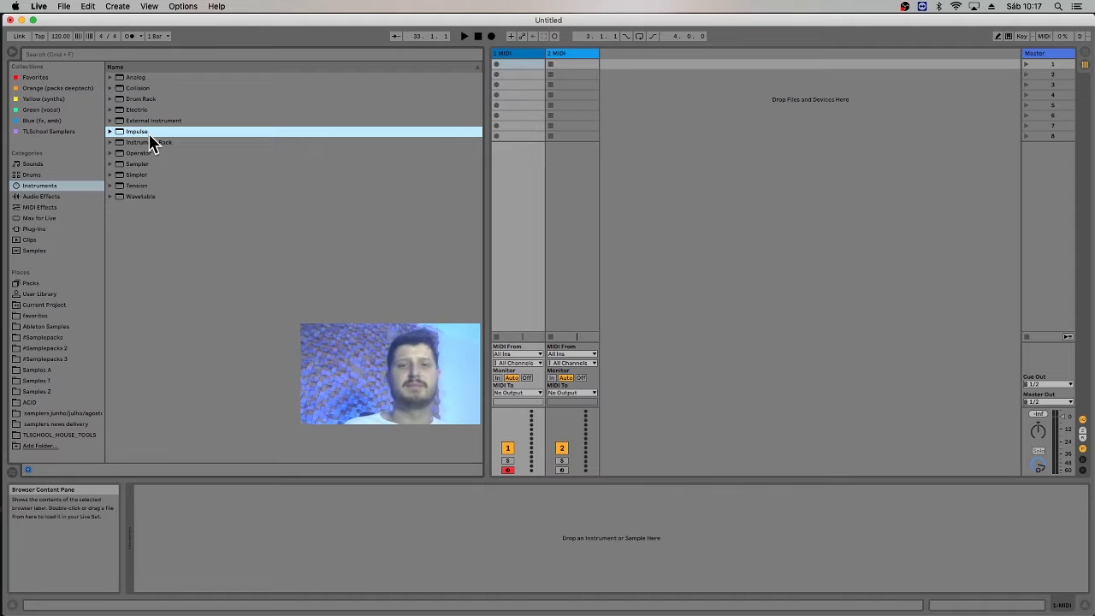
left_click(148, 176)
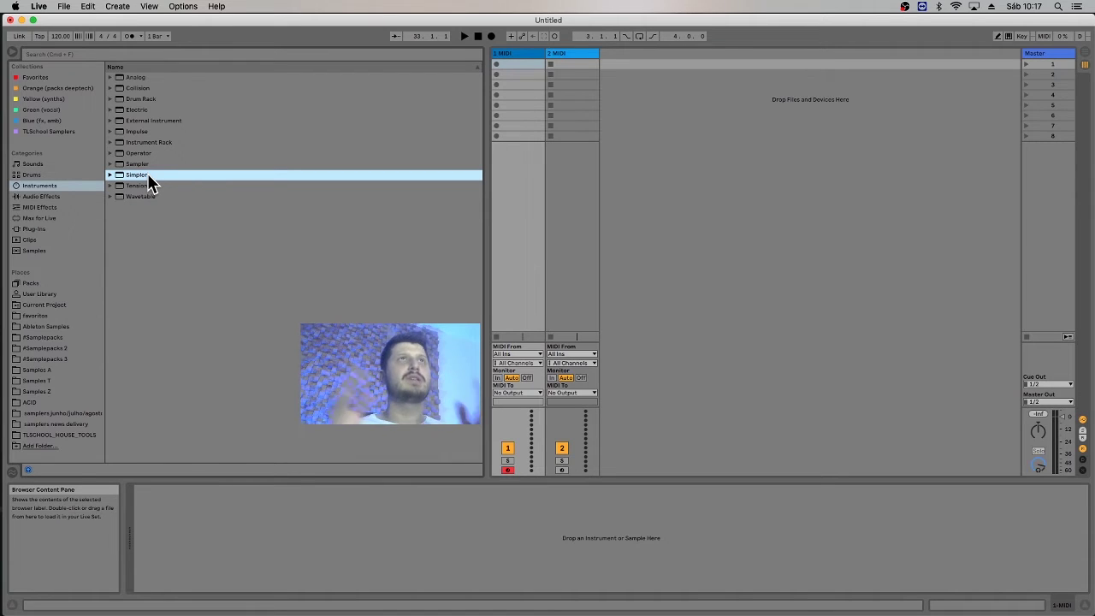
Try loading the Simpler instrument onto the 1 MIDI track, and undo the insertion.
left_click(516, 64)
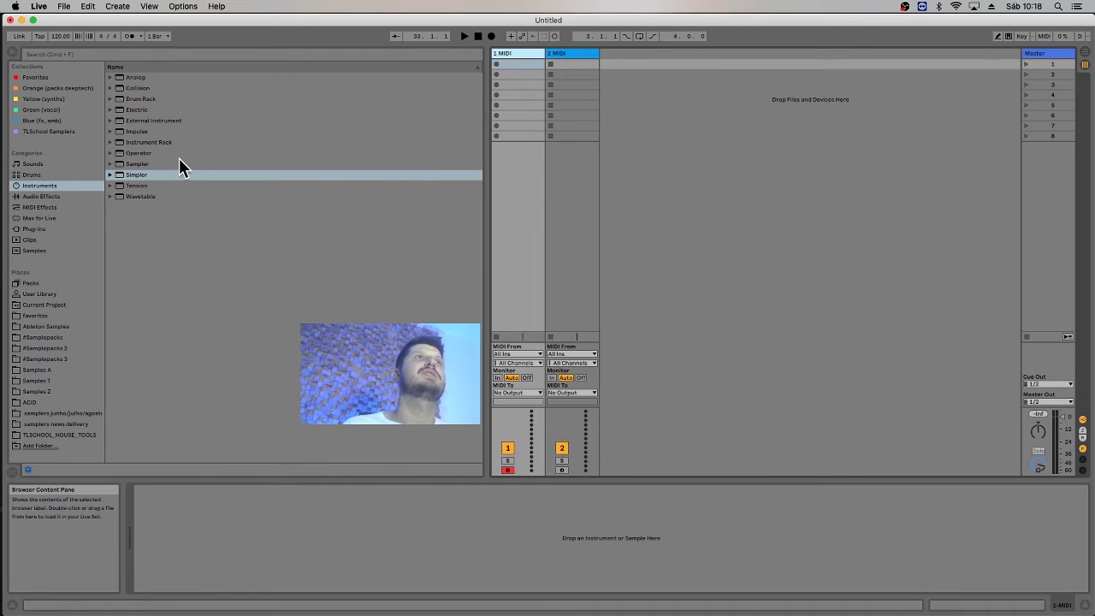
left_click_drag(133, 187, 506, 55)
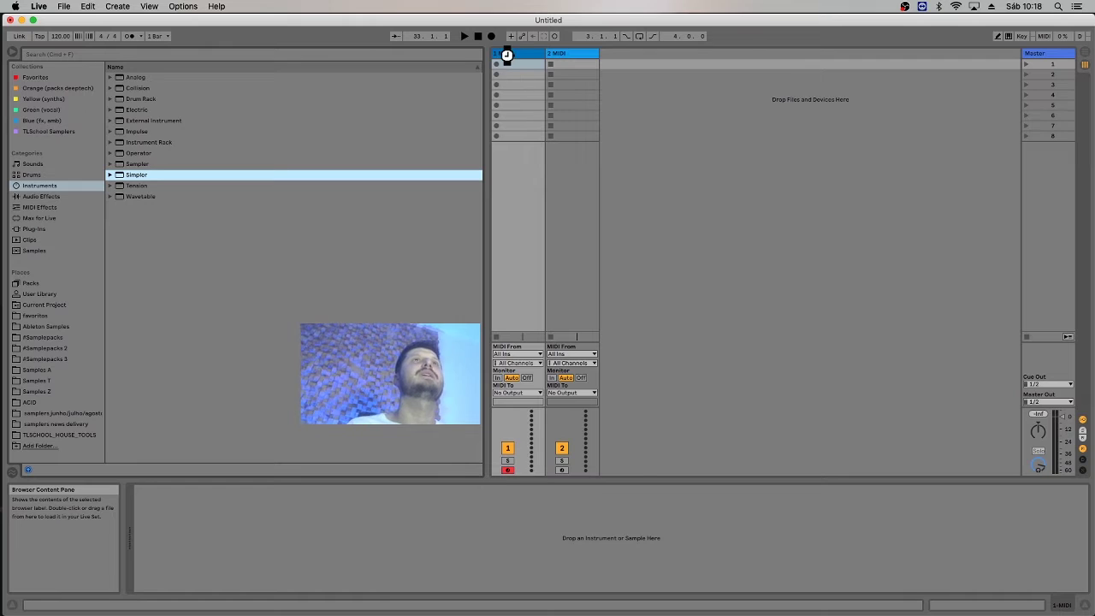
key("super+z")
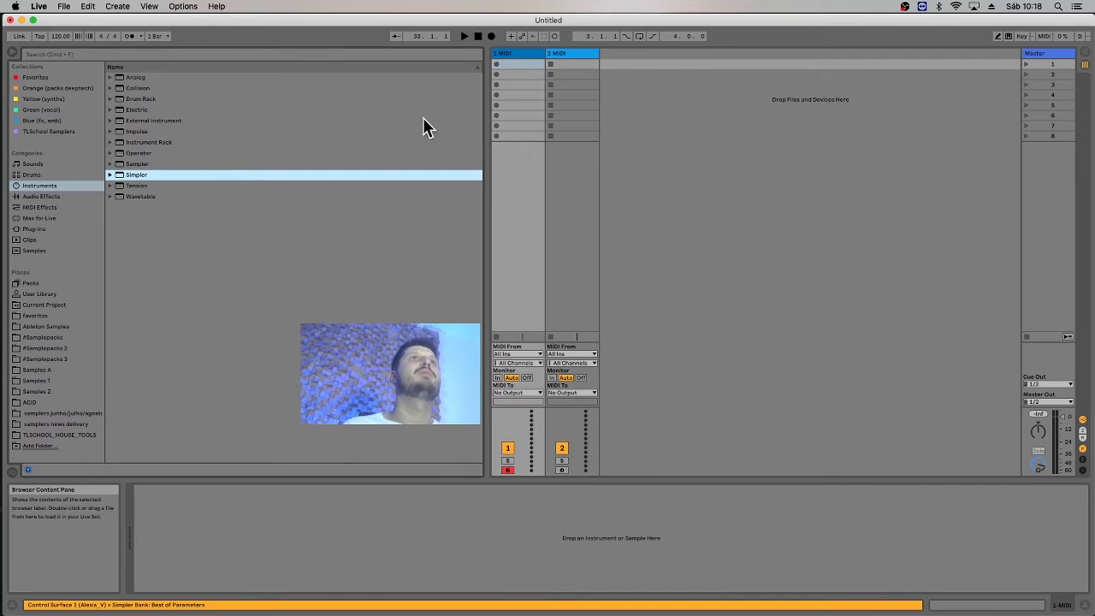
Try inserting Simpler into the 1 MIDI track's empty device area, and undo the insertion.
left_click(516, 56)
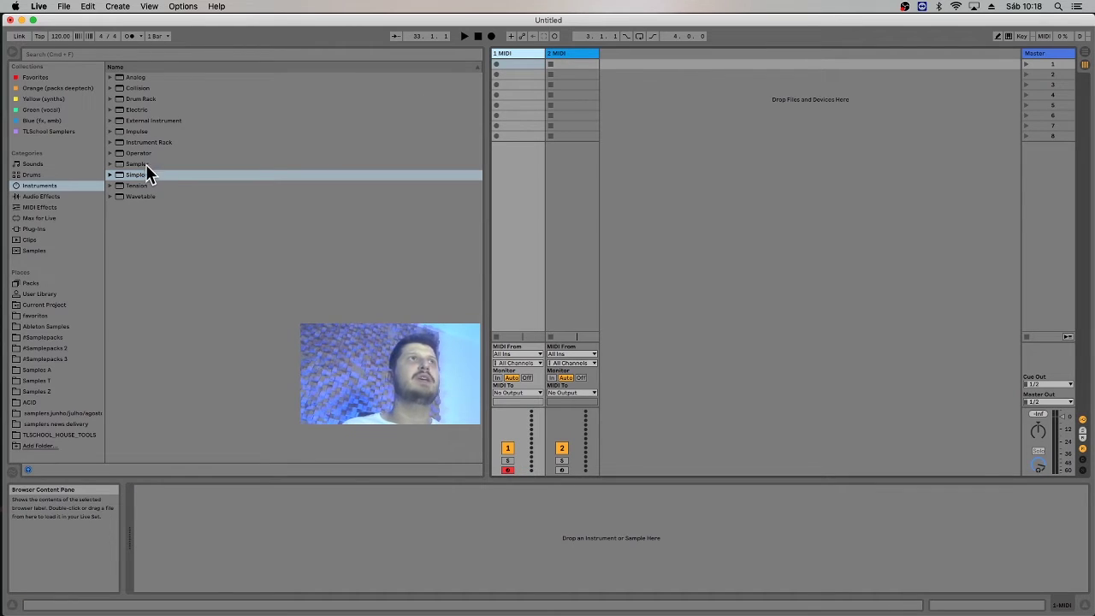
left_click_drag(146, 174, 191, 543)
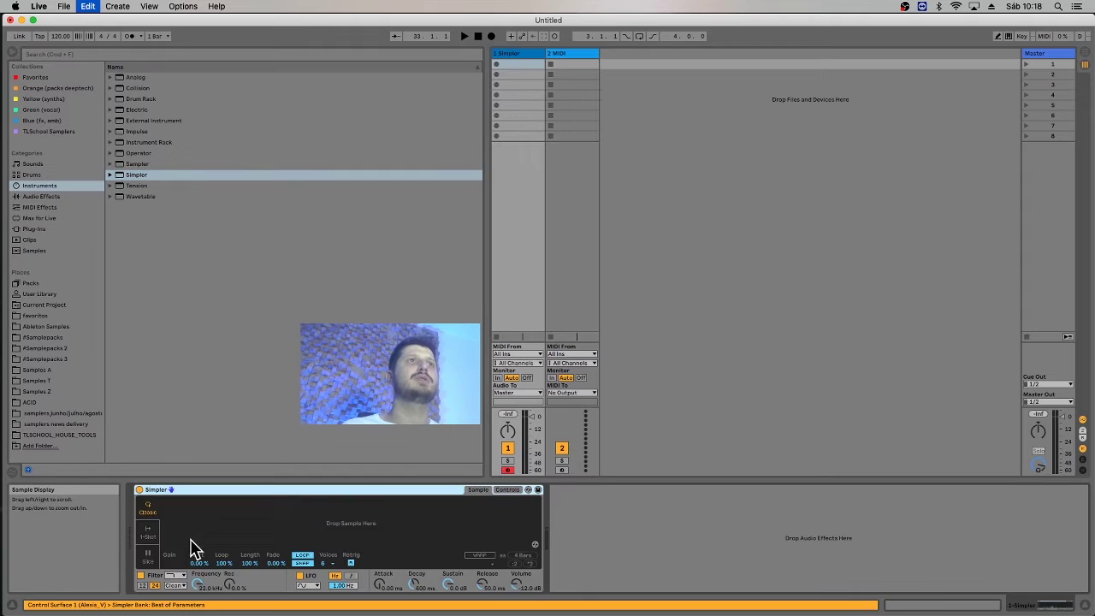
key("super+z")
Load the Simpler instrument onto the 1 MIDI track and the Impulse instrument onto the 2 MIDI track.
left_click(515, 58)
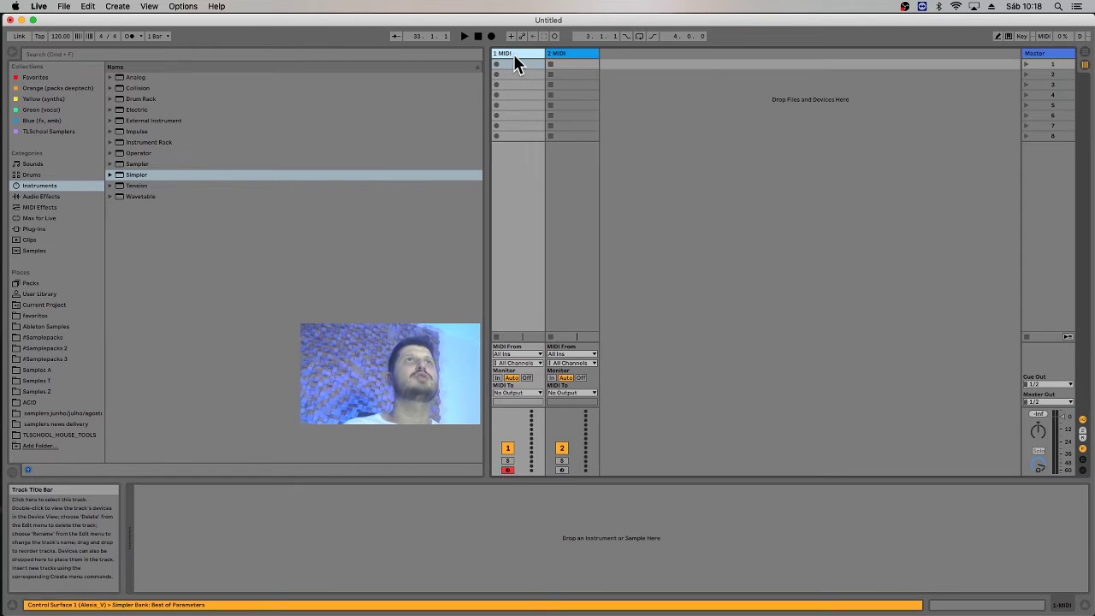
double_click(179, 176)
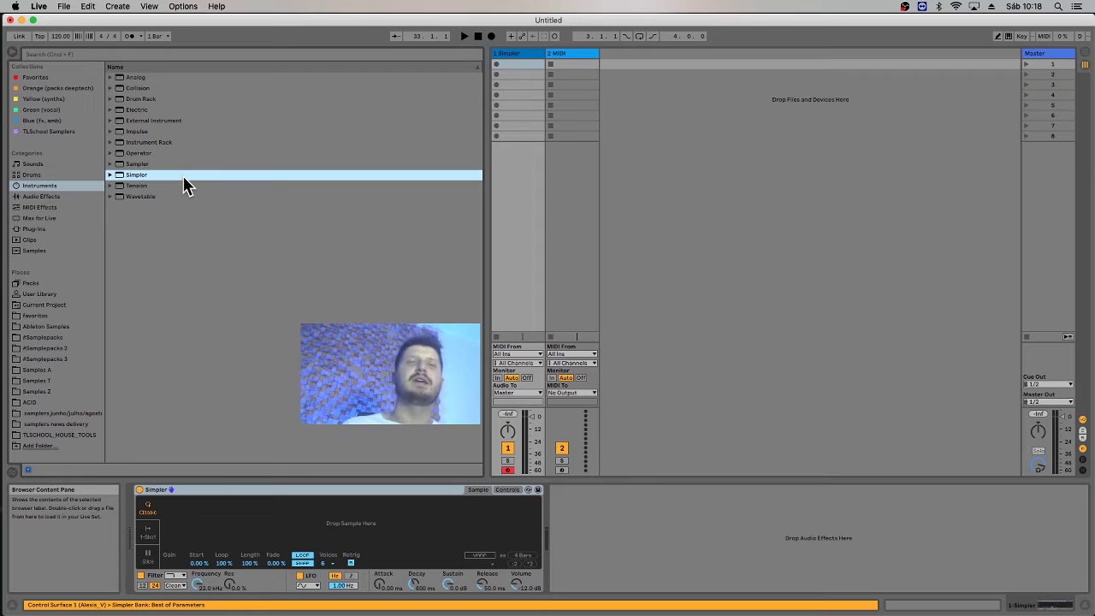
left_click(513, 54)
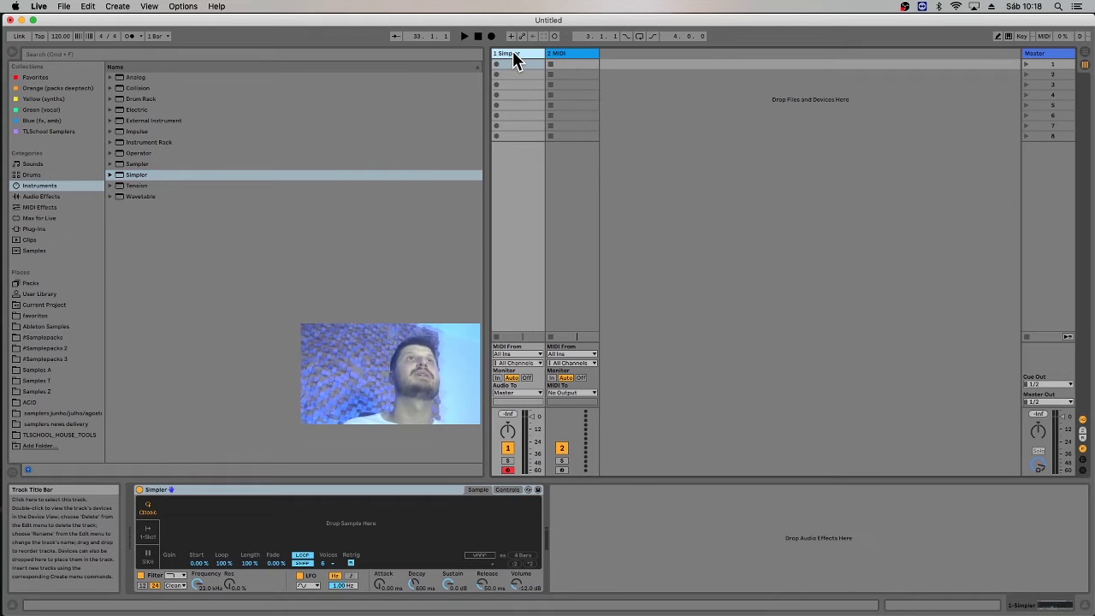
left_click_drag(135, 131, 573, 54)
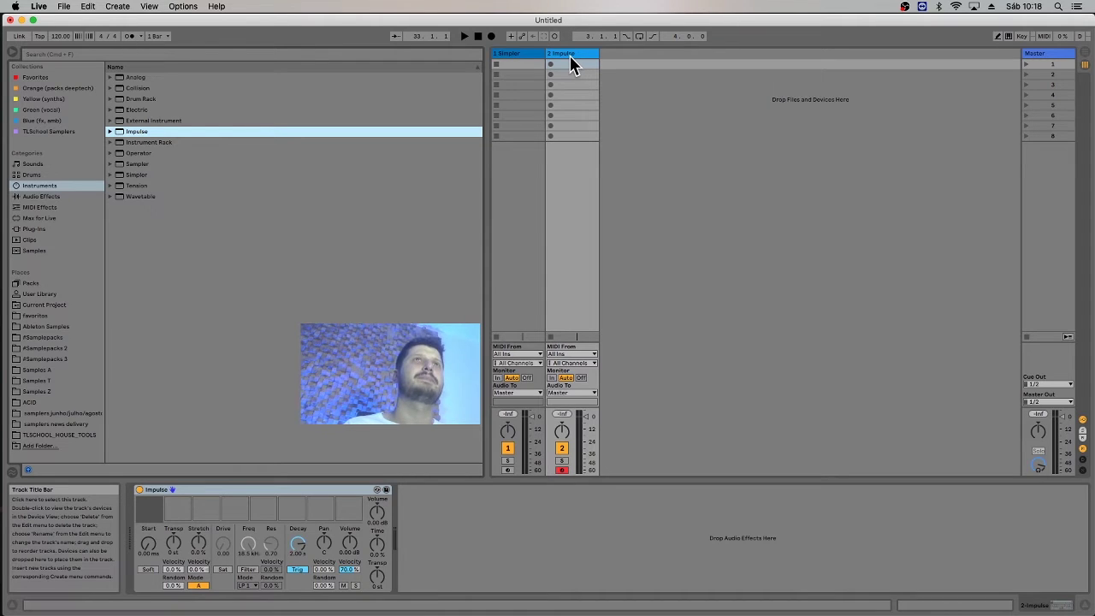
Duplicate the Simpler track twice and the Impulse track once.
left_click(534, 56)
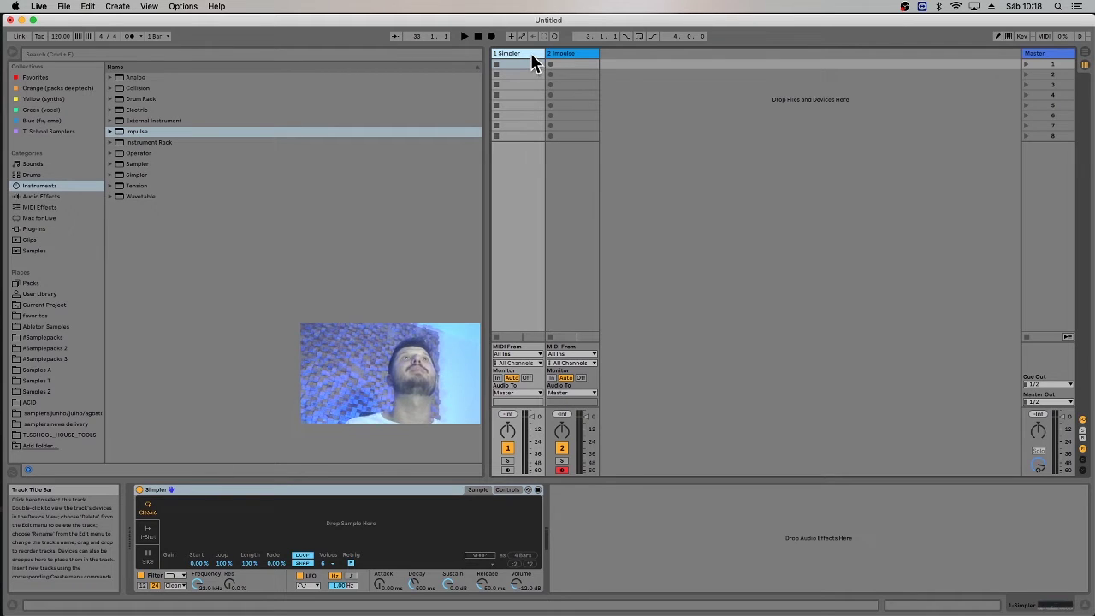
key("super+d")
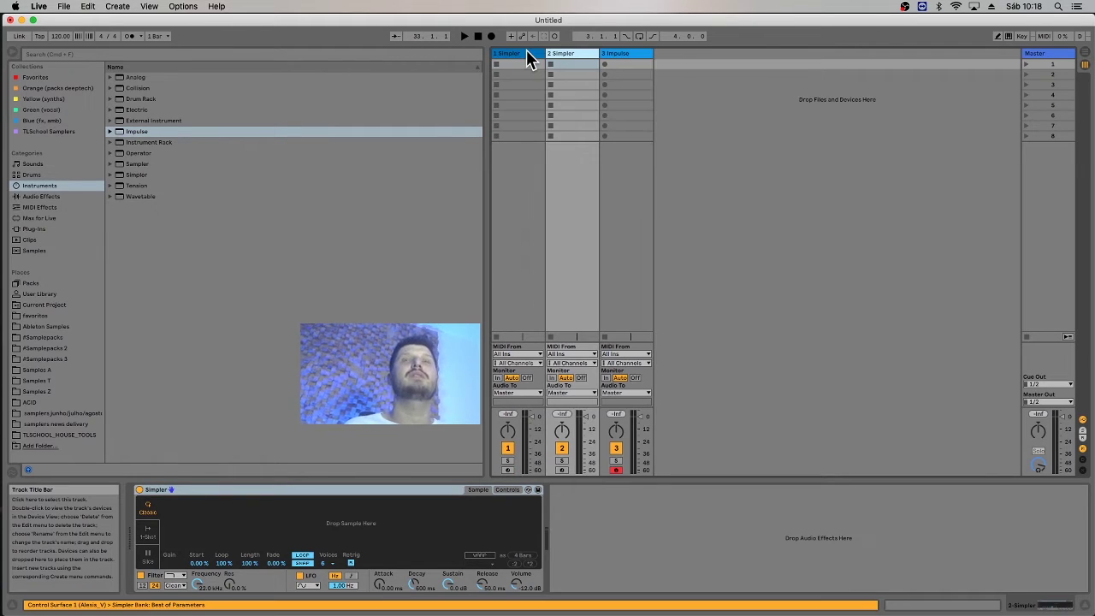
key("super+d")
key("Right")
key("super+d")
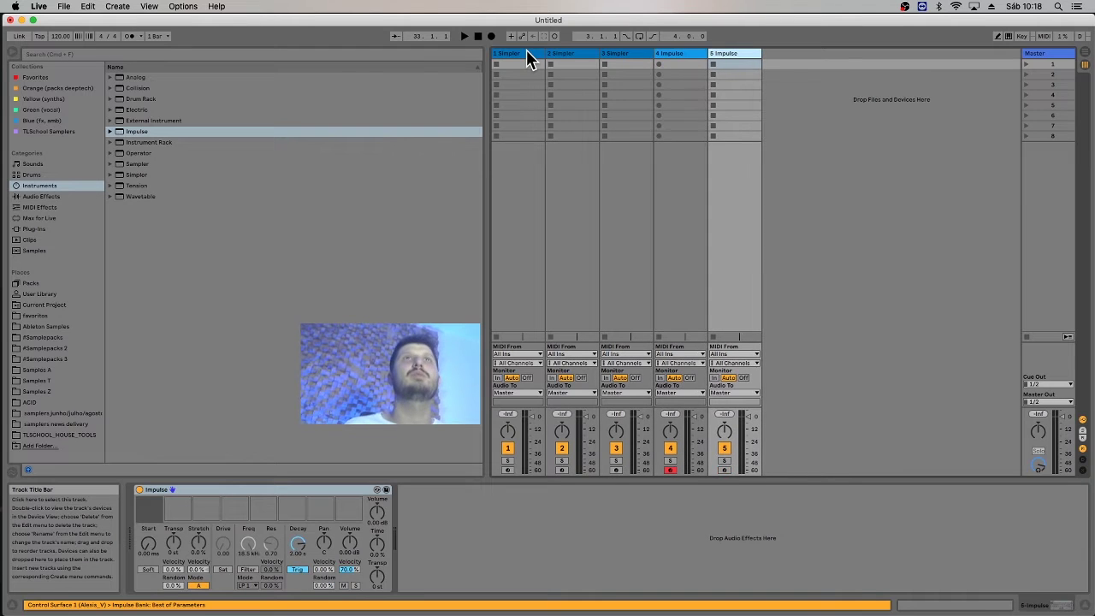
Delete the duplicated tracks, keeping one Simpler track and one Impulse track.
key("Delete")
left_click(562, 60)
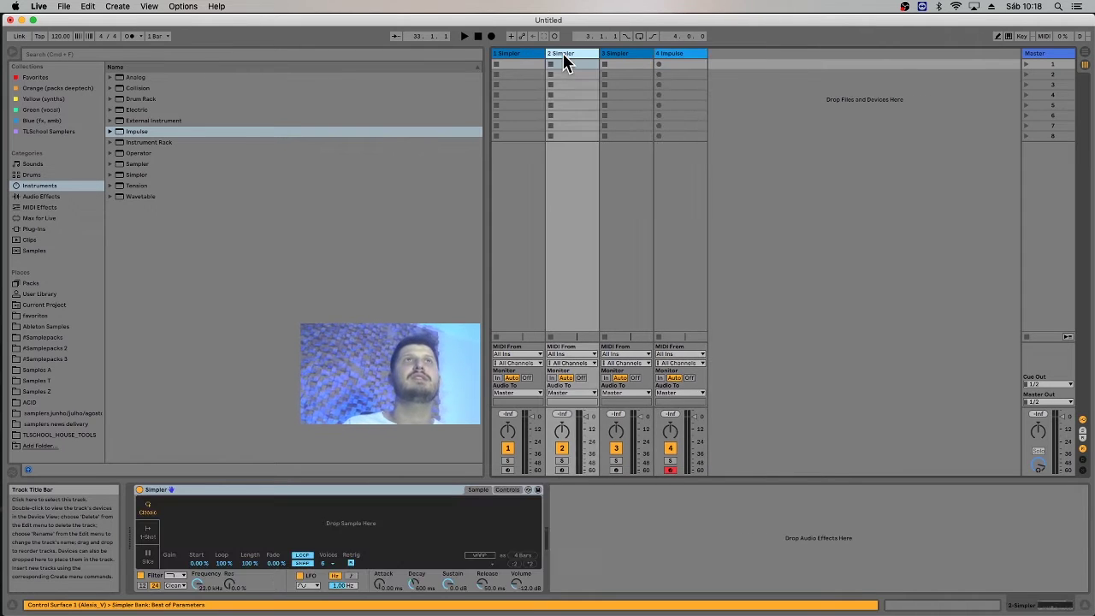
key("Right")
key("Delete")
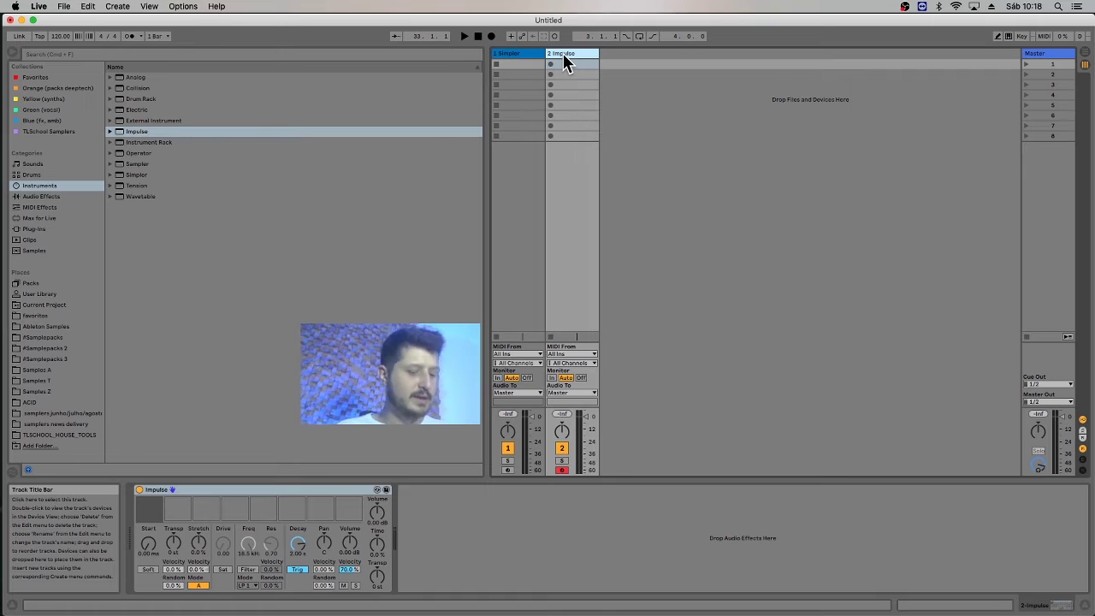
key("super+d")
key("Delete")
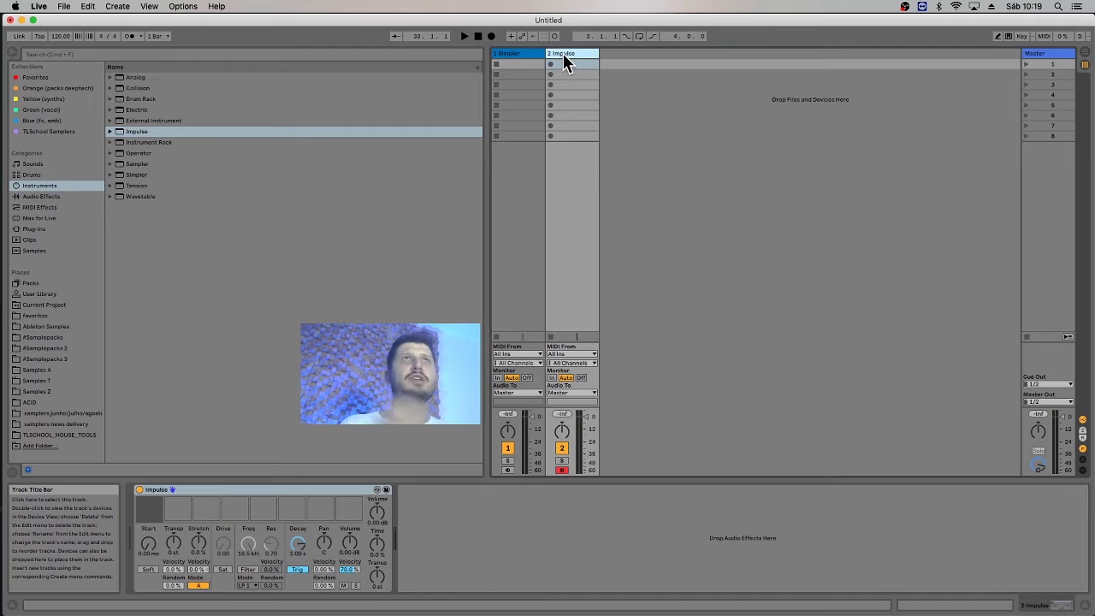
Select the 1 Simpler and 2 Impulse tracks in turn to show each one's device, finishing on 1 Simpler.
left_click(658, 137)
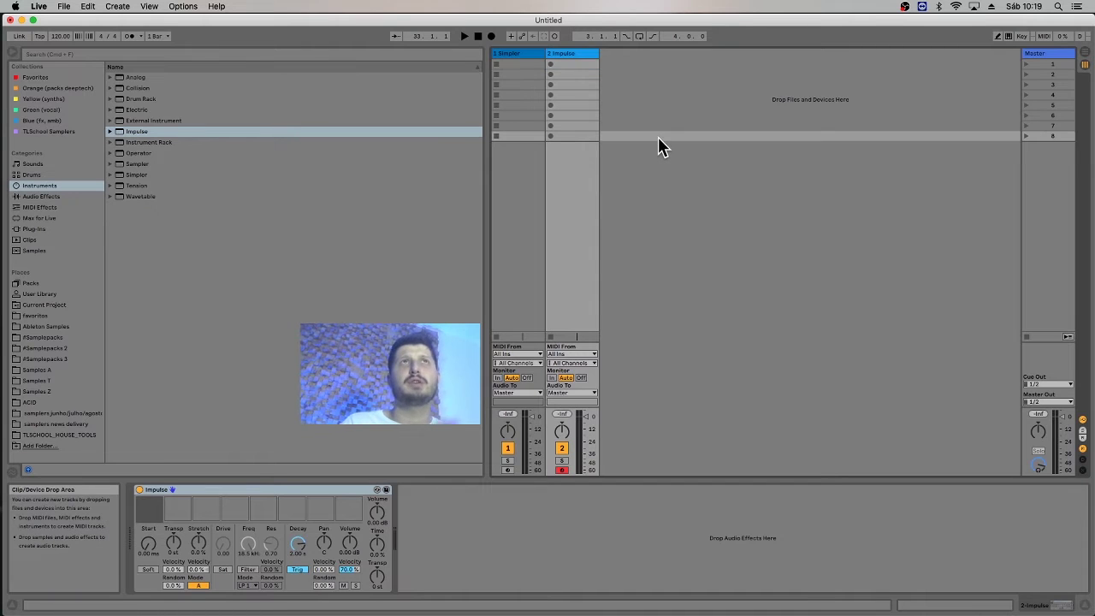
left_click(522, 55)
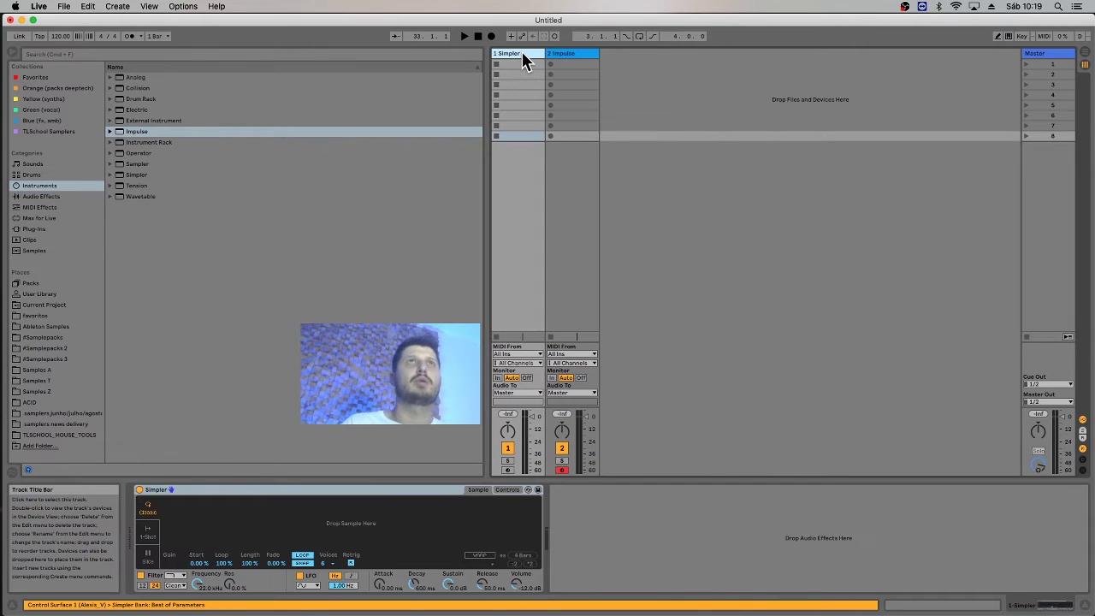
left_click(528, 64)
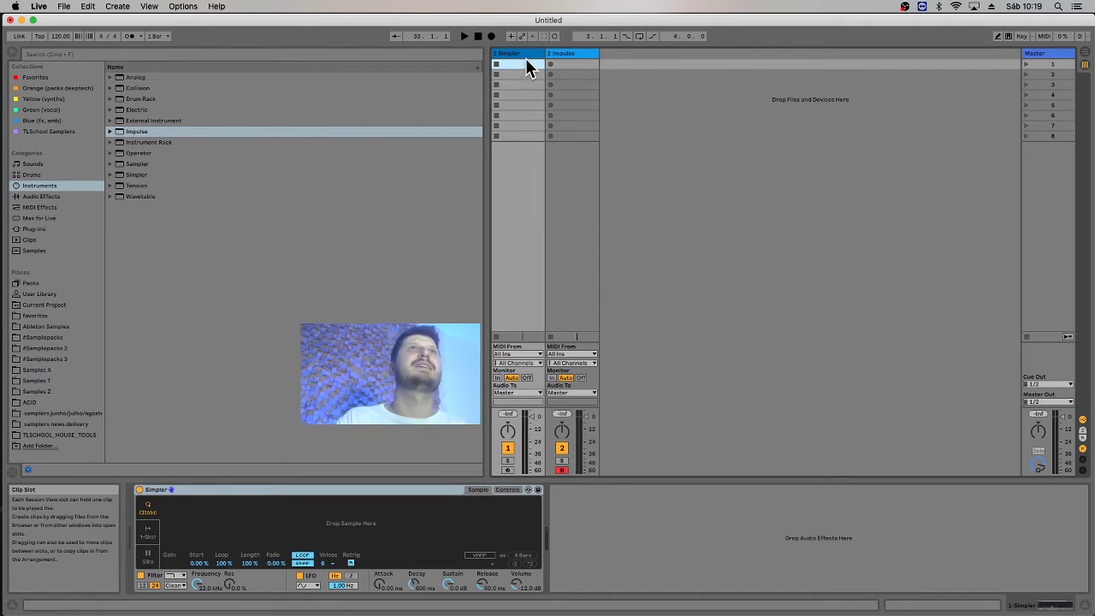
left_click(524, 56)
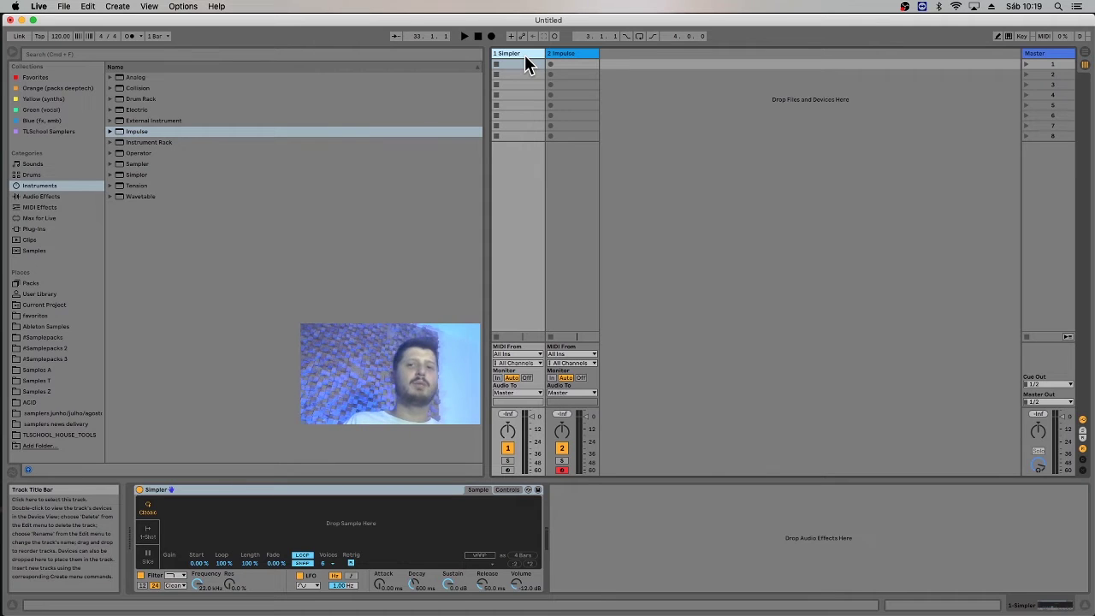
left_click(578, 53)
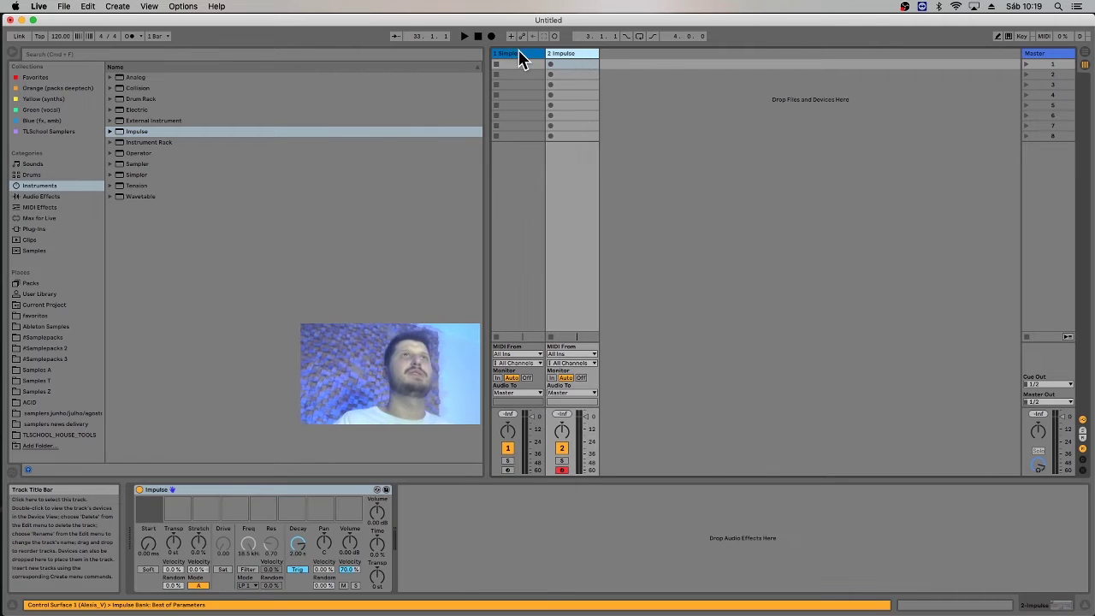
left_click(518, 53)
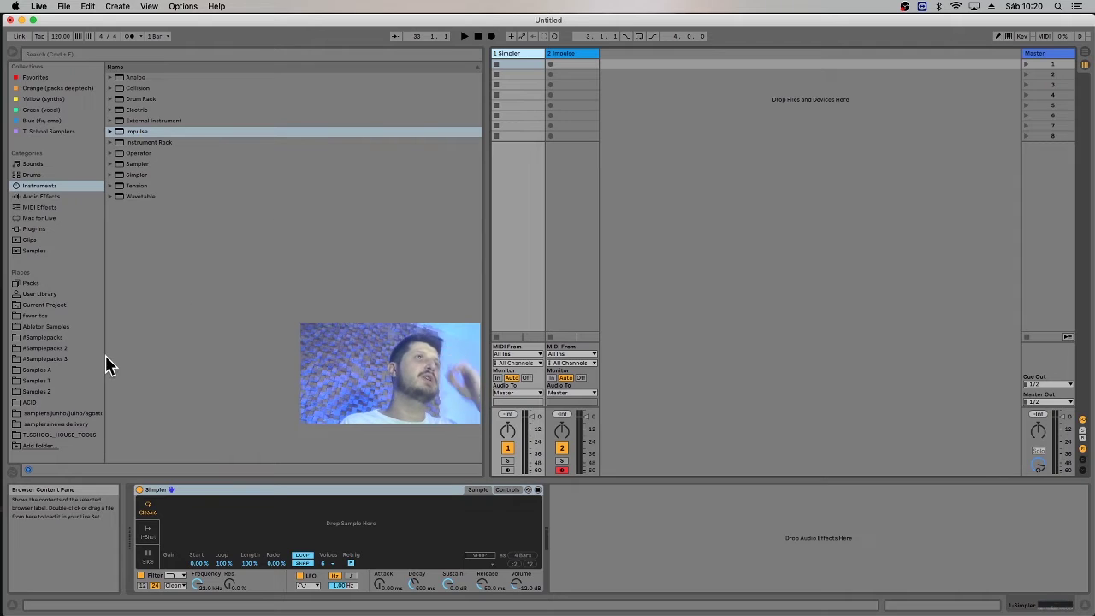
Expand the TLS_KICK folder in TLSCHOOL_HOUSE_TOOLS and preview its first samples down to TLS_Kick_More_Soft_01.wav.
left_click(61, 434)
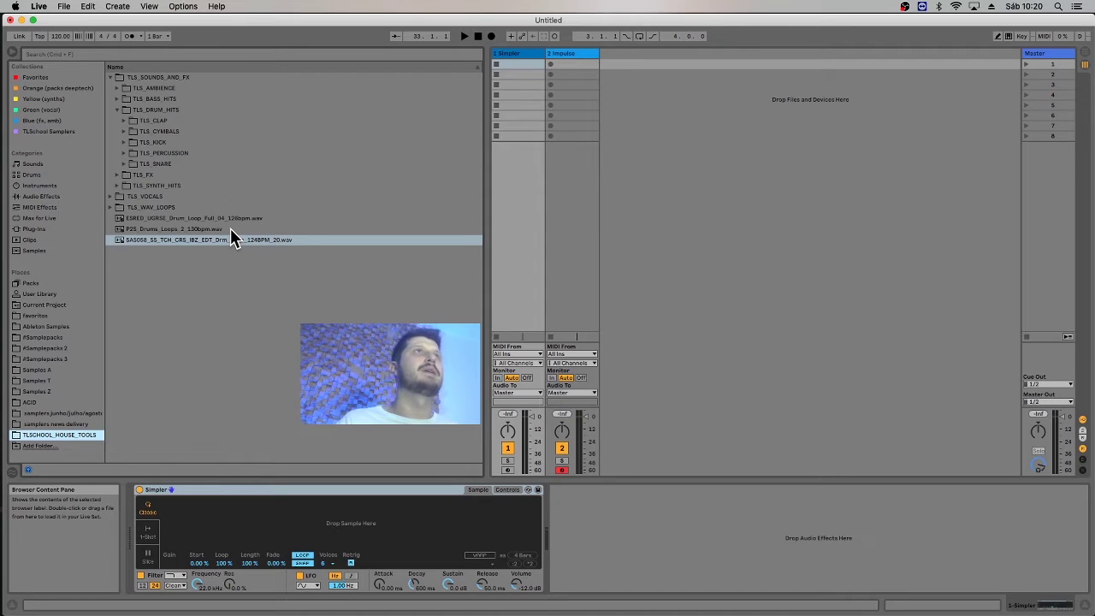
left_click(171, 145)
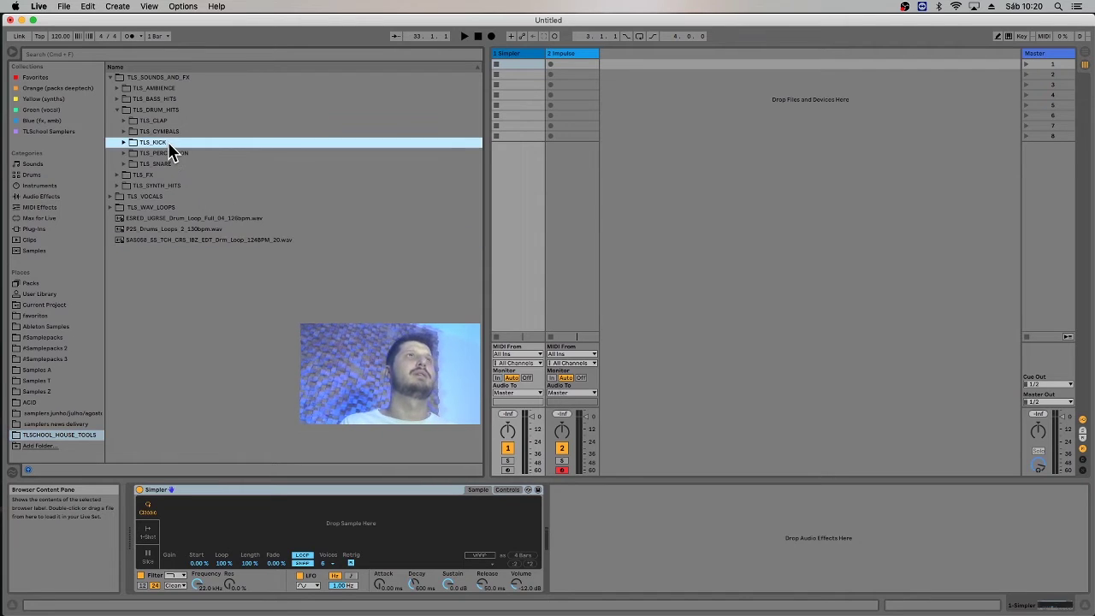
key("Right")
key("Down")
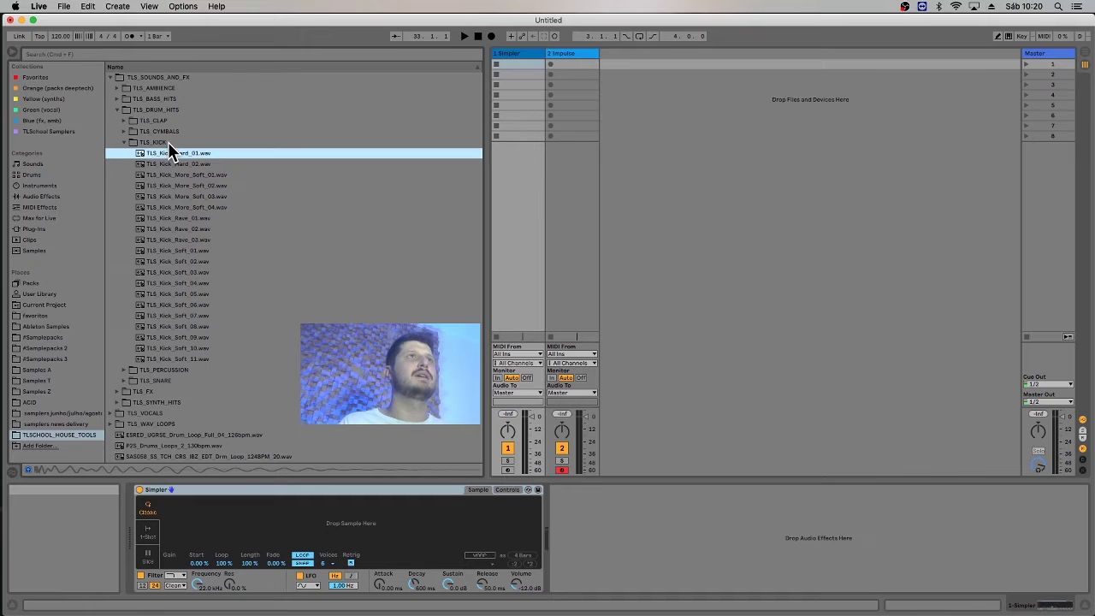
key("Down")
key("Down")
key("super+Tab")
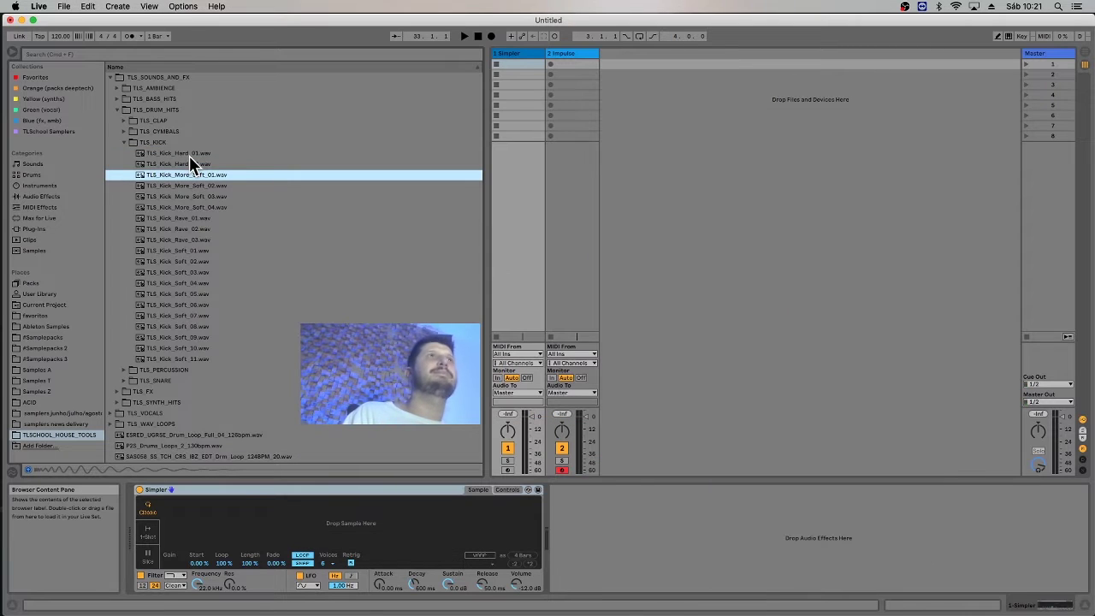
Audition the kick samples in order, starting over from TLS_Kick_Hard_01.wav and continuing down to TLS_Kick_Soft_01.wav.
left_click(189, 156)
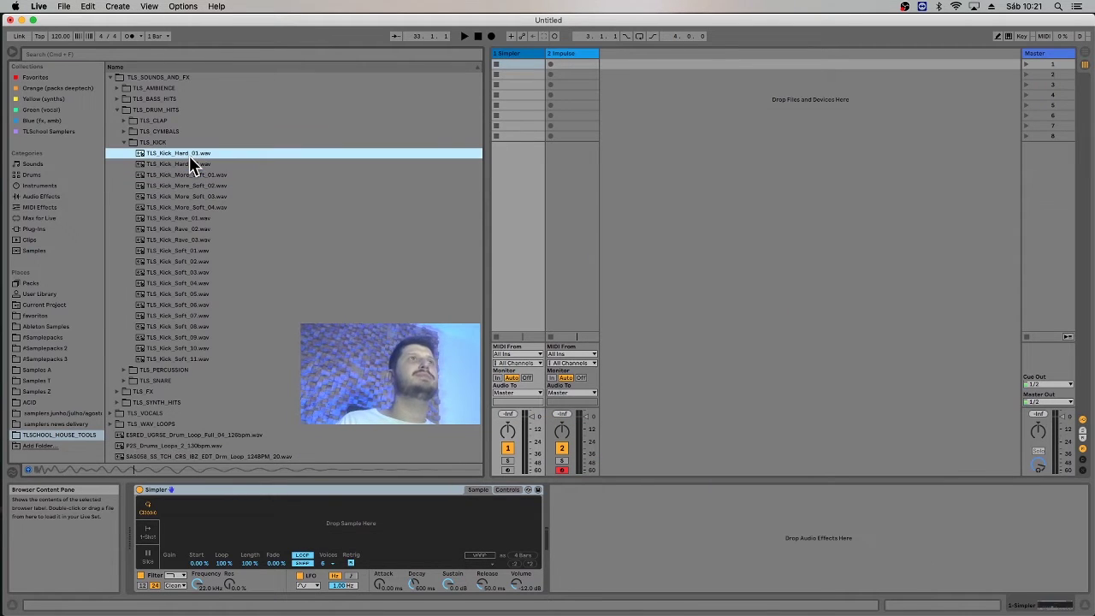
key("Down")
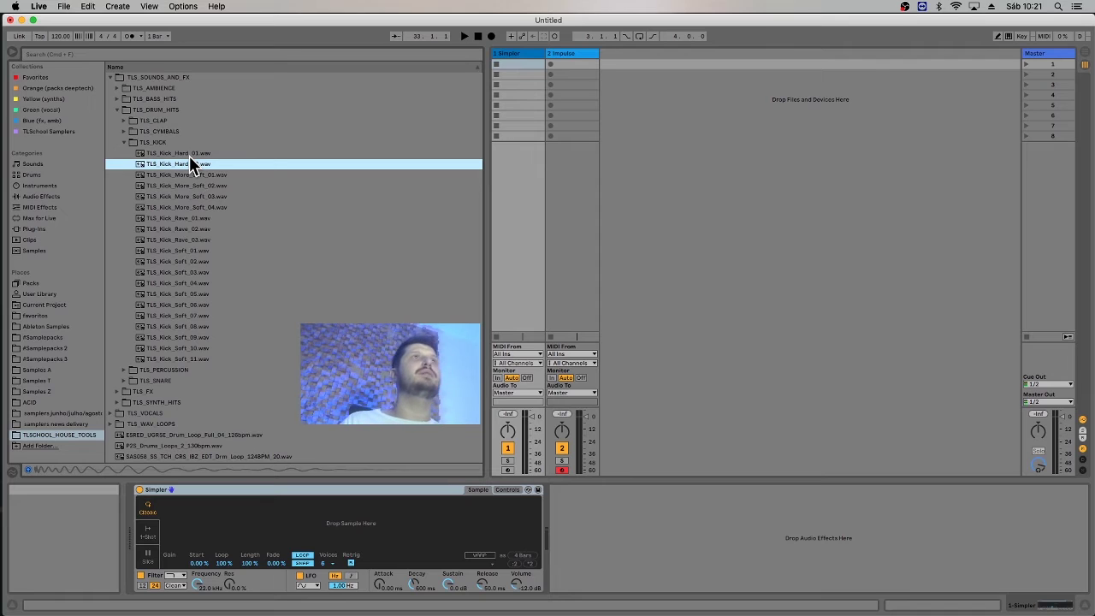
key("Down")
key("Down")
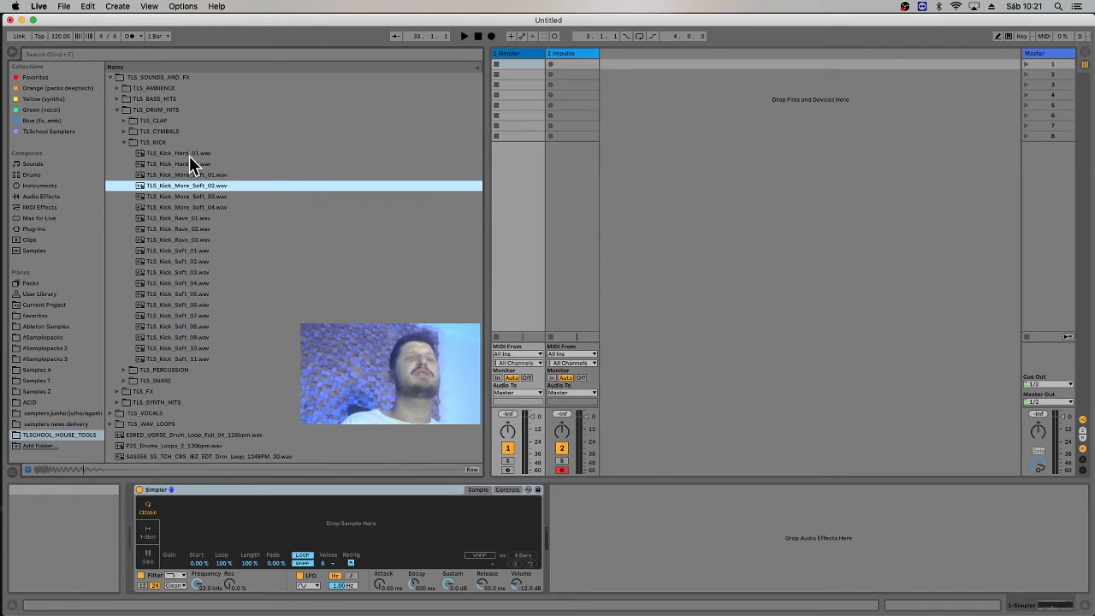
left_click(189, 155)
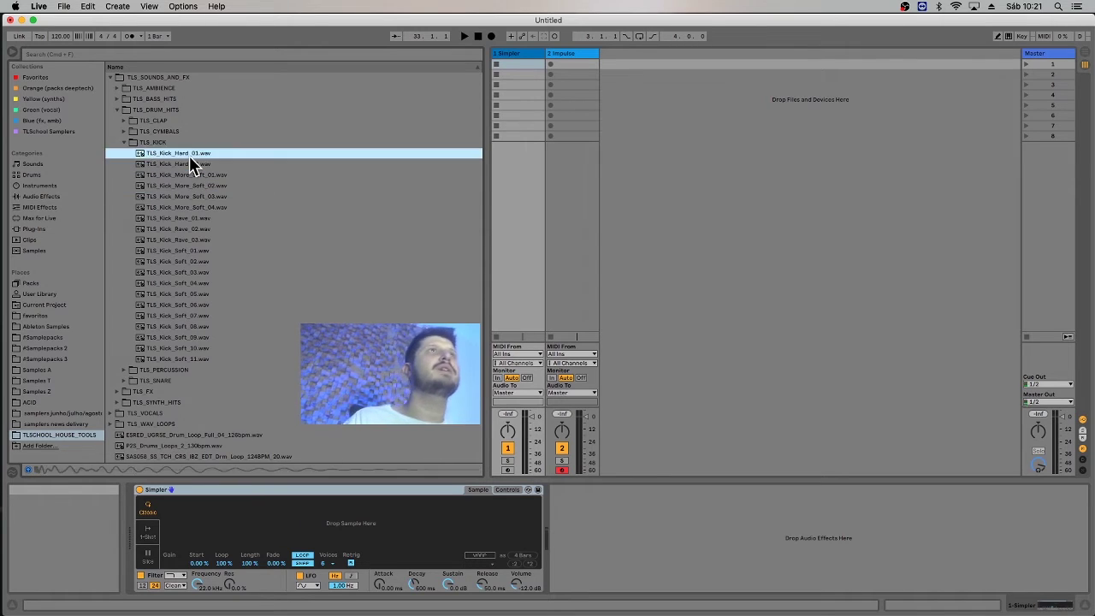
key("Down")
key("Down")
key("Down")
key("Down")
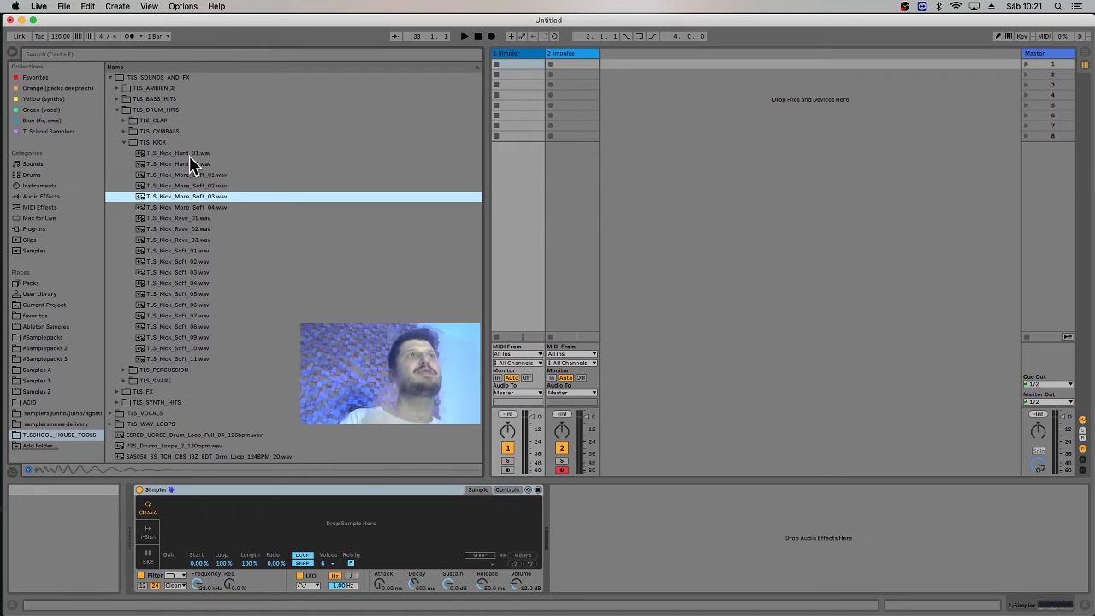
key("Down")
key("Down")
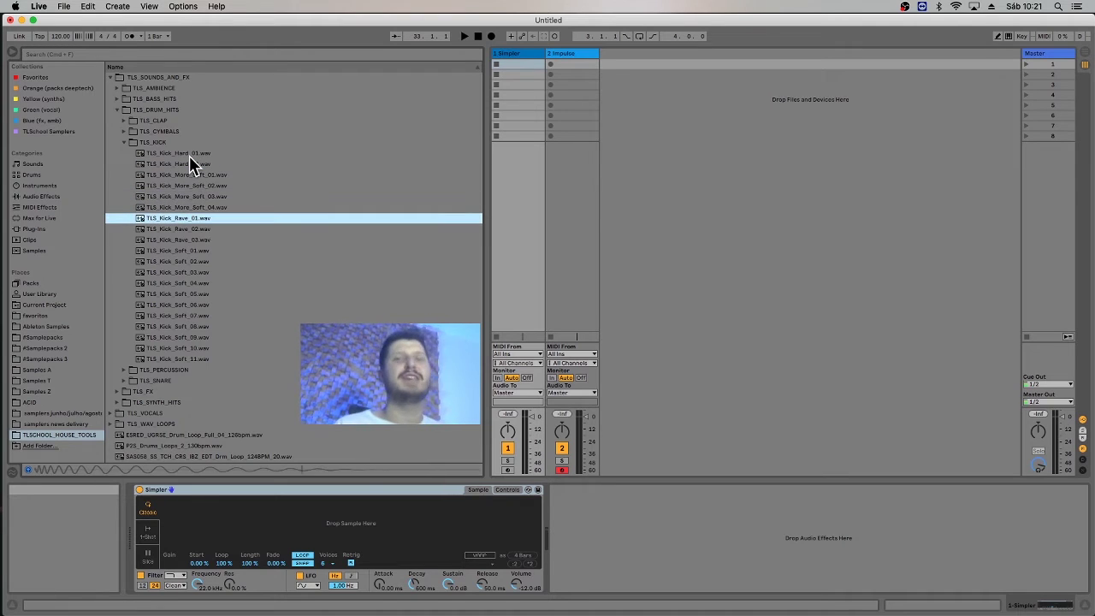
key("Down")
key("Down")
key("Up")
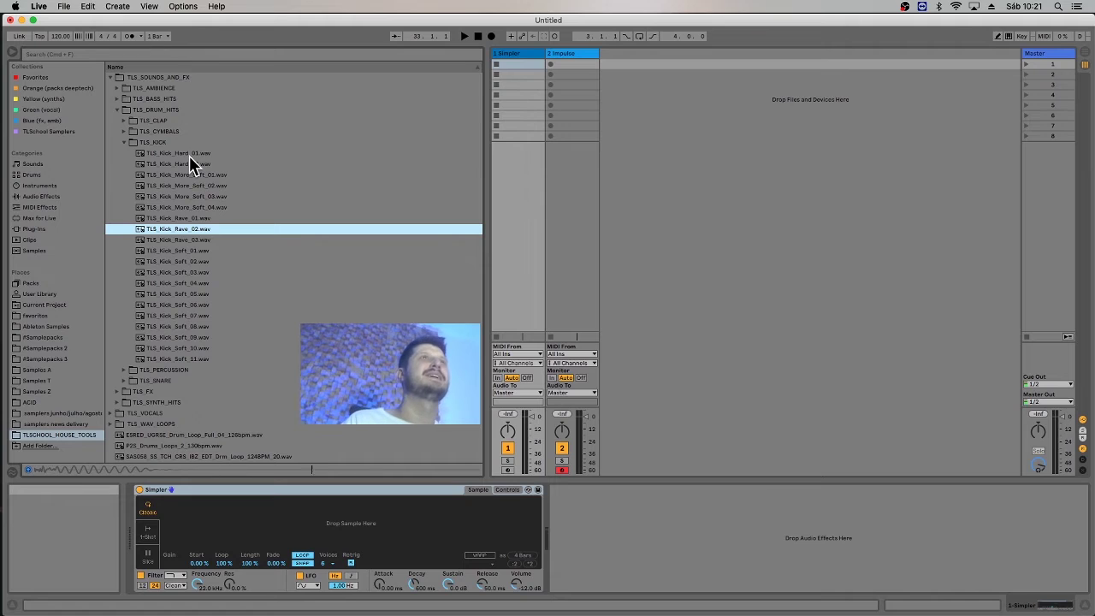
key("Down")
key("Down")
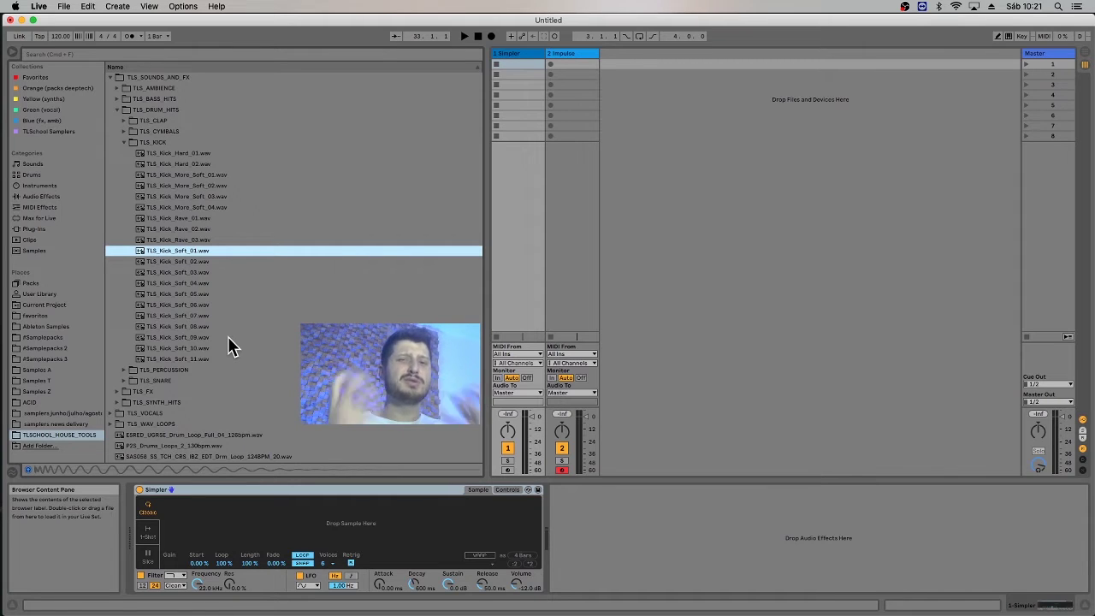
Audition the soft kicks from TLS_Kick_Soft_04.wav to TLS_Kick_Soft_10.wav, and go back up to TLS_Kick_Soft_08.wav.
left_click(217, 283)
key("Down")
key("Down")
key("Down")
key("Down")
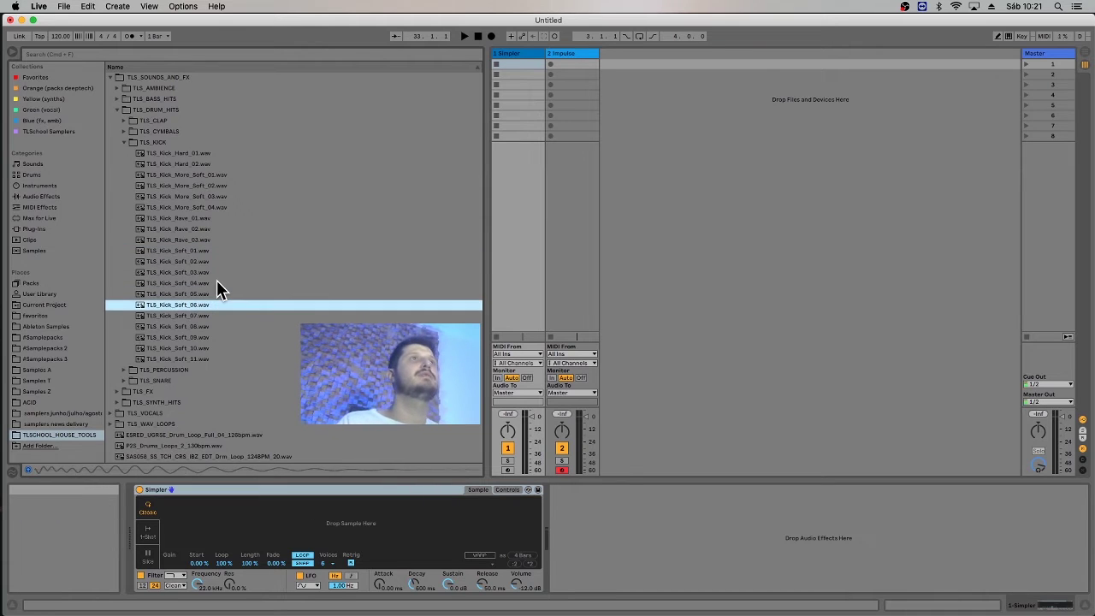
key("Down")
key("Down")
key("Down")
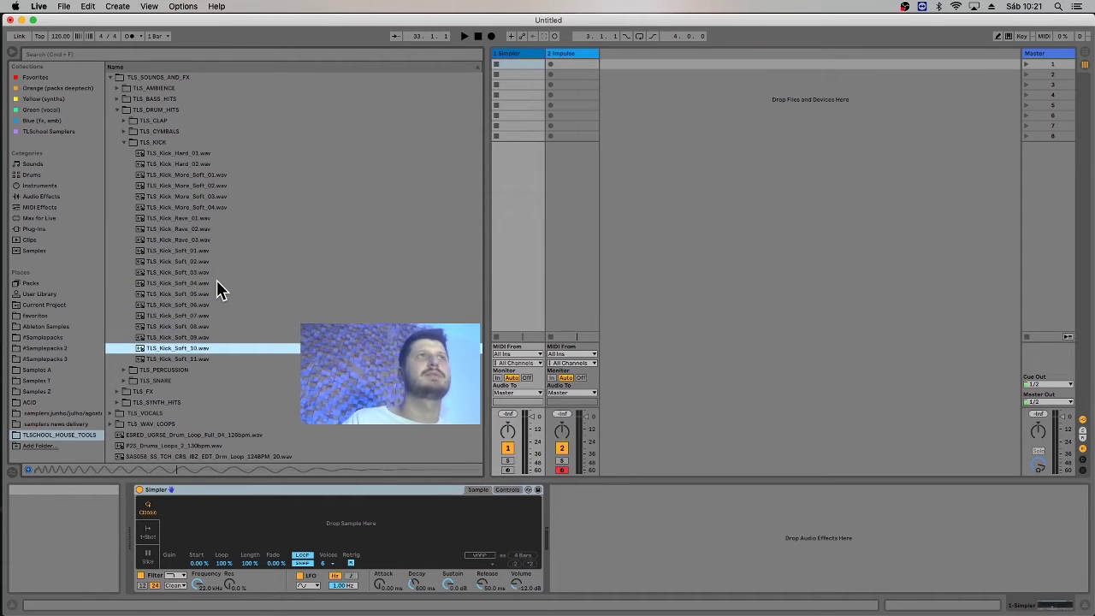
key("Up")
key("Up")
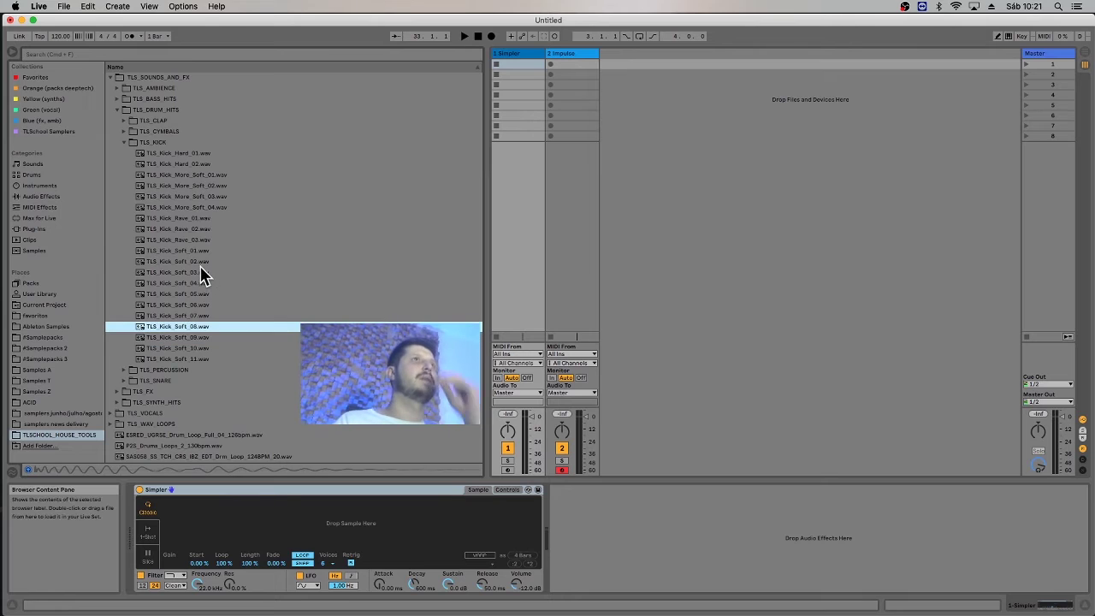
Load the TLS_Kick_Soft_02.wav sample into the Simpler device on the first track.
left_click(199, 264)
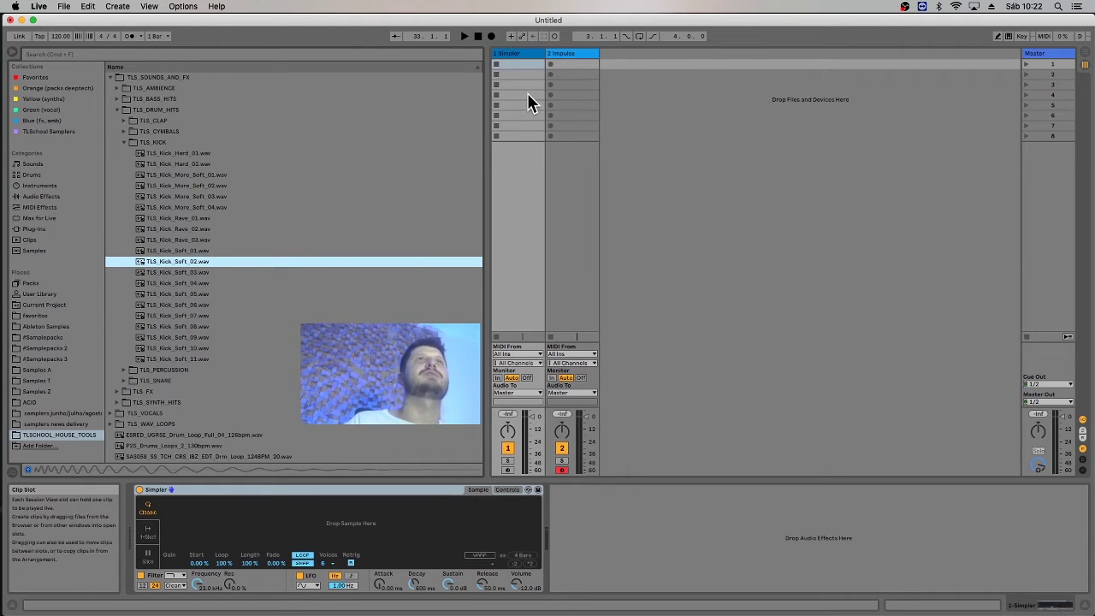
left_click(513, 51)
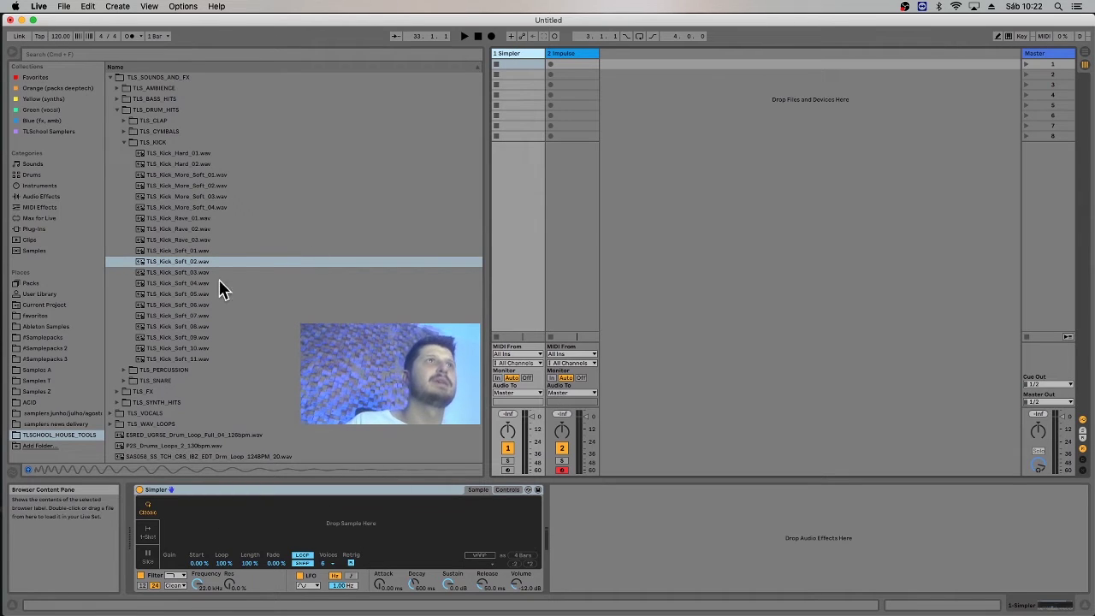
left_click(159, 261)
left_click_drag(163, 260, 350, 525)
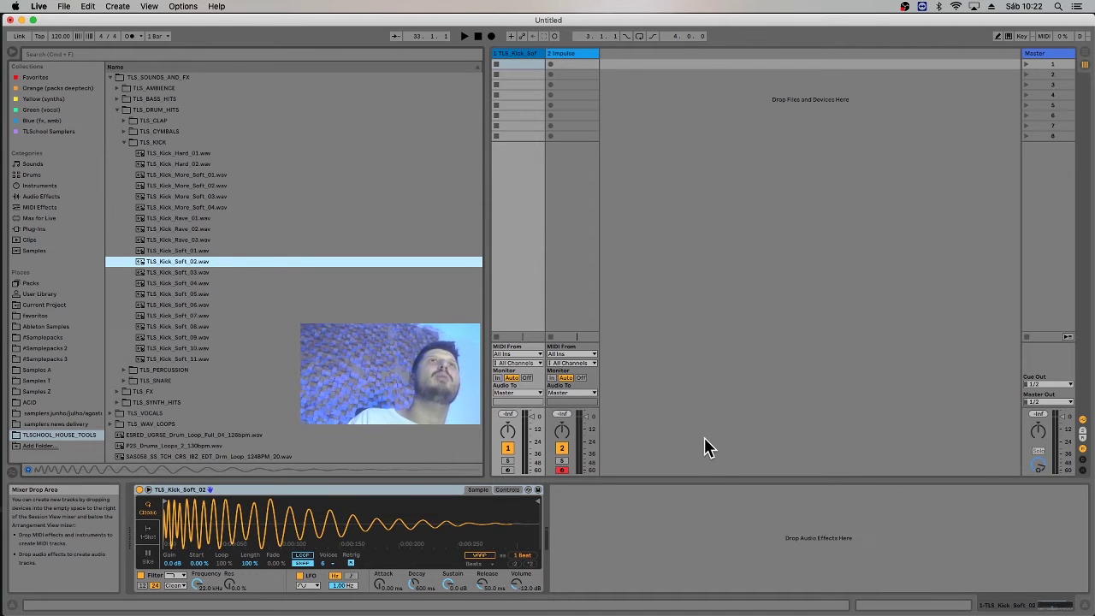
Create an empty MIDI clip in the kick track's first slot and sound its piano-roll keys, ending on C3.
left_click(1069, 66)
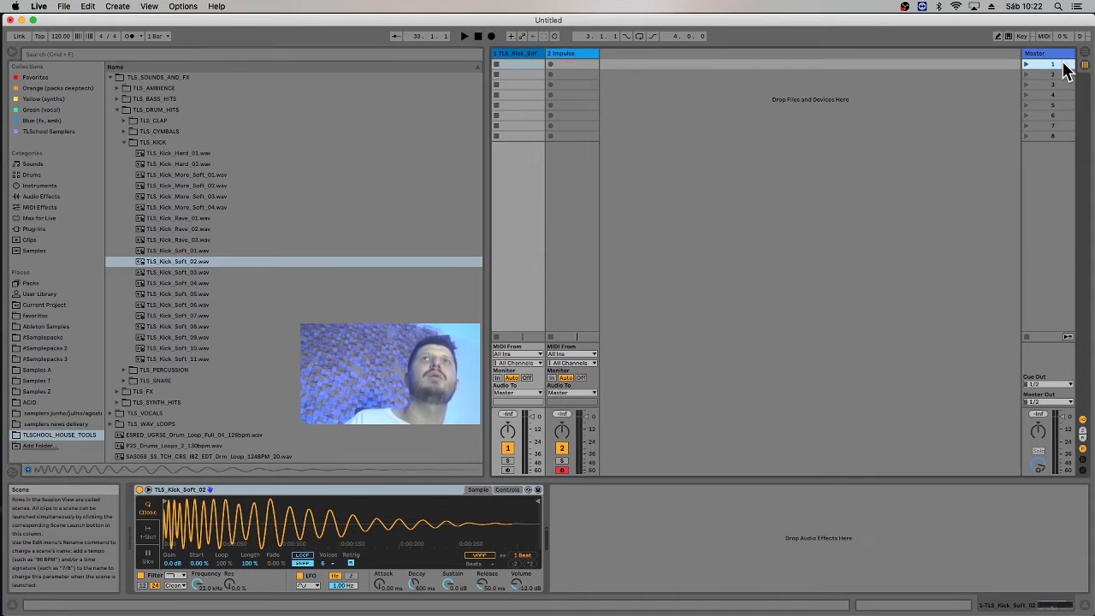
double_click(510, 64)
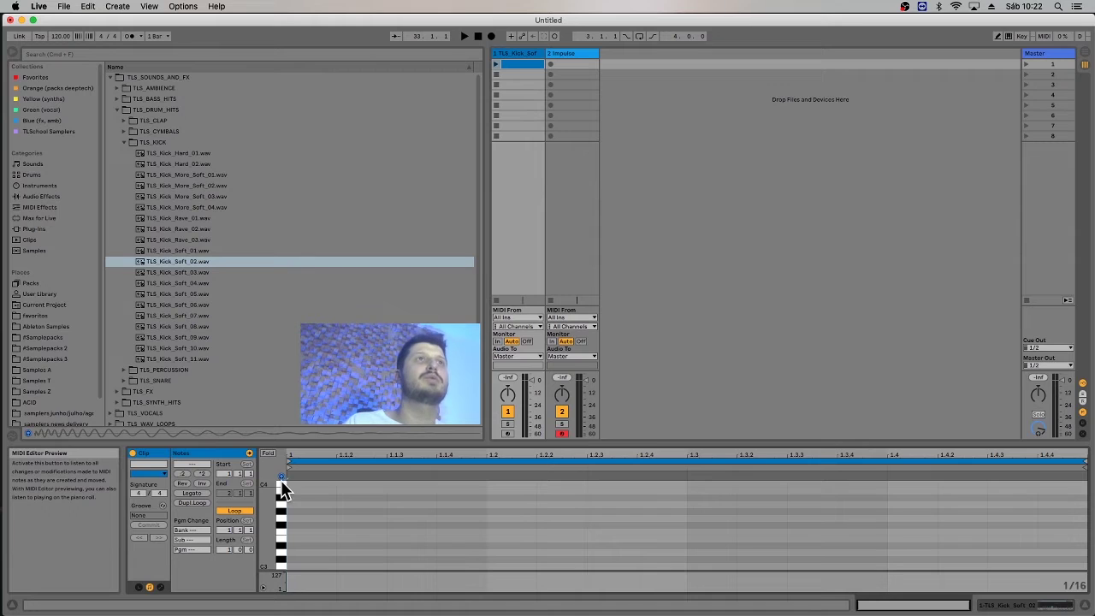
left_click(278, 547)
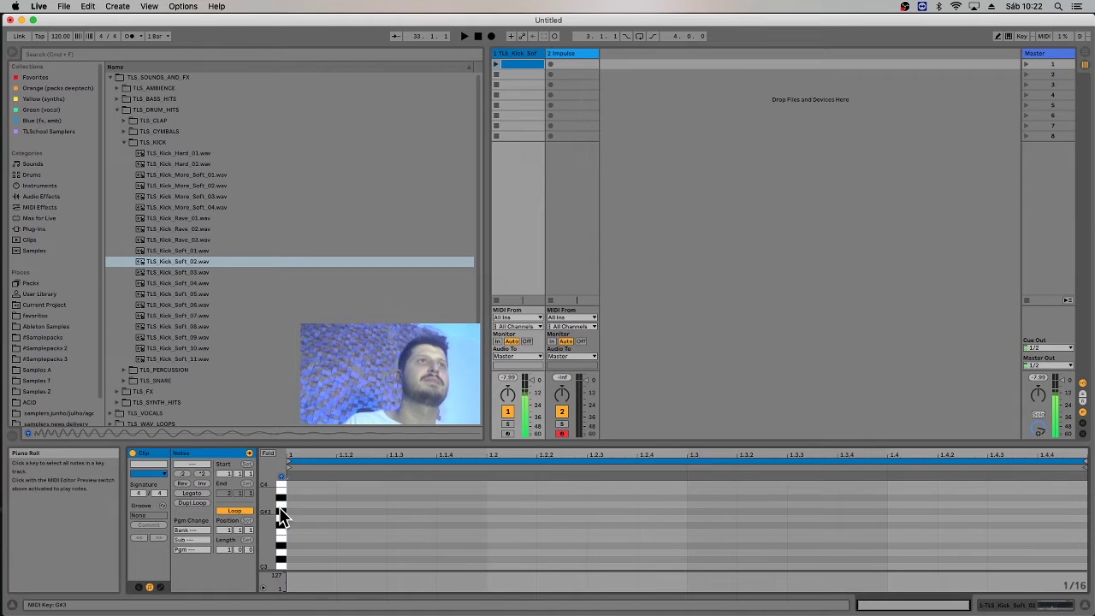
left_click_drag(282, 564, 282, 504)
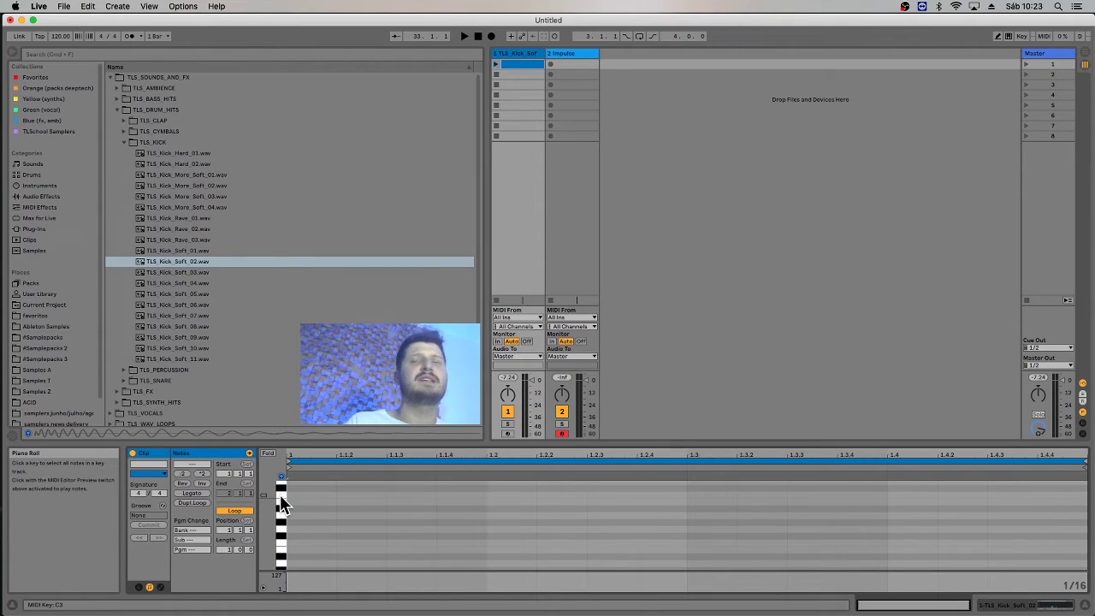
left_click(283, 504)
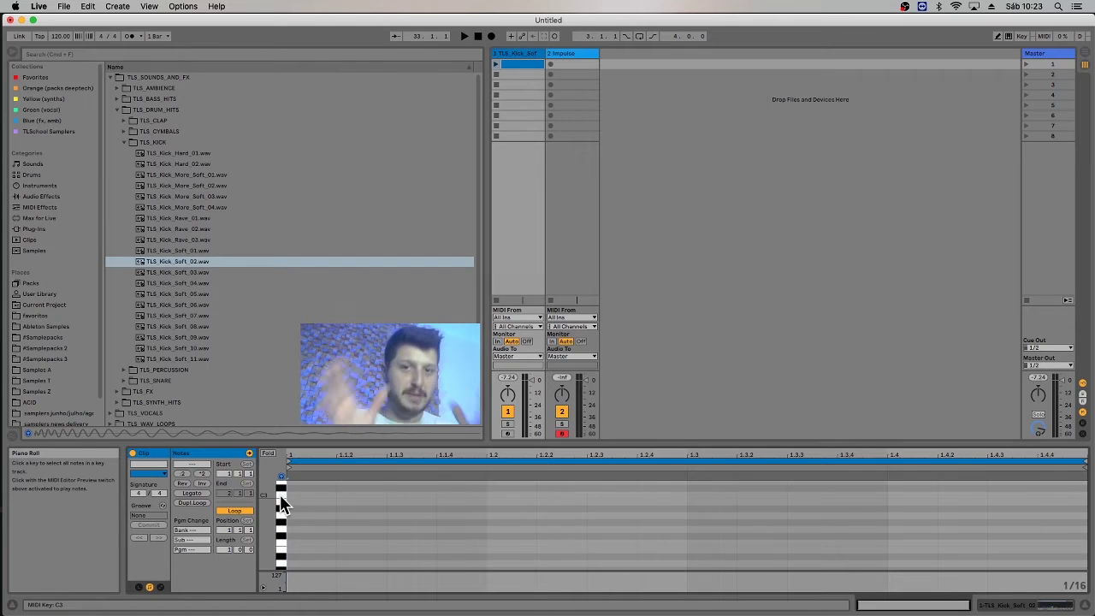
Compare the C3 key with the original TLS_Kick_Soft_02.wav sample, also sounding other keys such as C4 and A2.
left_click_drag(282, 504, 284, 517)
left_click(283, 517)
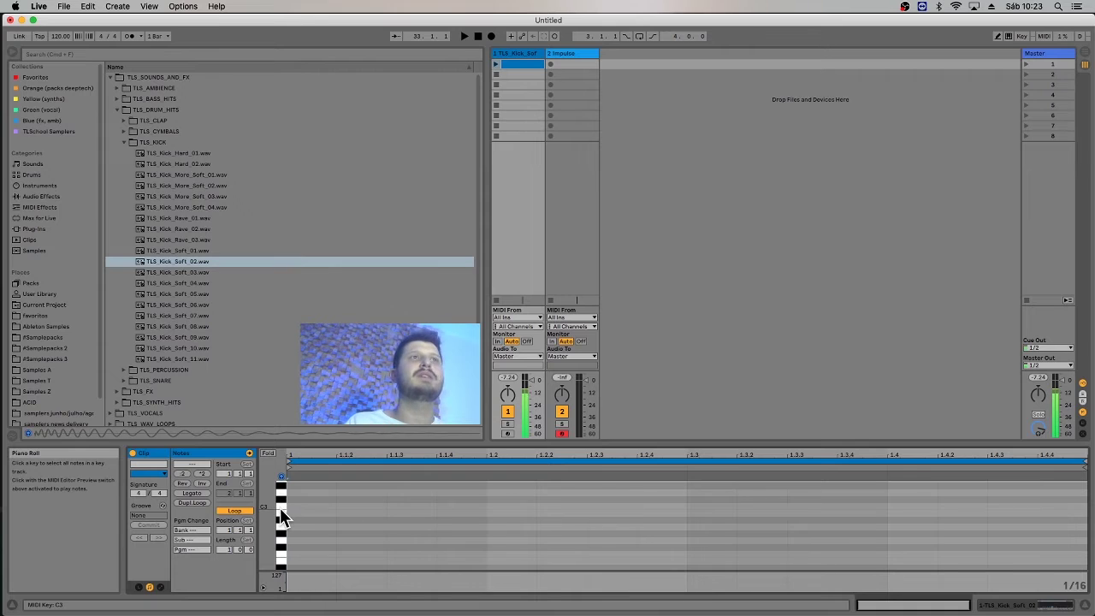
left_click(283, 518)
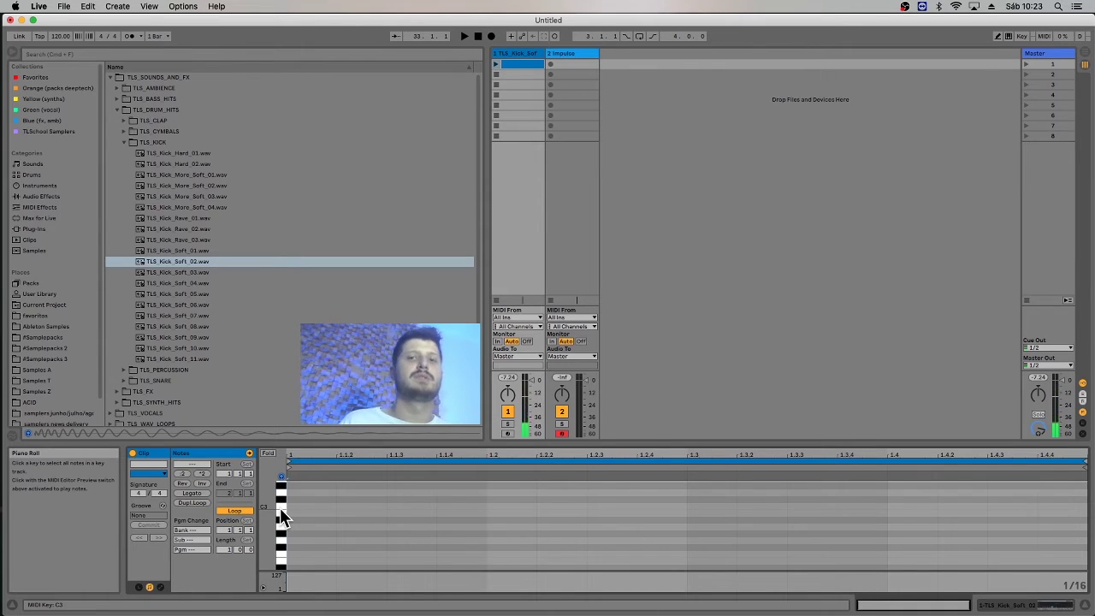
left_click(195, 265)
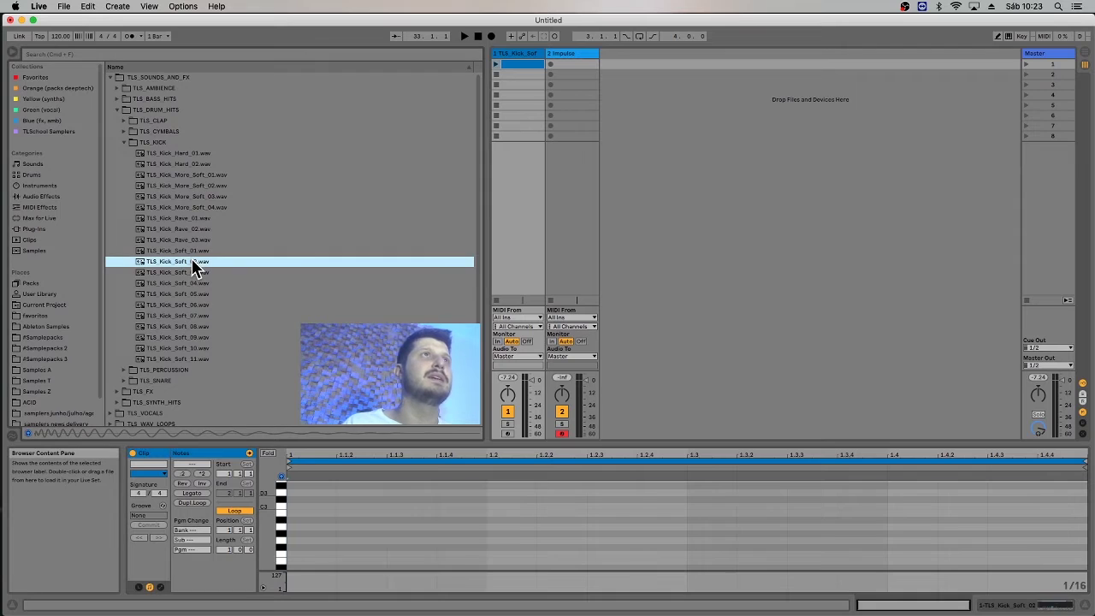
left_click(280, 507)
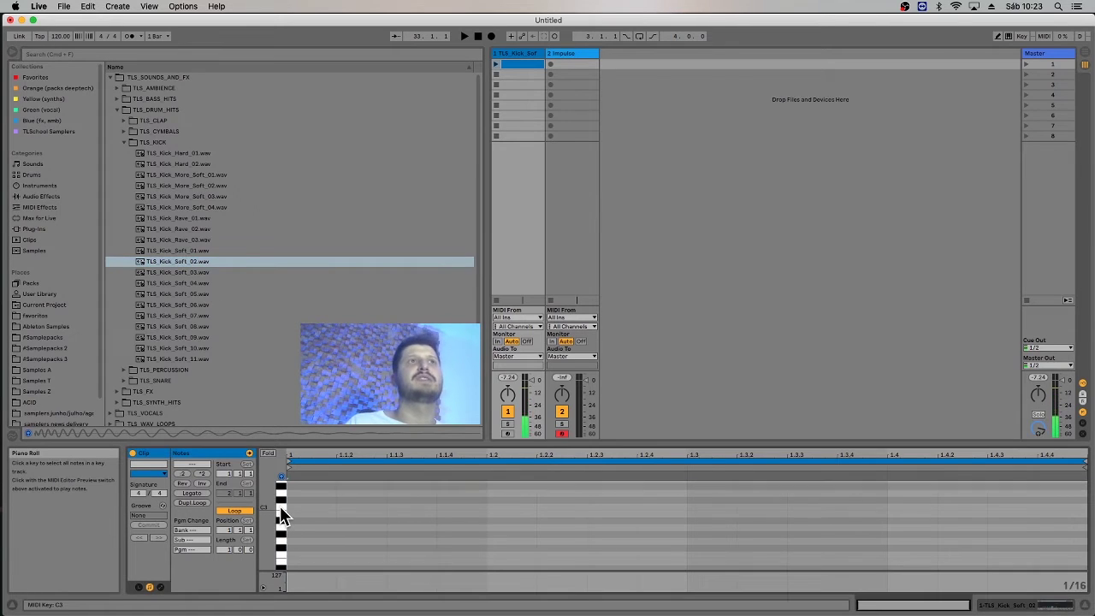
scroll(282, 516, "up", 3)
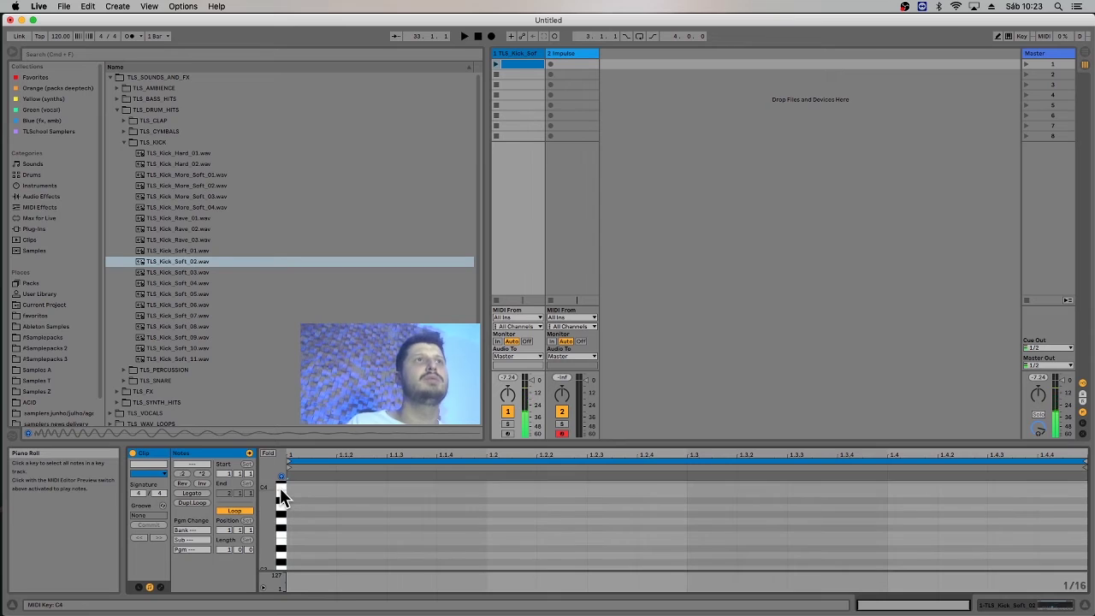
scroll(282, 521, "down", 3)
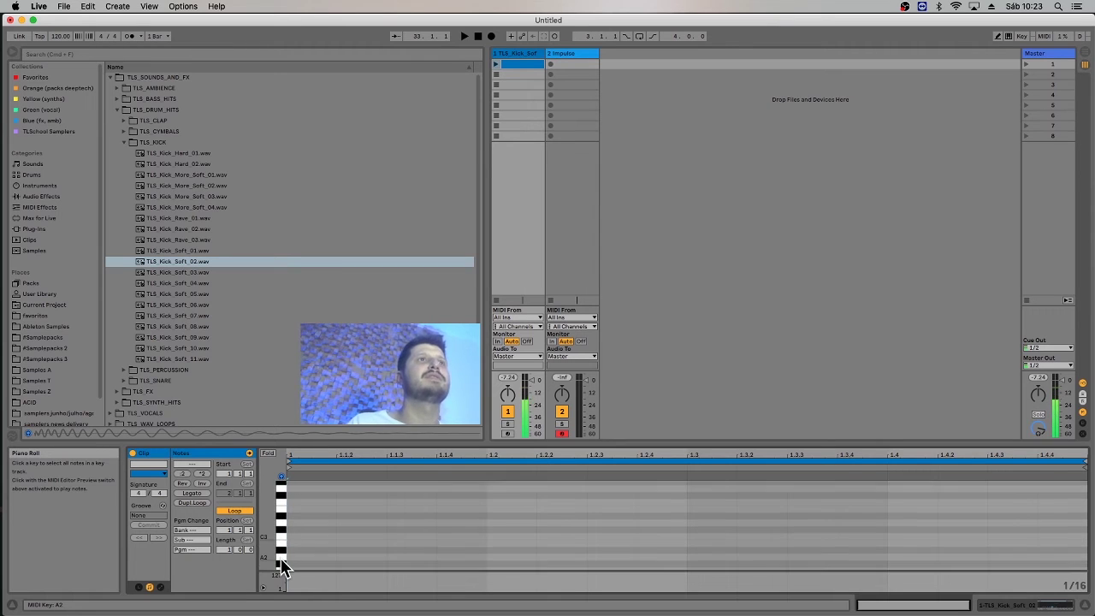
scroll(280, 562, "down", 2)
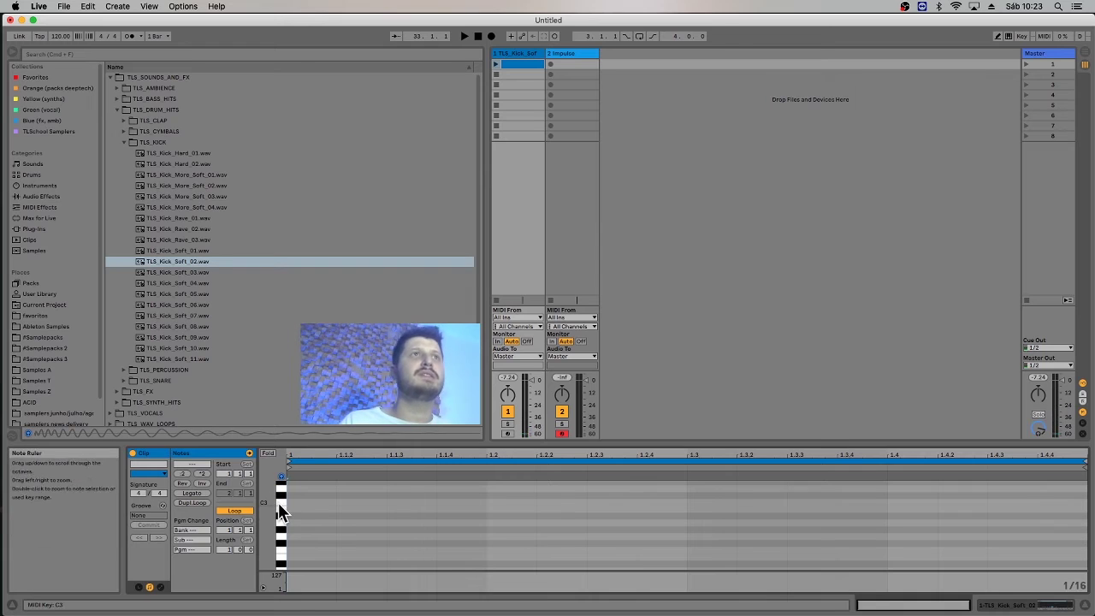
left_click(279, 503)
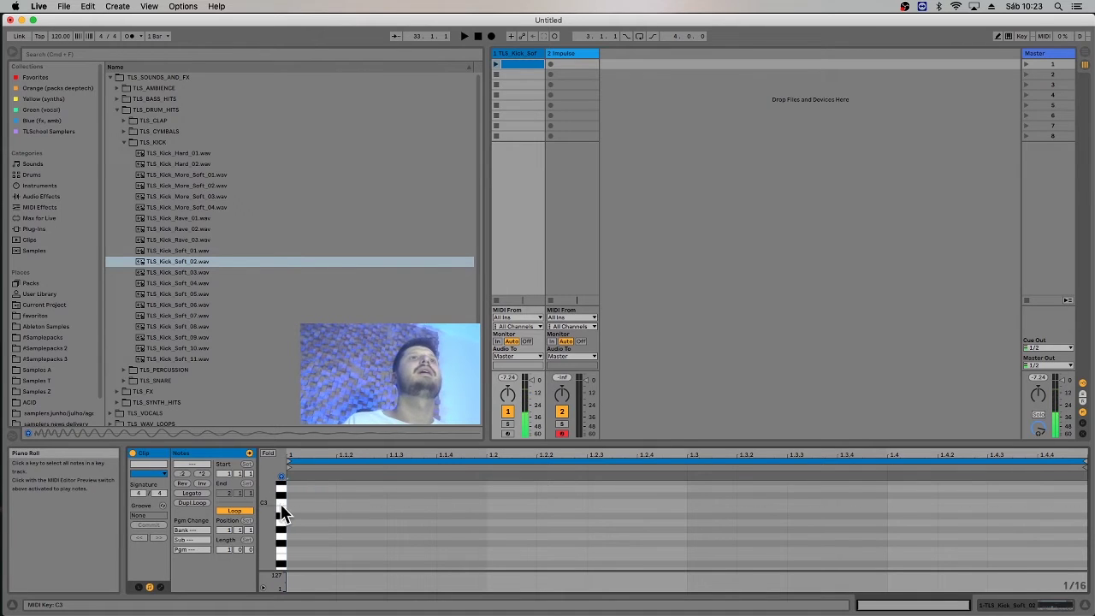
Highlight the four beats of the empty clip one after another to show how the bar is divided.
left_click_drag(298, 482, 487, 570)
left_click_drag(499, 494, 669, 586)
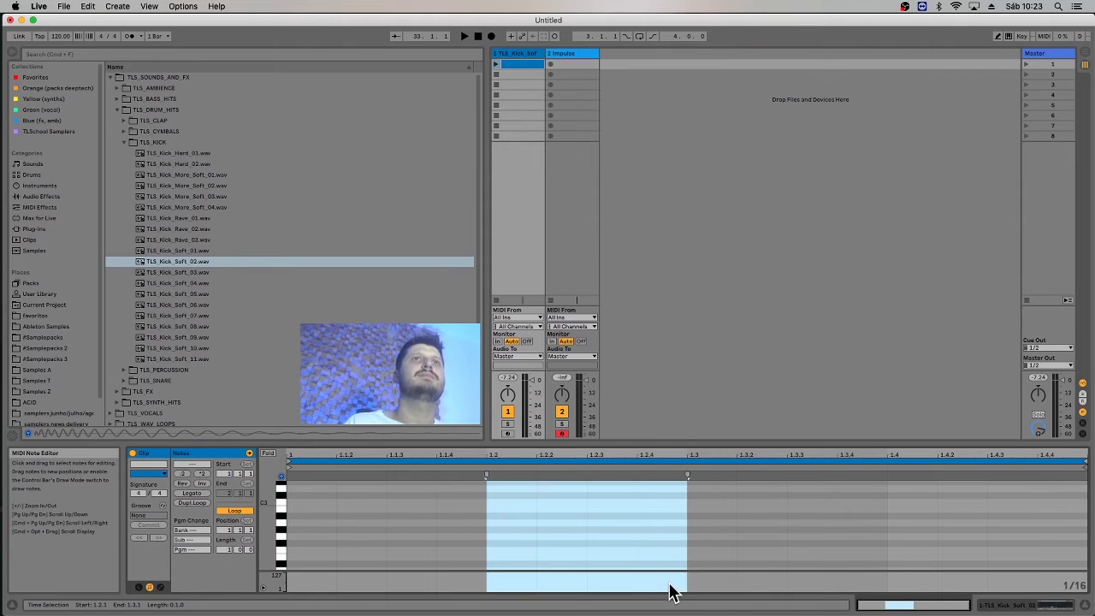
left_click_drag(699, 508, 884, 594)
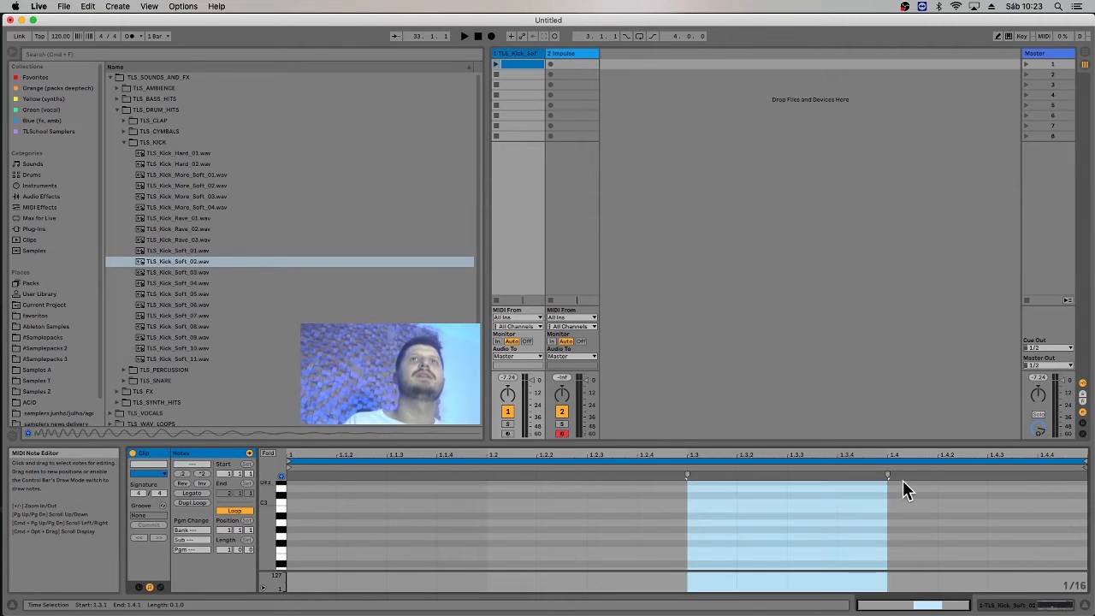
left_click(902, 490)
left_click_drag(901, 489, 1026, 614)
left_click(797, 566)
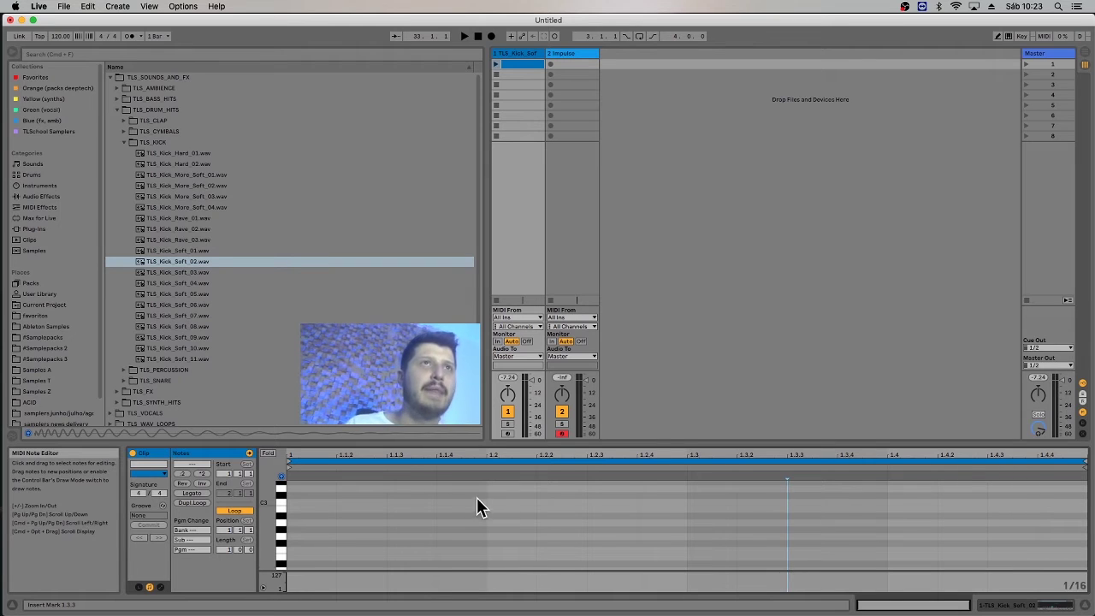
left_click_drag(479, 497, 244, 581)
left_click(488, 567)
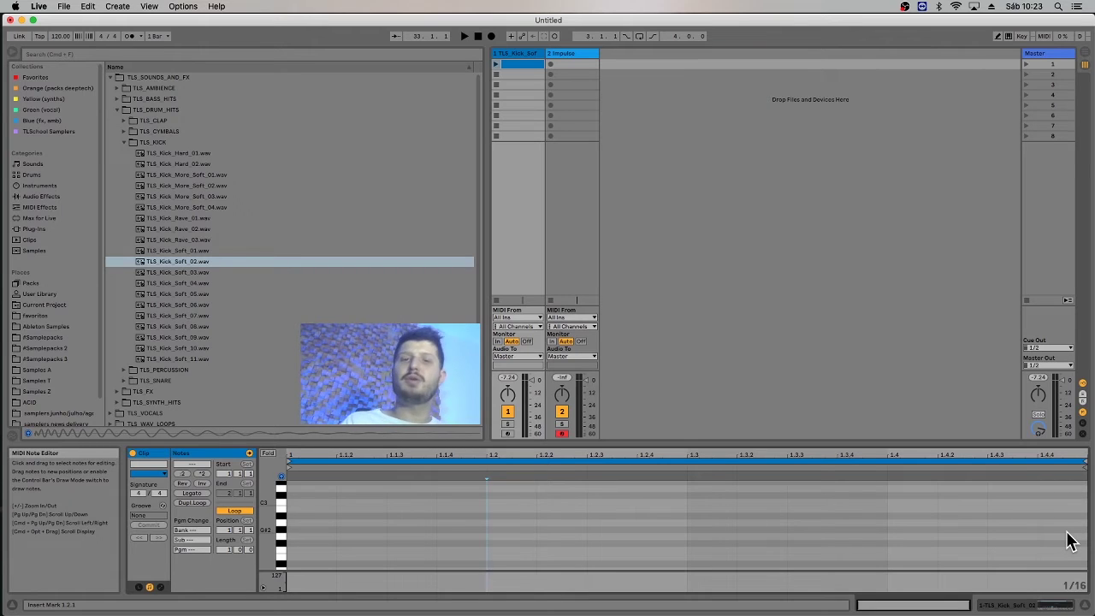
Place a 1/16 C3 note at the start of each of the four beats and launch the clip.
double_click(334, 501)
double_click(500, 502)
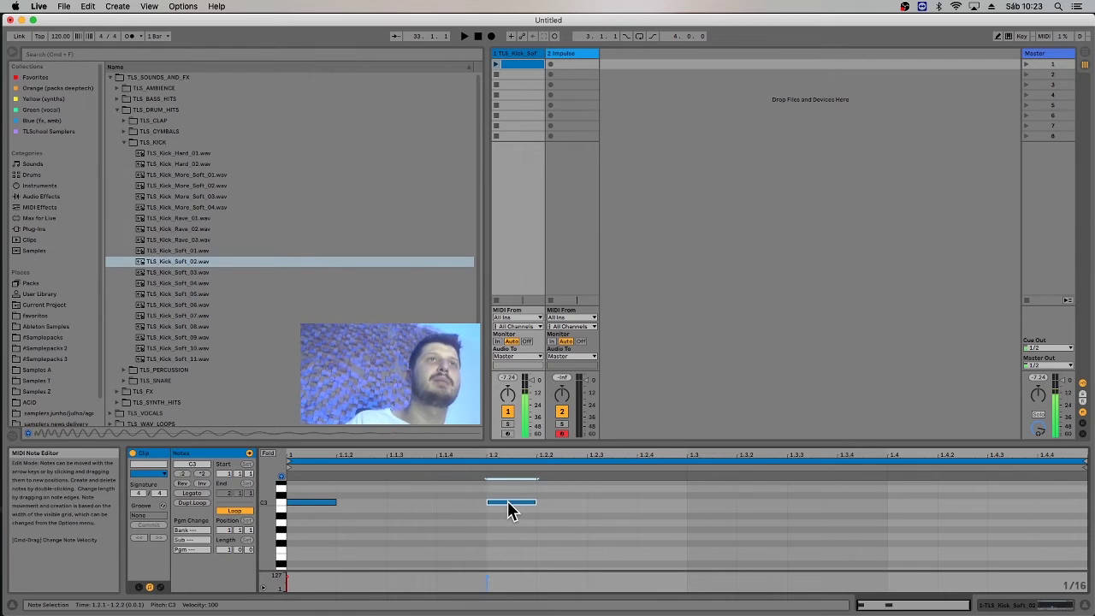
double_click(717, 504)
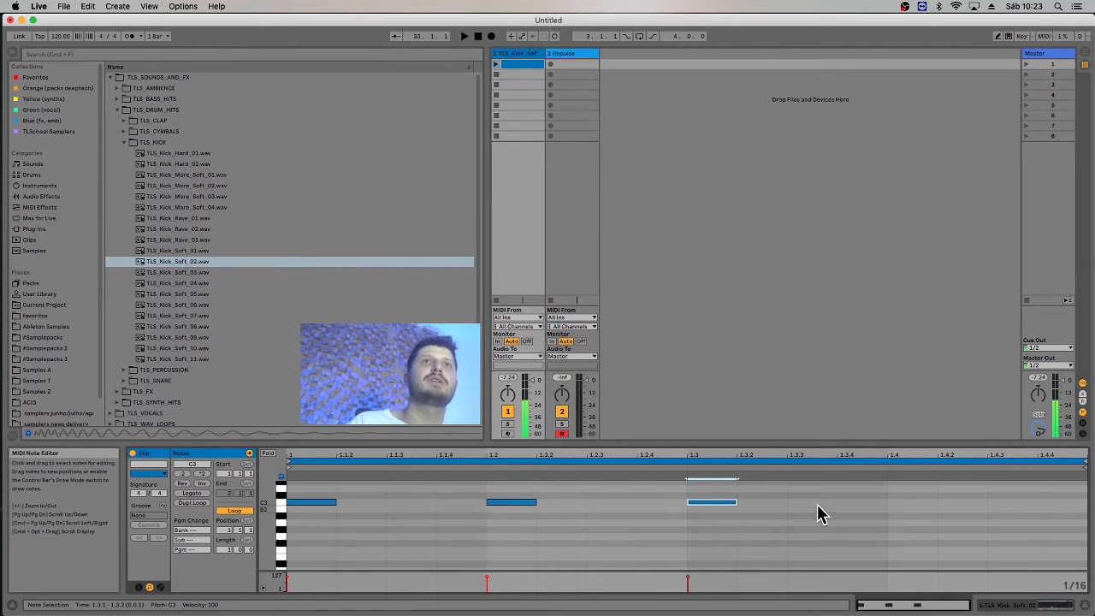
double_click(909, 502)
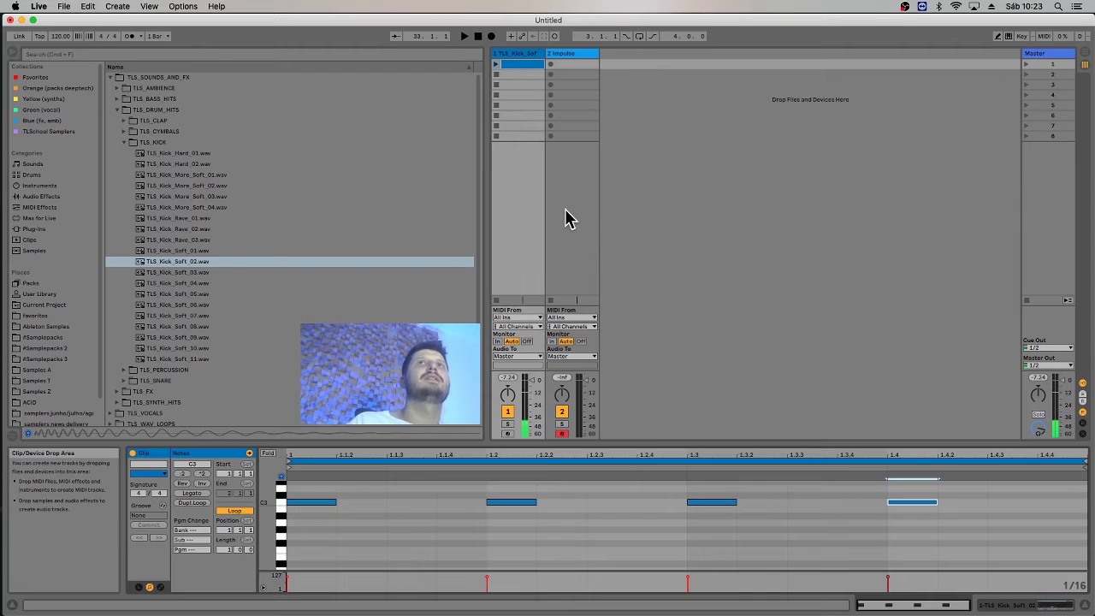
left_click(496, 65)
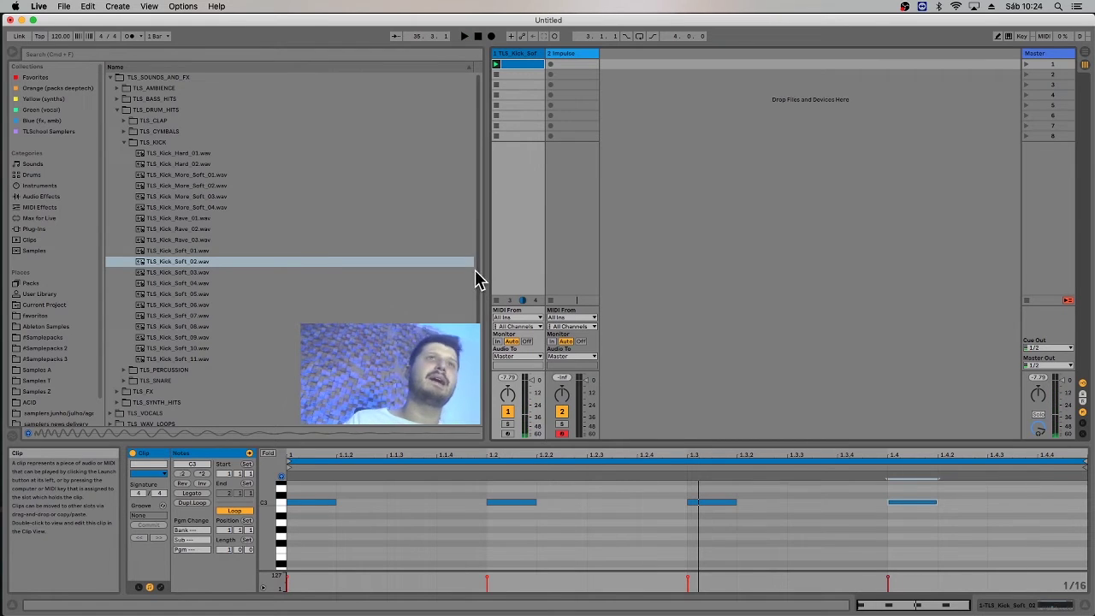
scroll(461, 299, "down", 3)
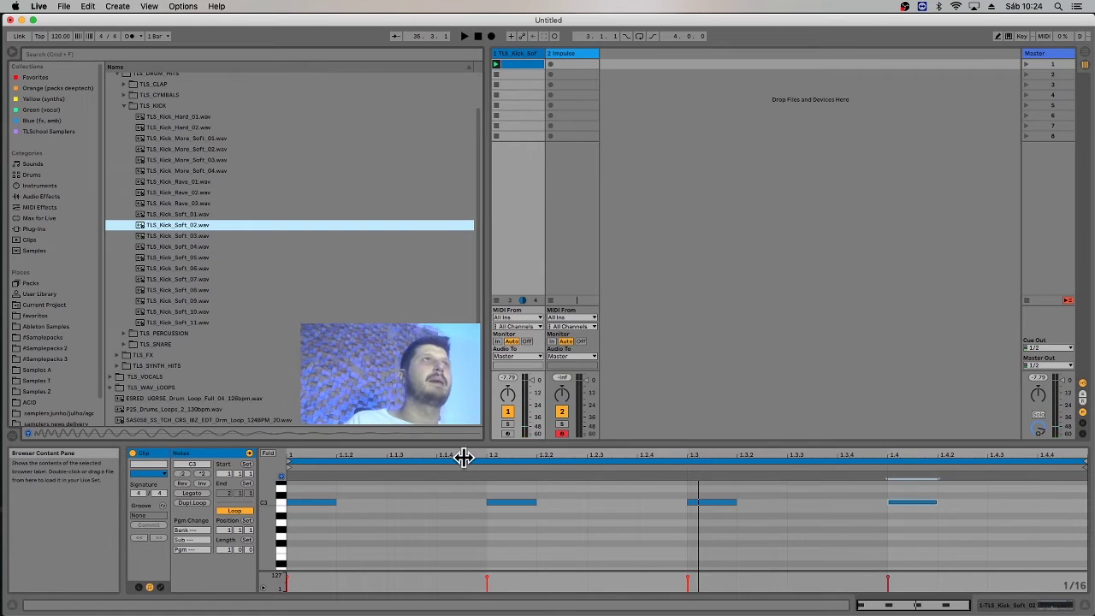
Set the project tempo to 125 BPM.
left_click(59, 37)
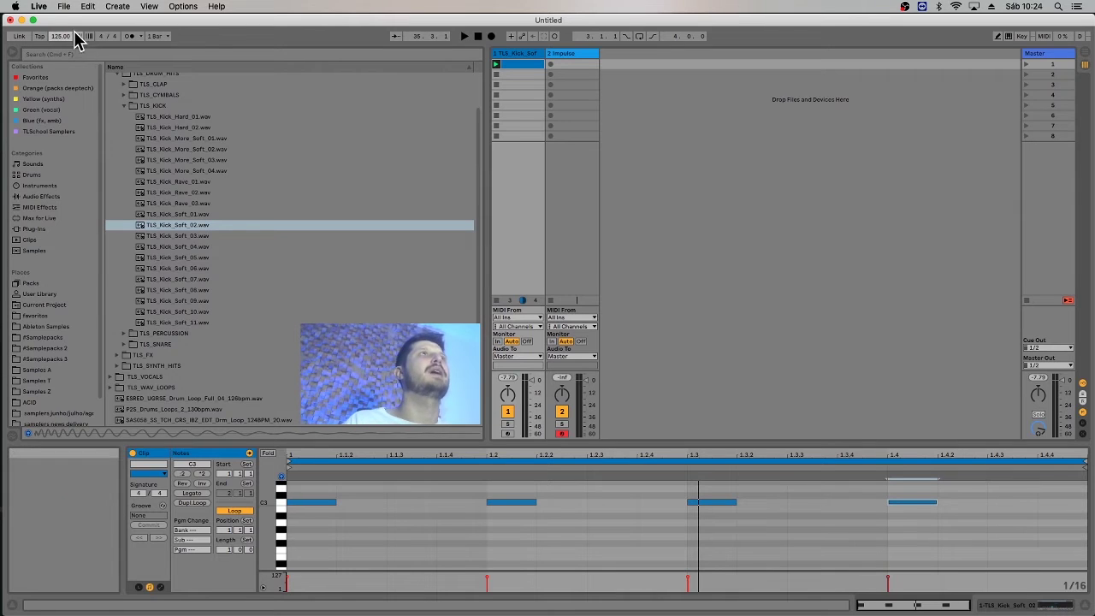
type("125")
key("Return")
Lengthen the C3 notes on beats 2, 3 and 4 to two, three and four sixteenths, and play the clip.
left_click(524, 507)
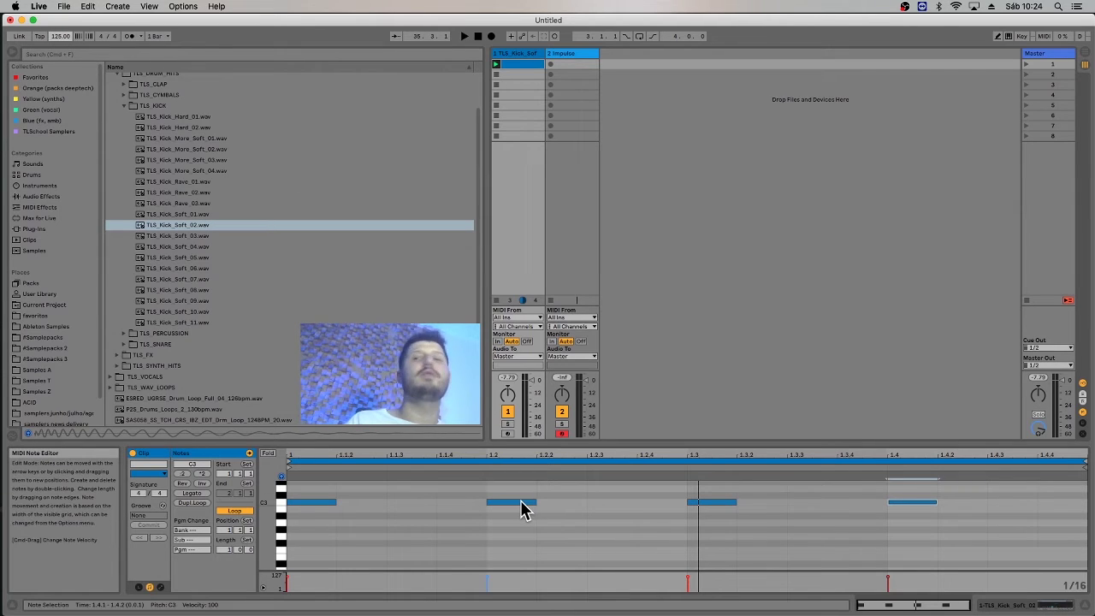
key("shift+Right")
key("super+d")
key("Right")
key("Right")
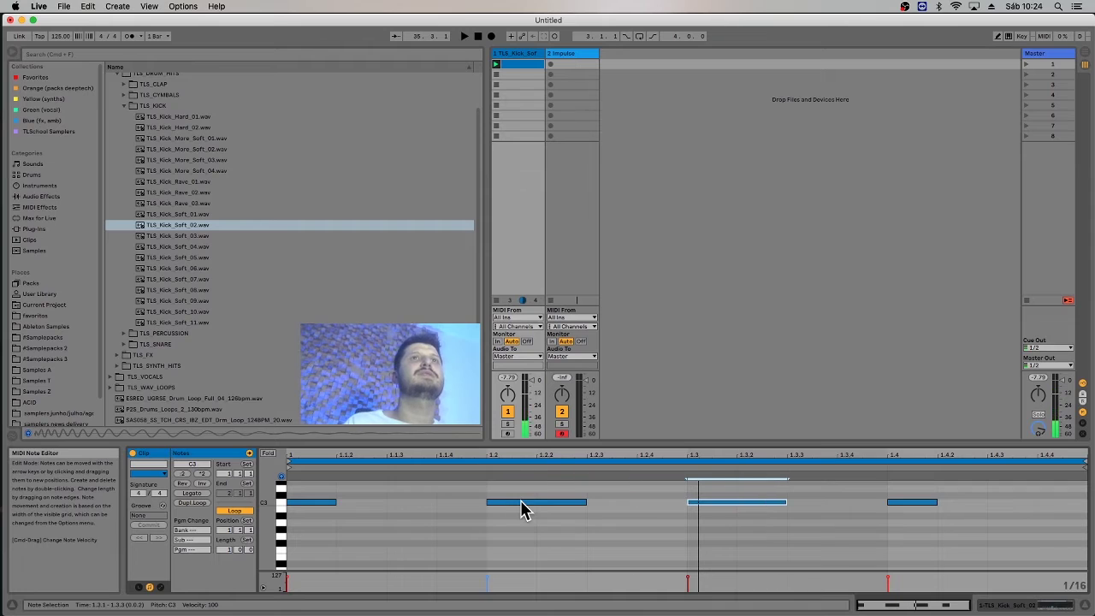
key("shift+Right")
key("super+d")
key("Right")
key("shift+Right")
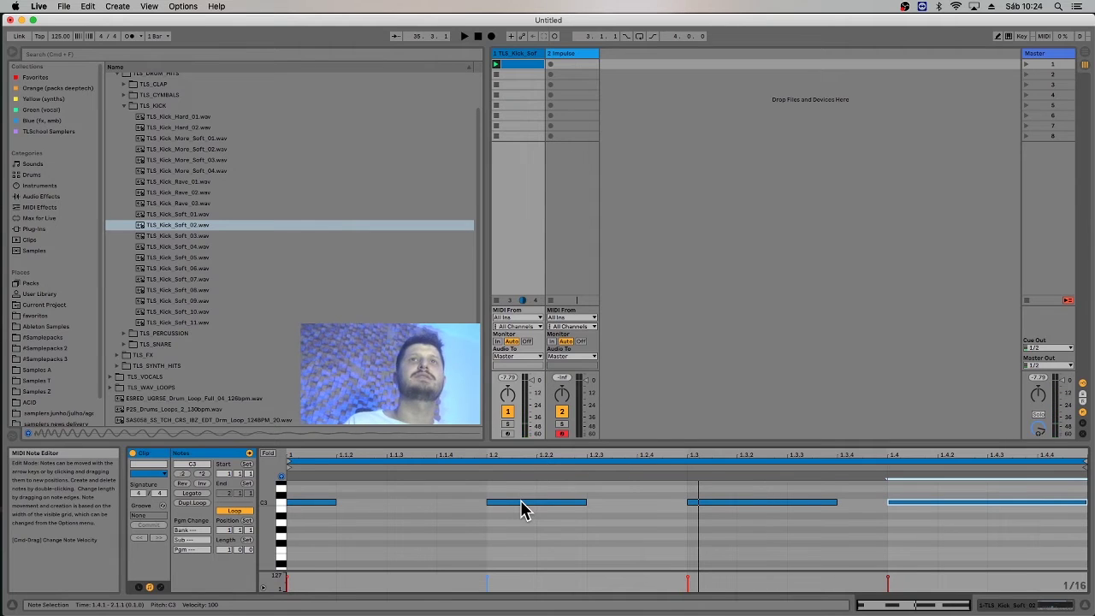
left_click(496, 65)
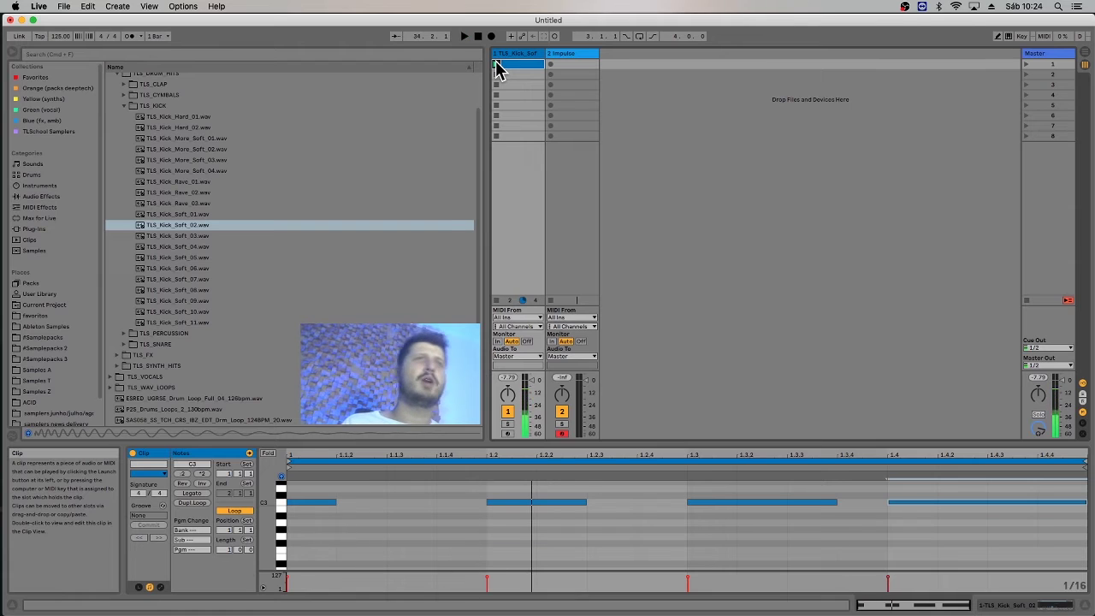
Shorten the first C3 note to 1/64 using a finer grid, and return the grid to 1/16.
left_click(313, 501)
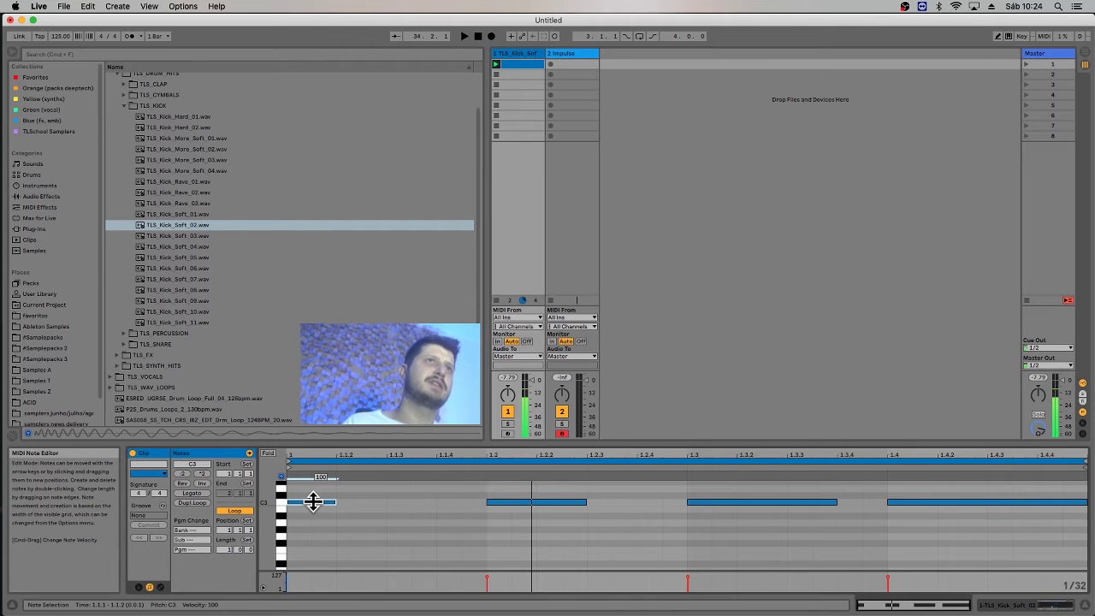
key("super+1")
left_click(339, 513)
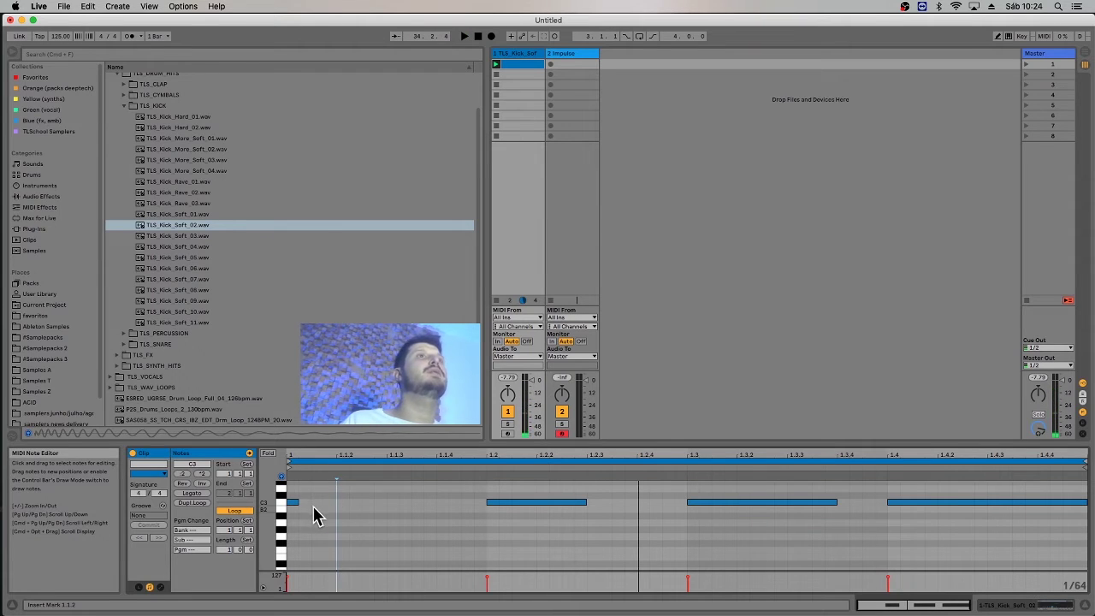
key("super+2")
key("super+2")
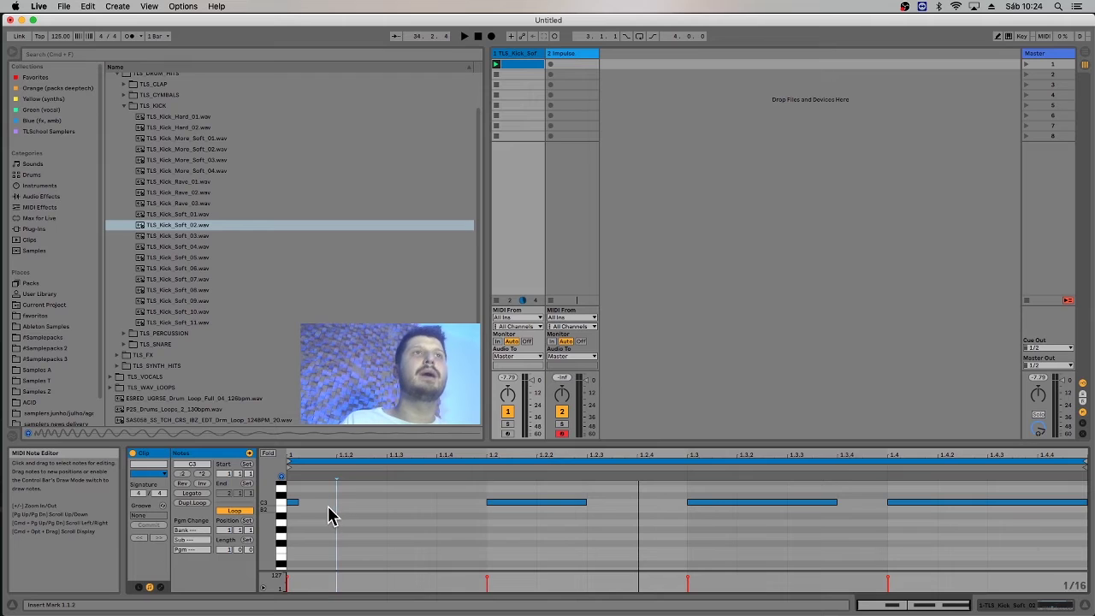
Delete the first C3 note and fill beat 1 with four consecutive 1/16 notes on A2.
mouse_move(292, 490)
left_mouse_down()
mouse_move(529, 554)
mouse_move(513, 552)
left_mouse_up()
key("BackSpace")
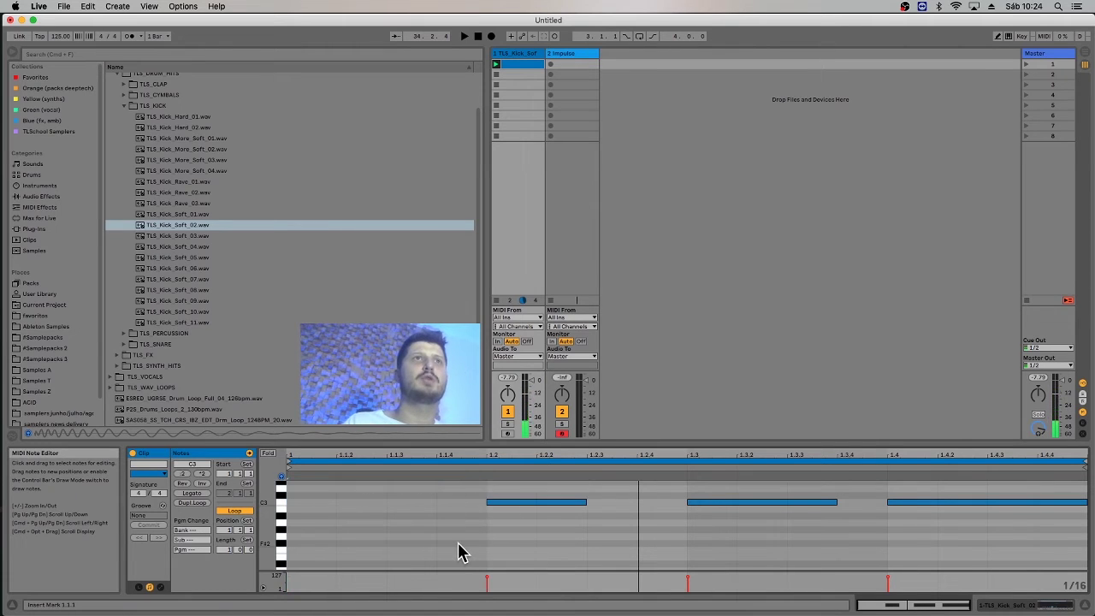
double_click(318, 523)
key("super+d")
key("super+d")
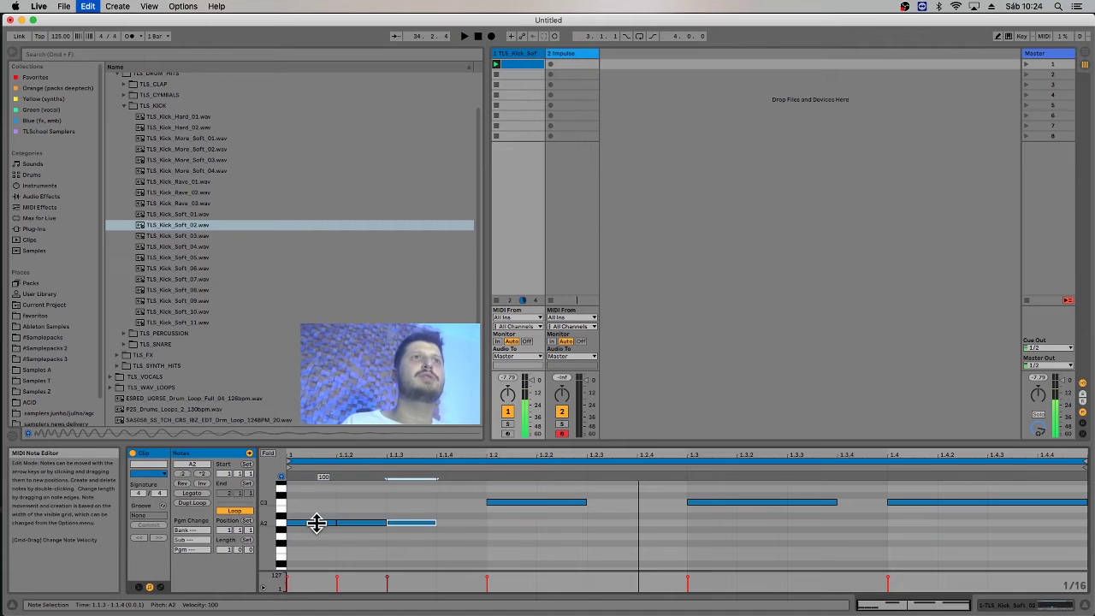
key("super+d")
Switch the grid to 1/32 and fill beat 1 with eight consecutive 1/32 notes on G#2.
key("super+1")
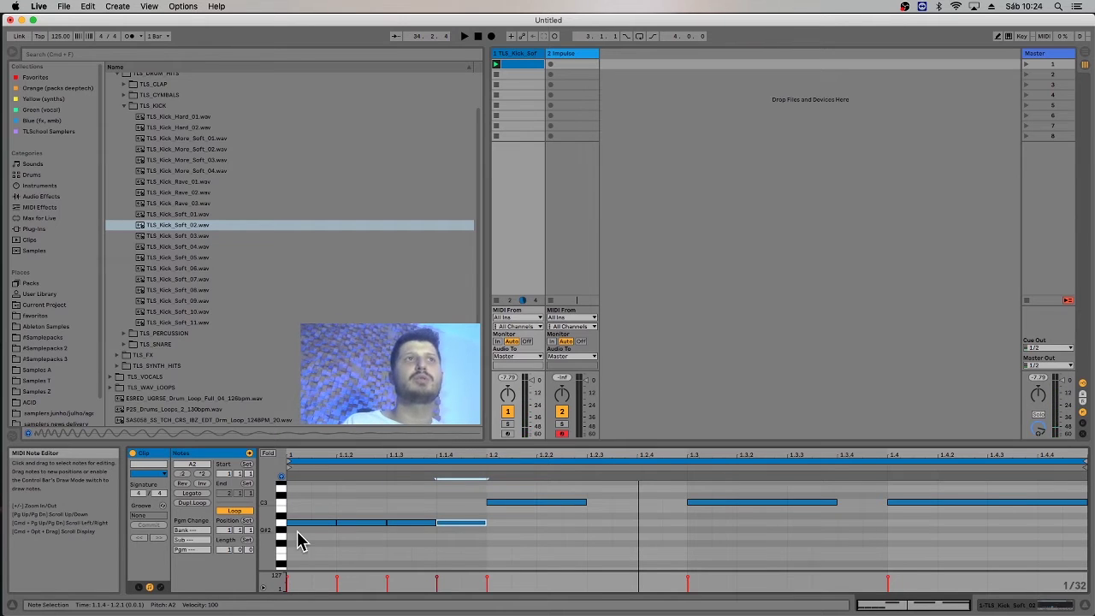
double_click(300, 530)
key("super+d")
key("super+d")
key("super+d")
key("super+d")
key("super+d")
key("super+d")
key("super+d")
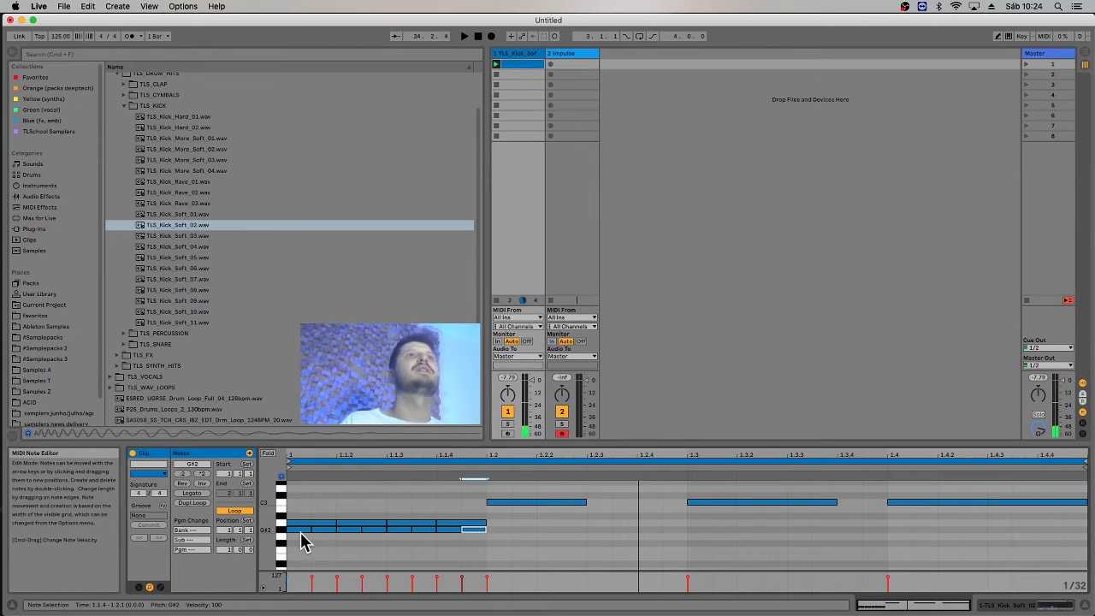
Switch the grid to 1/64 and fill beat 1 with consecutive 1/64 notes on G2.
key("super+1")
left_click(295, 547)
double_click(293, 536)
key("super+d")
key("super+d")
key("super+d")
key("super+d")
key("super+d")
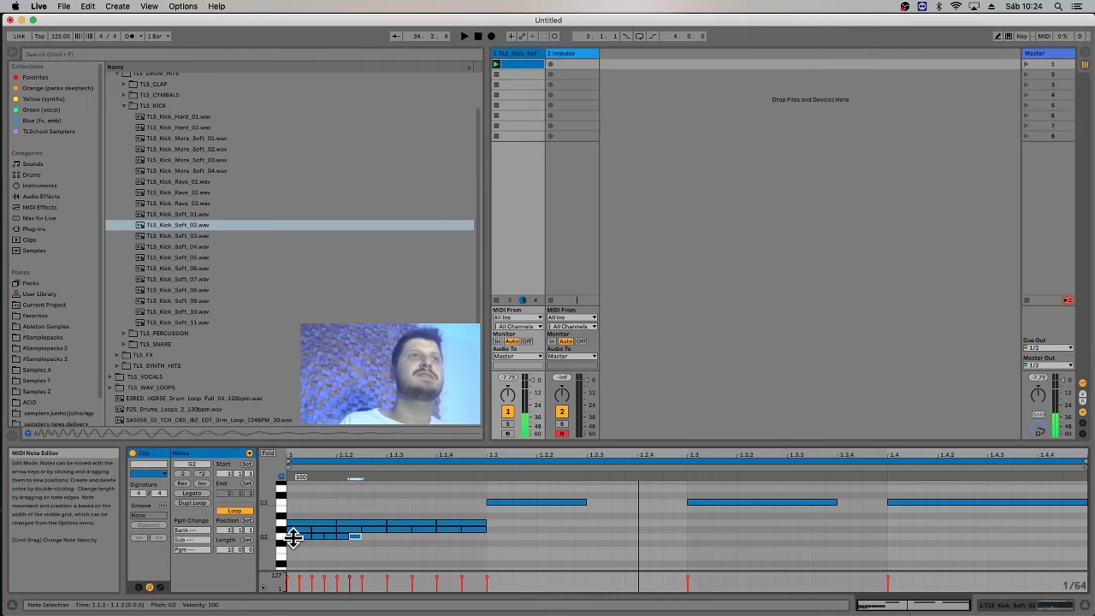
key("super+d")
key("super+d")
key("super+d")
key("super+d")
key("super+d")
key("super+d")
key("super+d")
key("super+d")
key("super+d")
key("super+d")
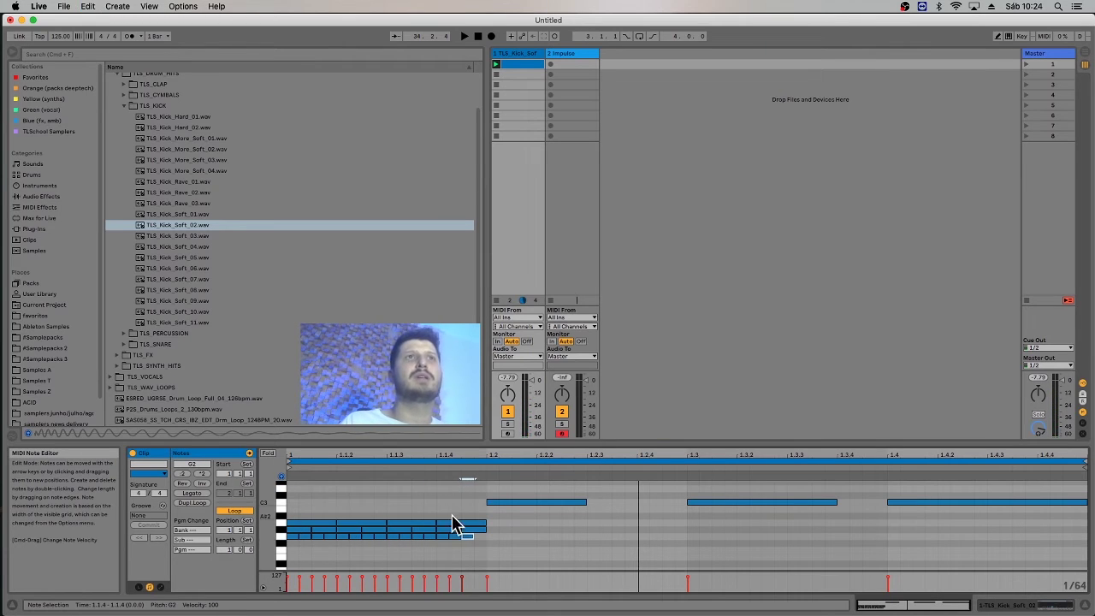
Delete the A2, G#2 and G2 notes in beat 1 and return the grid to 1/16.
left_click_drag(482, 511, 269, 551)
key("Delete")
left_click(374, 537)
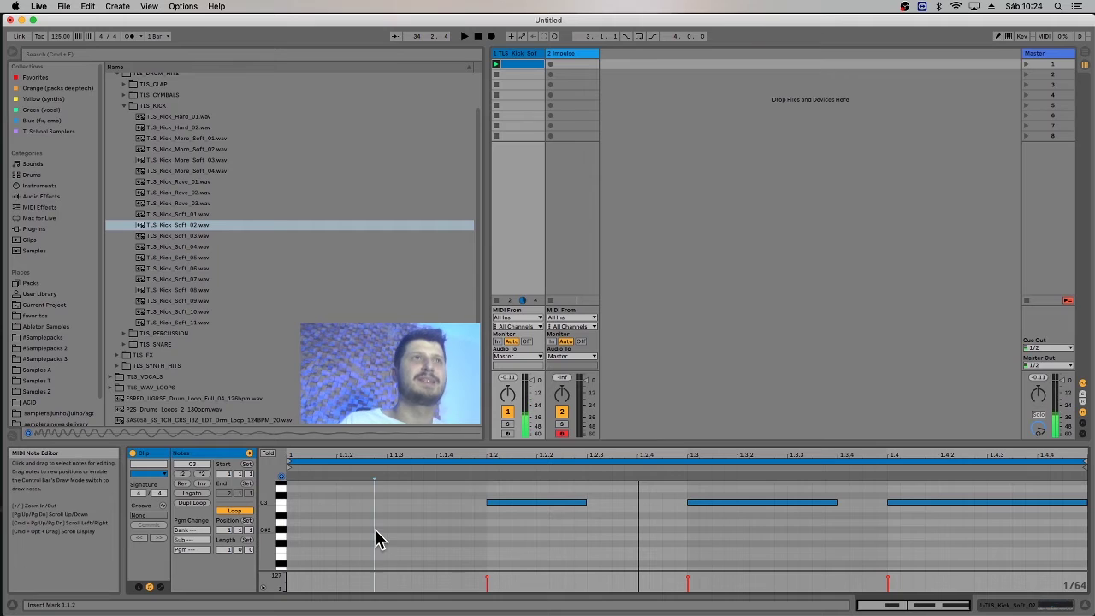
key("super+2")
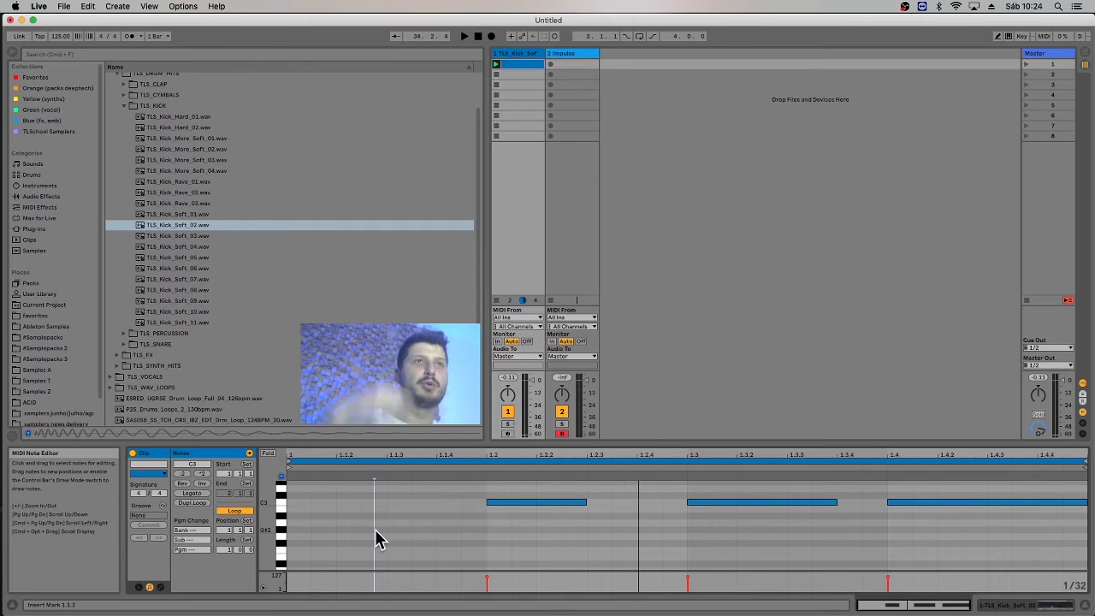
key("super+2")
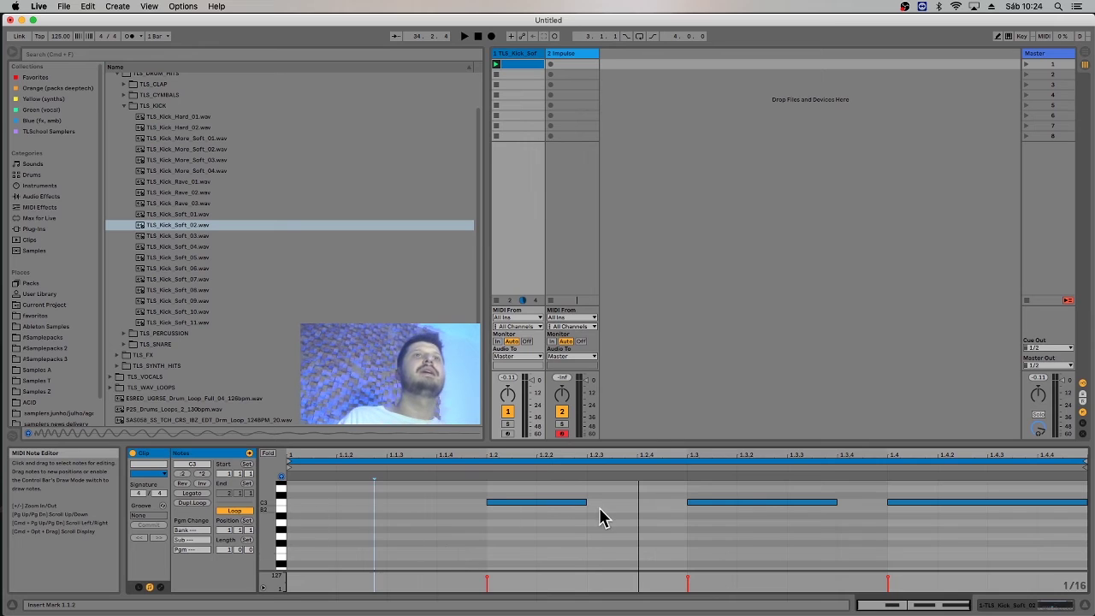
Place a 1/16 C3 note at the start of beat 1, and clear all notes from the clip.
double_click(299, 502)
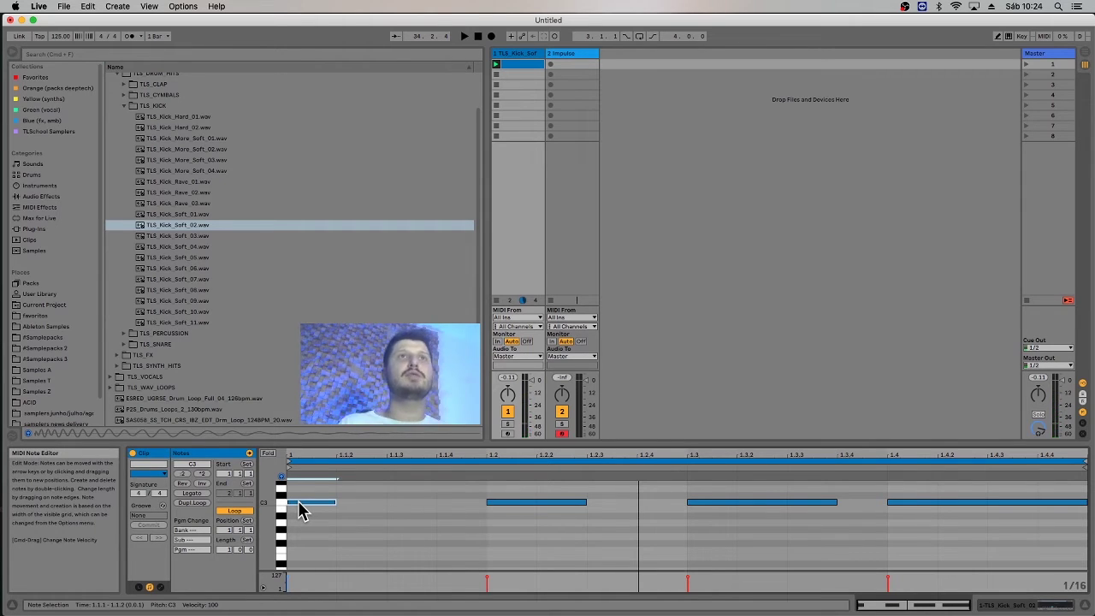
left_click(332, 513)
key("super+a")
key("Delete")
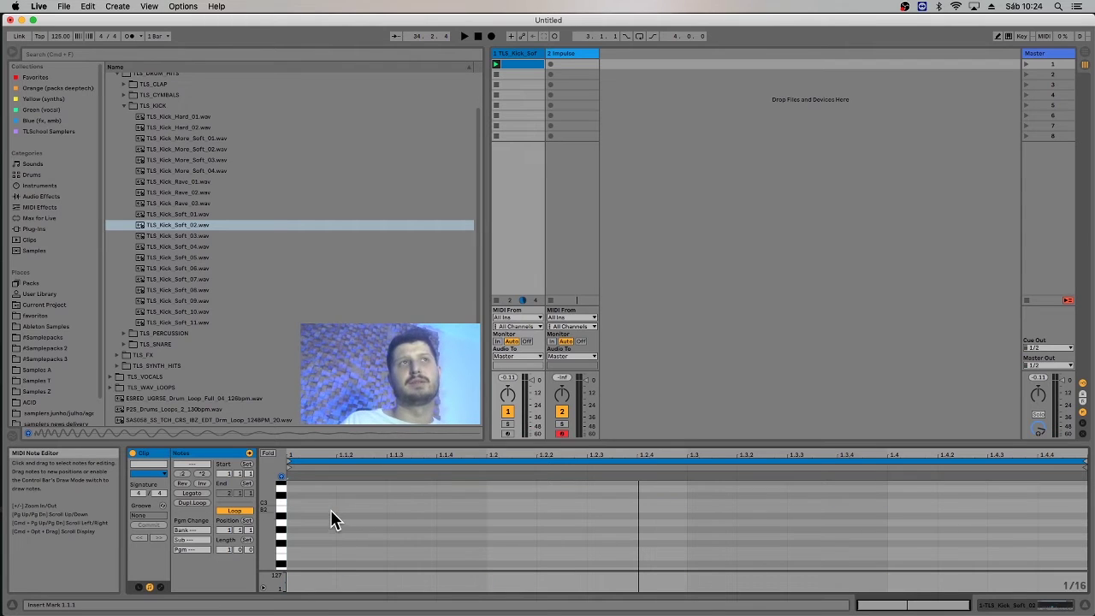
Place a 1/16 C3 note at the clip start, lengthen it stepwise to six sixteenths, and shorten it back to 1/16.
double_click(308, 501)
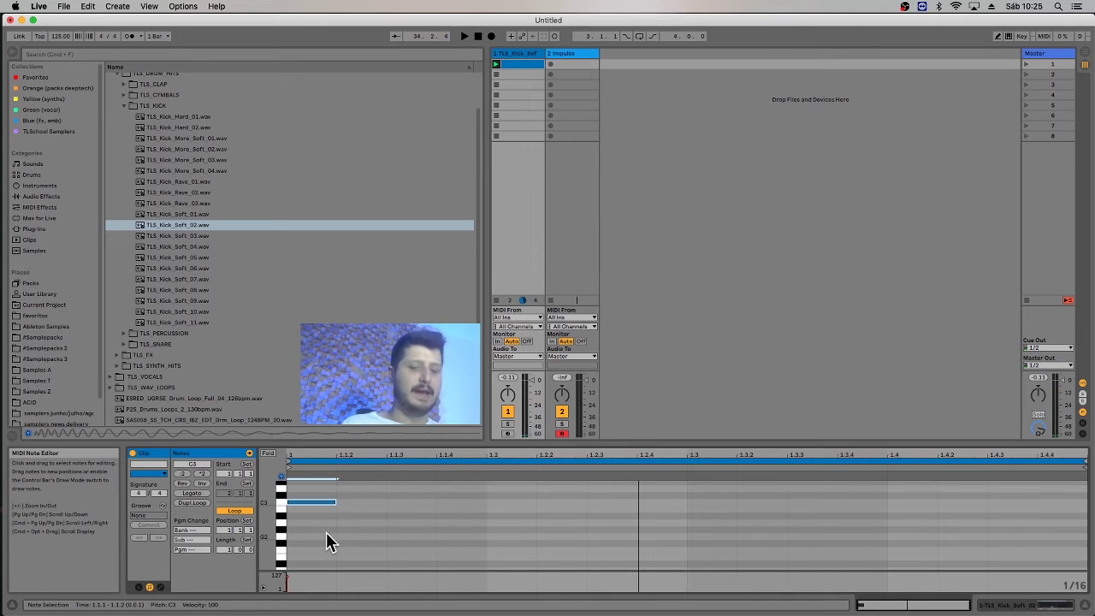
key("shift+Right")
key("shift+Right")
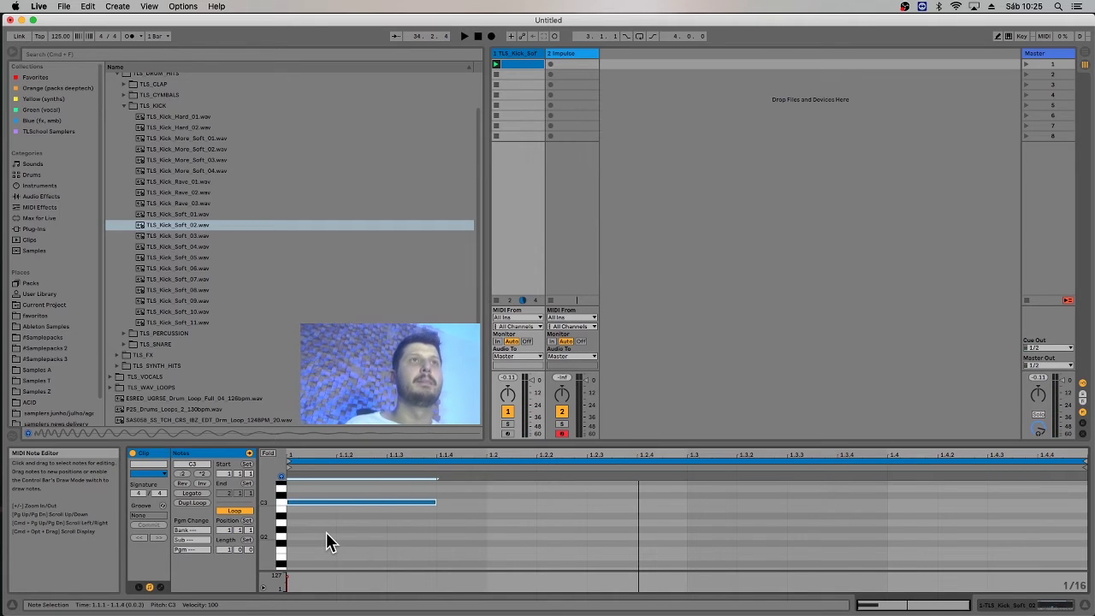
key("shift+Right")
key("shift+Right")
key("shift+Right")
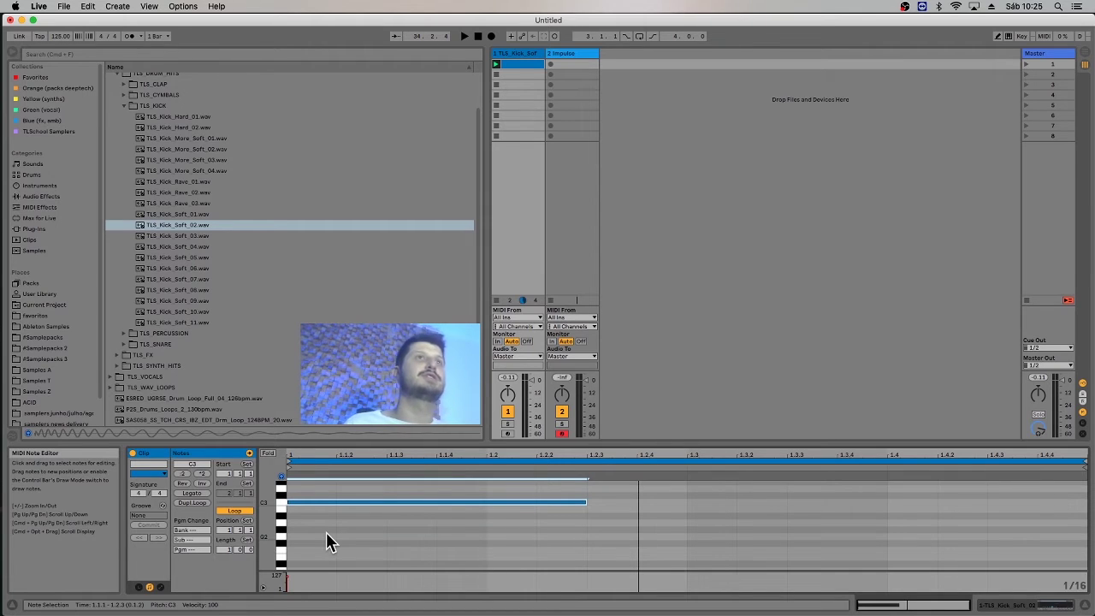
key("shift+Left")
key("shift+Left")
key("shift+Left")
key("shift+Left")
key("shift+Left")
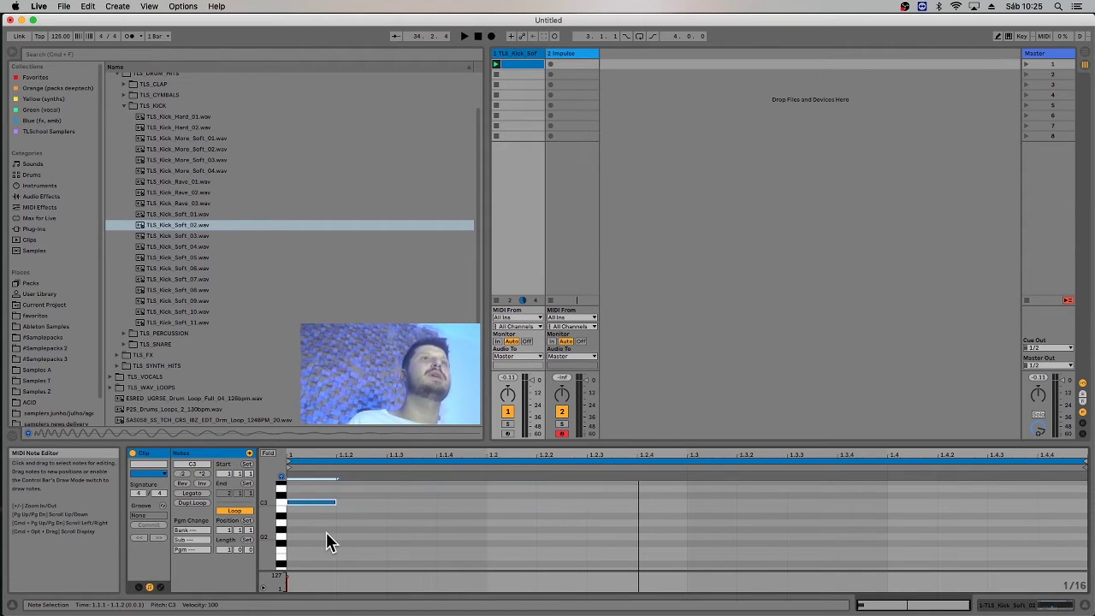
Delete the C3 note and fill beat 1 with four consecutive 1/16 C3 notes.
double_click(310, 502)
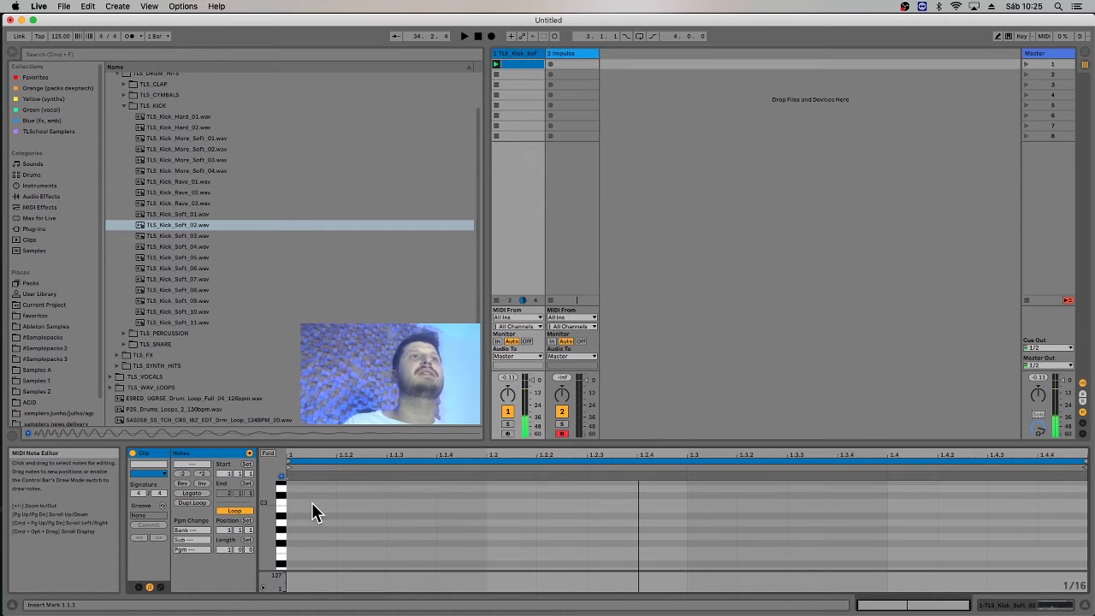
left_click_drag(312, 504, 461, 505)
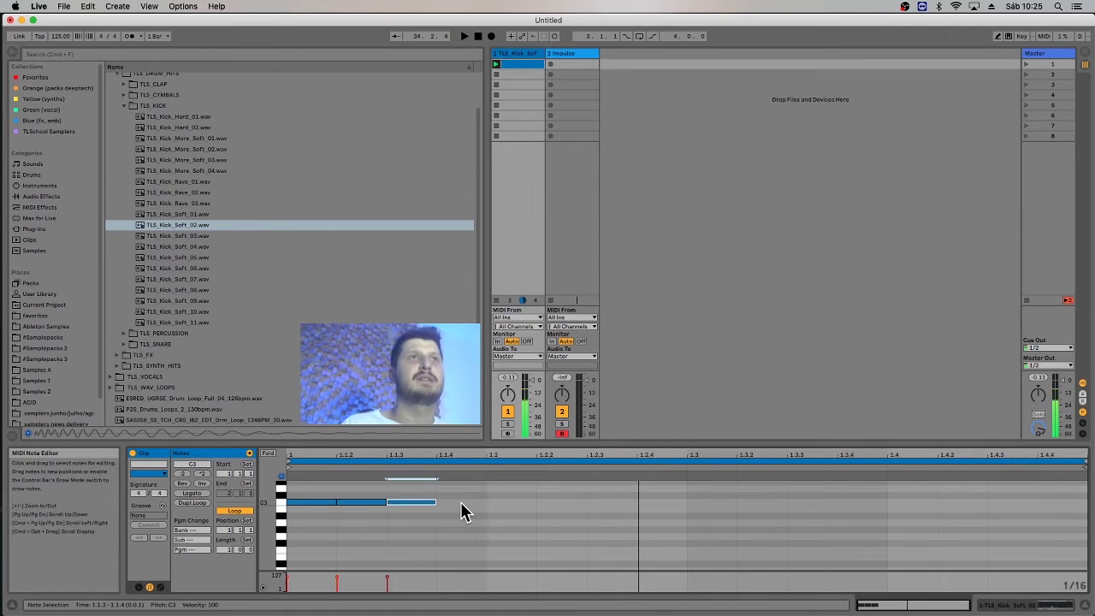
double_click(464, 503)
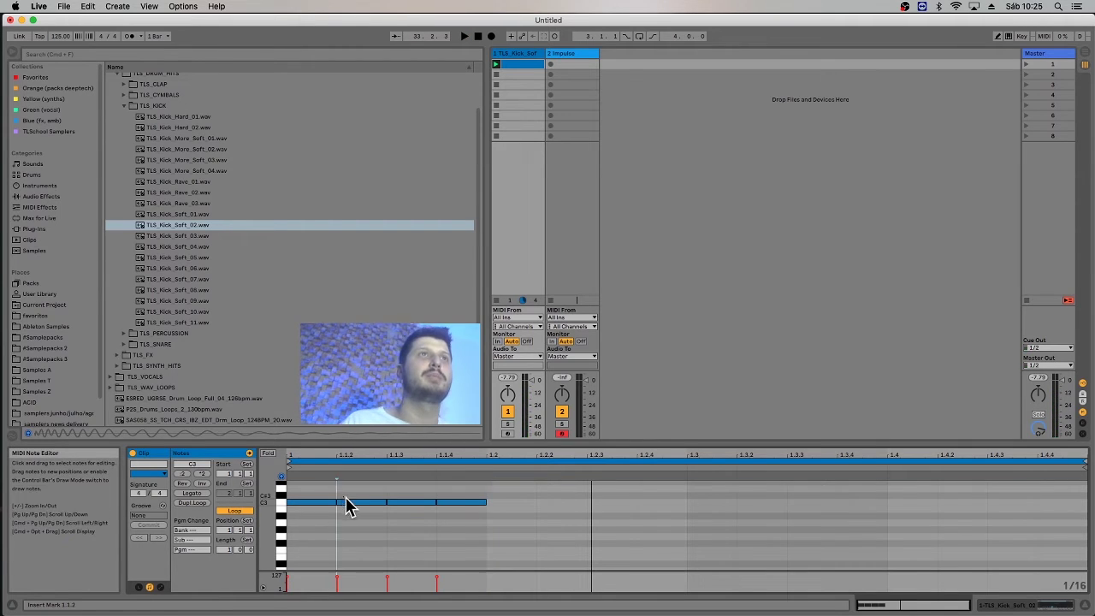
Delete the last three C3 notes, try stretching the remaining one across beat 1 with brief playback, and delete it.
left_click_drag(347, 501, 453, 525)
key("Delete")
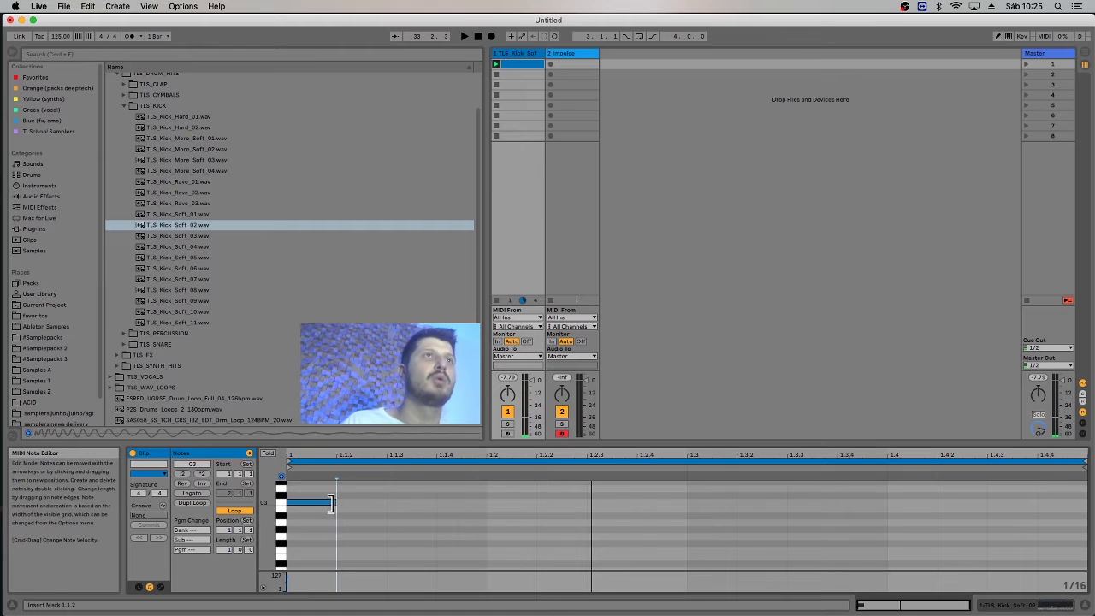
left_click_drag(332, 503, 475, 513)
key("space")
key("space")
key("Delete")
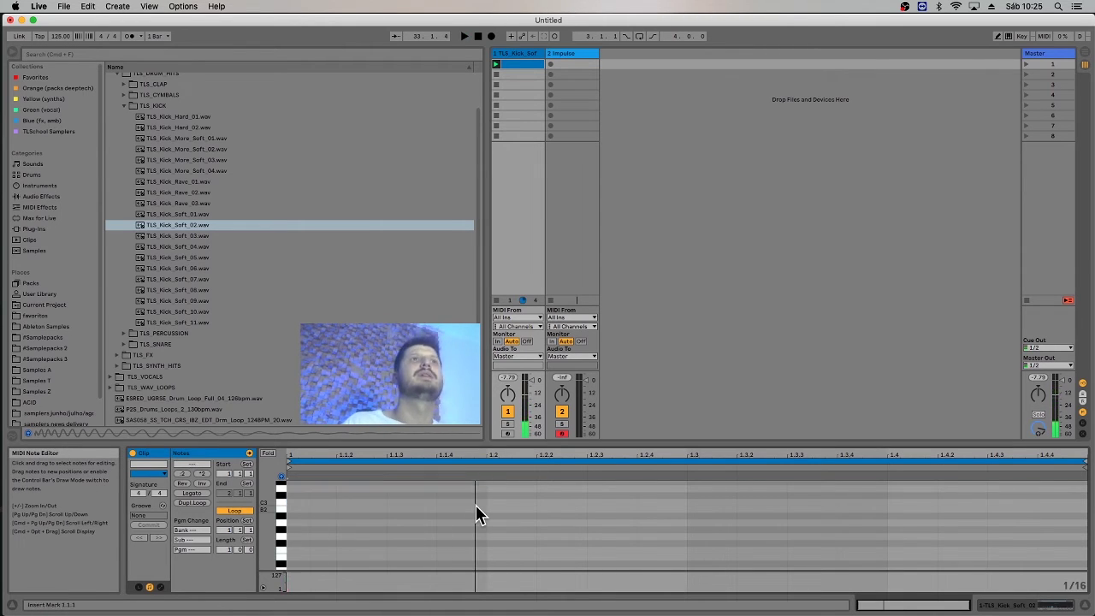
Place a C3 note at the start of the clip and lengthen it to four sixteenths, one full beat.
double_click(297, 501)
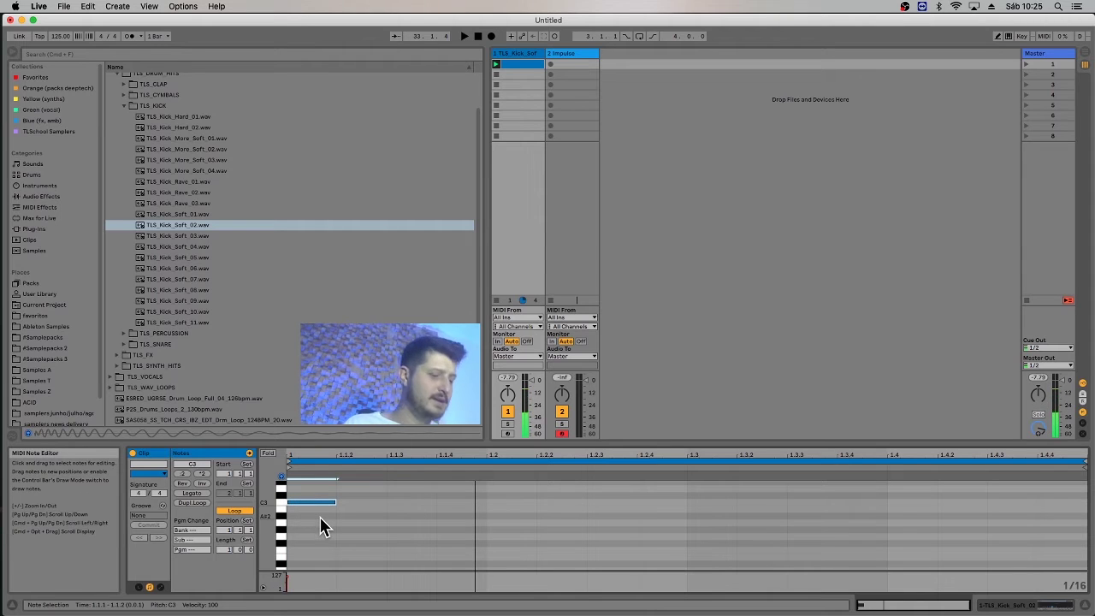
key("shift+Right")
key("shift+Right")
key("shift+Right")
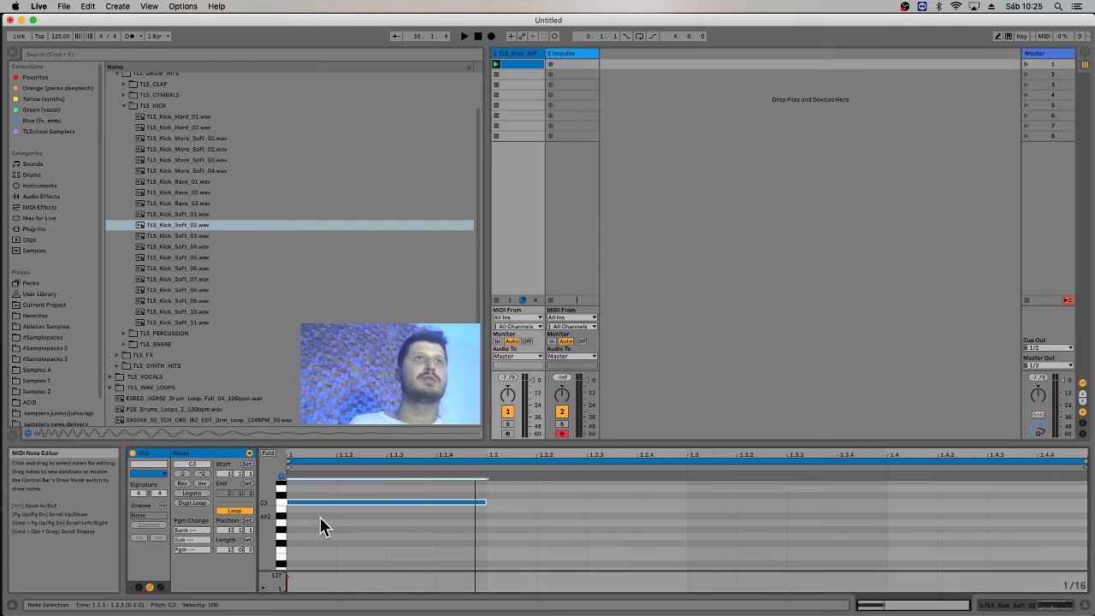
Duplicate the one-beat C3 note onto beats 2, 3 and 4, and launch the clip.
key("super+d")
key("super+d")
key("super+d")
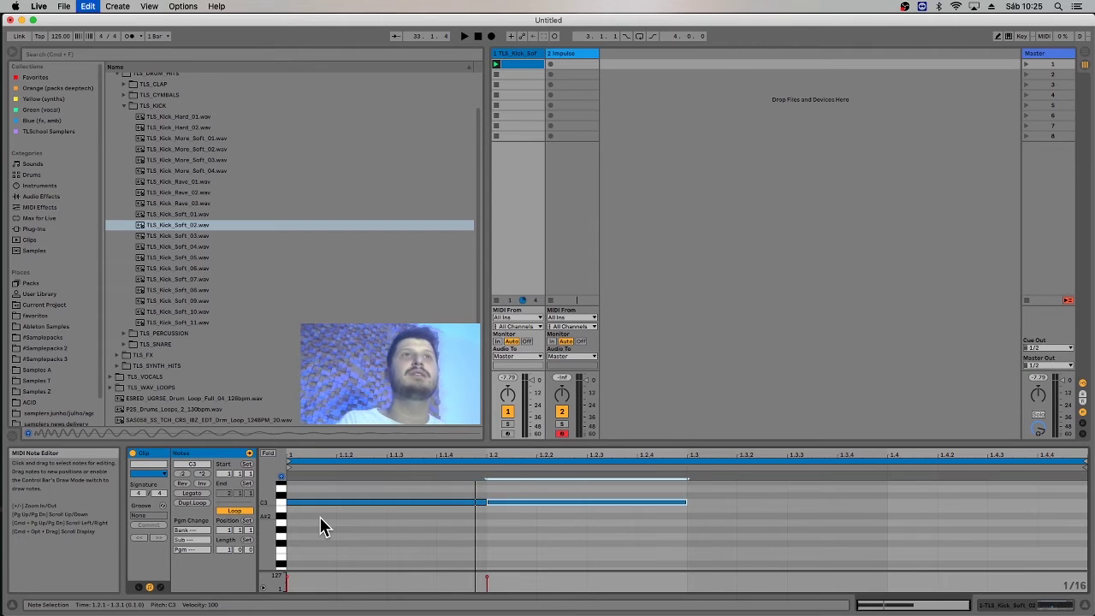
left_click(496, 65)
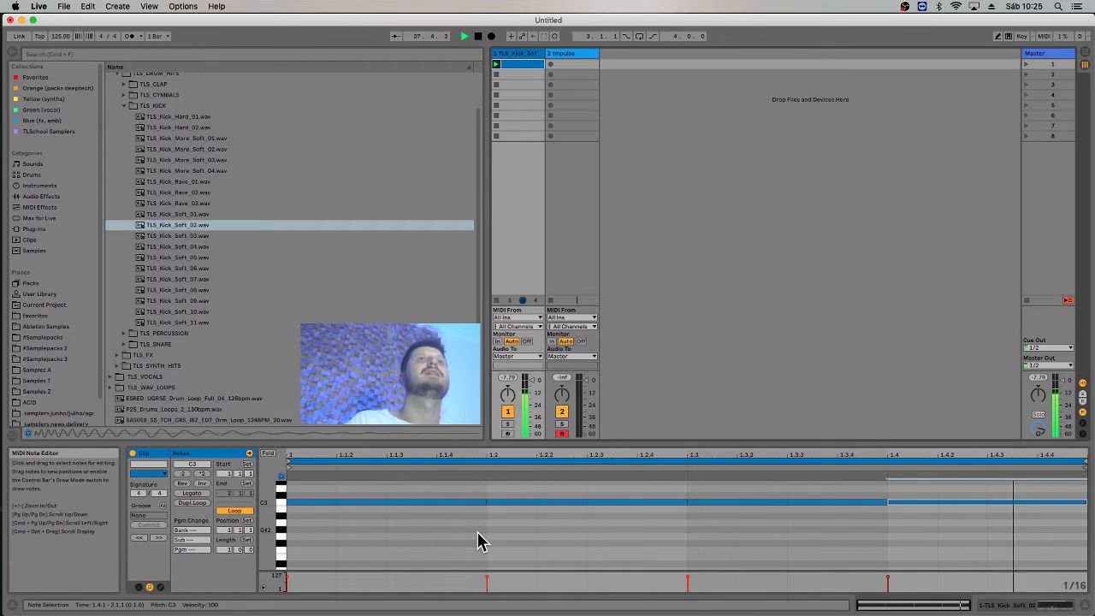
Add a 1/16 F3 note at the end of beat 1 and a two-sixteenth D#3 note at the end of beat 2, and play the clip.
scroll(479, 541, "up", 1)
scroll(479, 541, "up", 2)
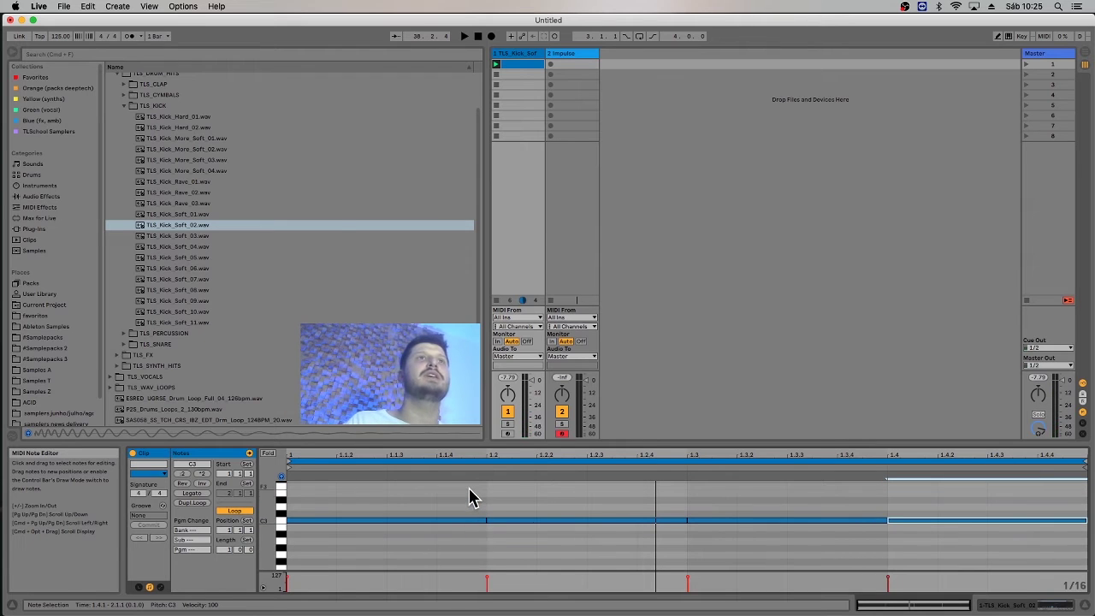
double_click(470, 488)
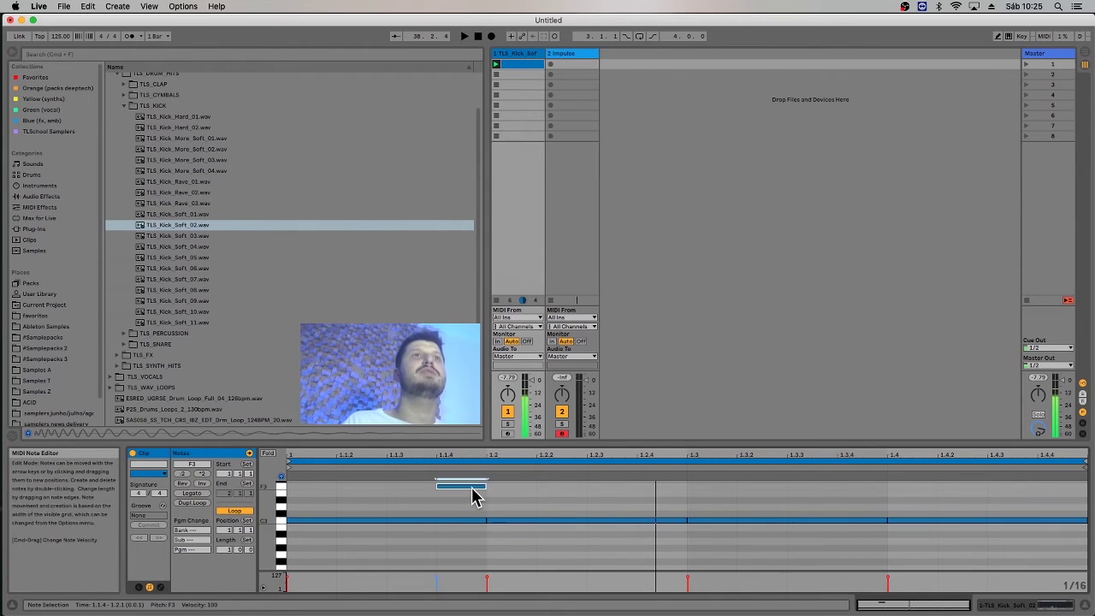
double_click(625, 500)
key("space")
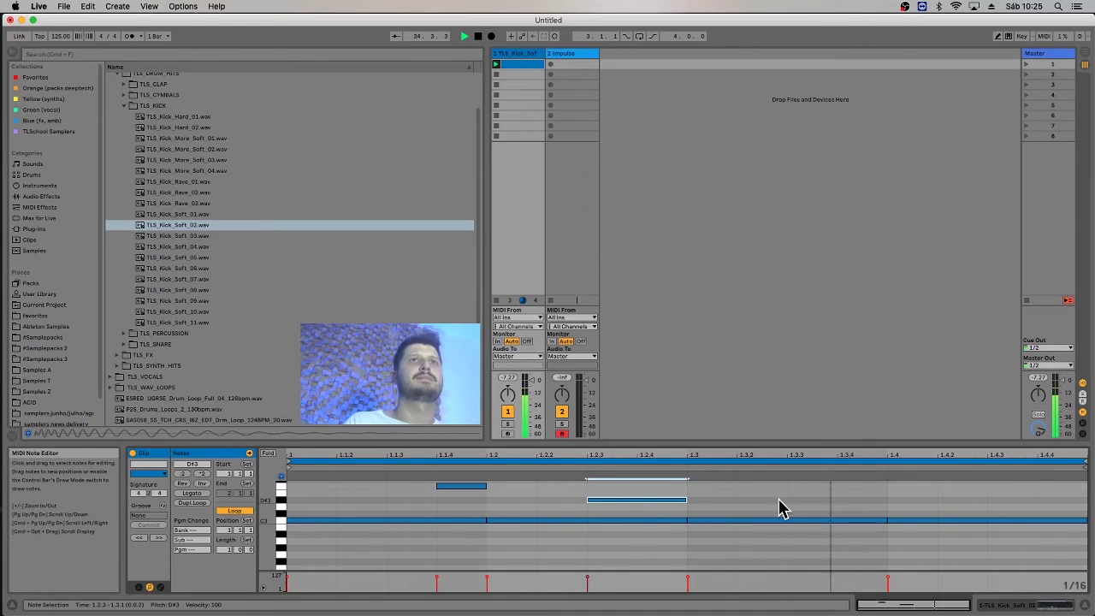
key("space")
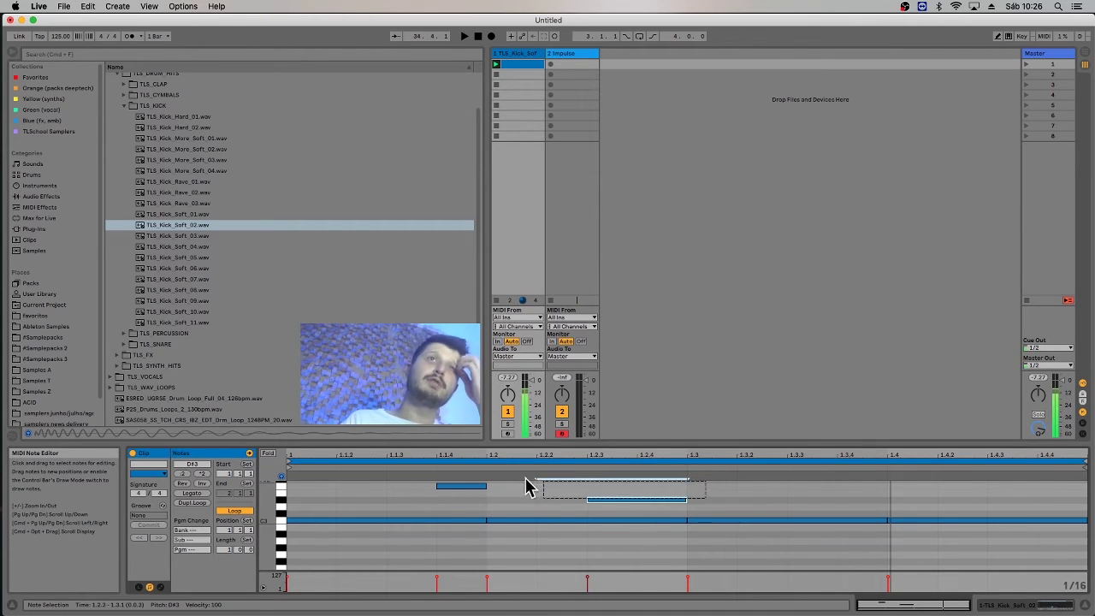
Delete the F3 and D#3 notes, keeping only the four C3 notes.
left_click(481, 485, "shift")
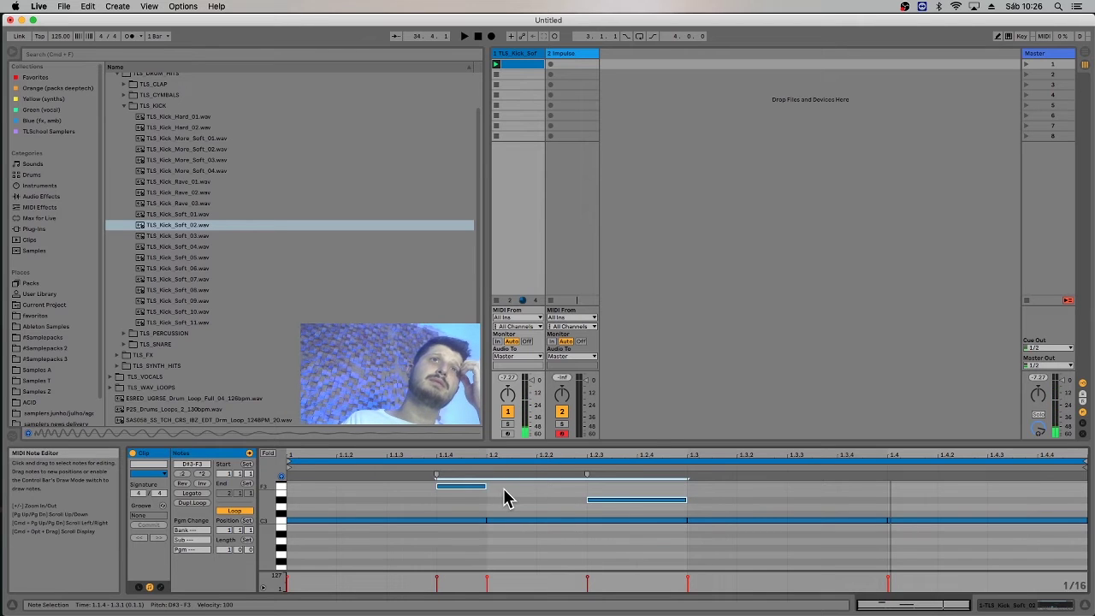
left_click_drag(744, 505, 418, 479)
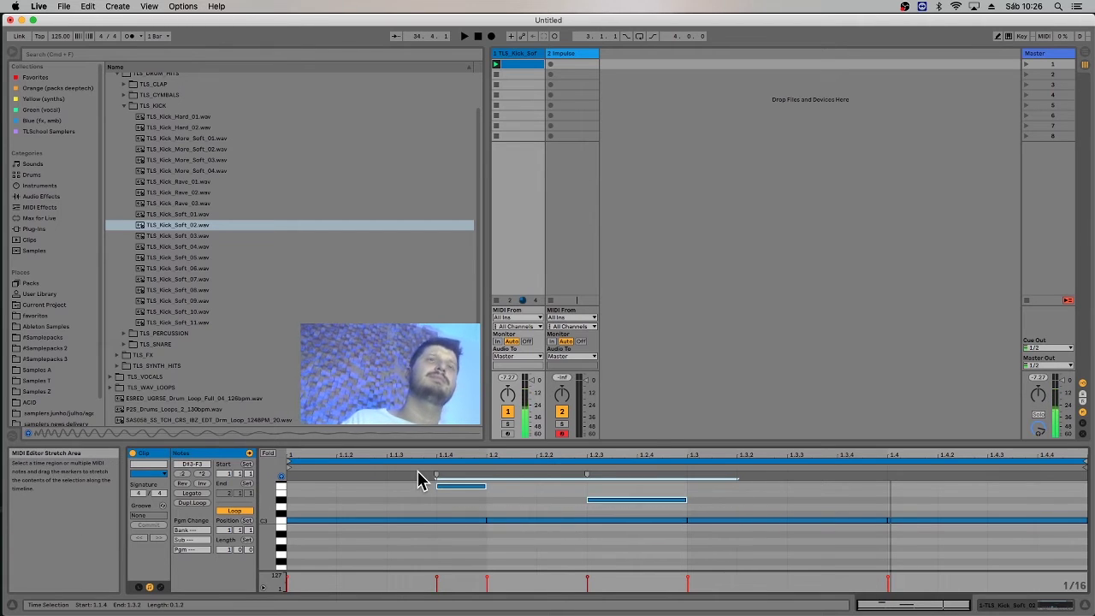
key("Delete")
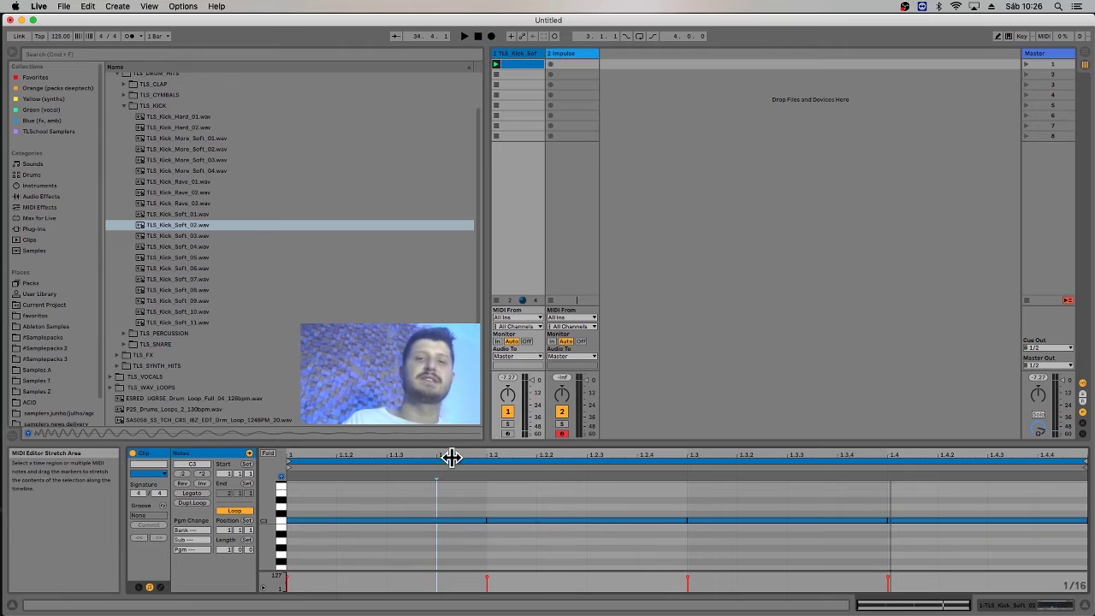
left_click_drag(458, 491, 928, 601)
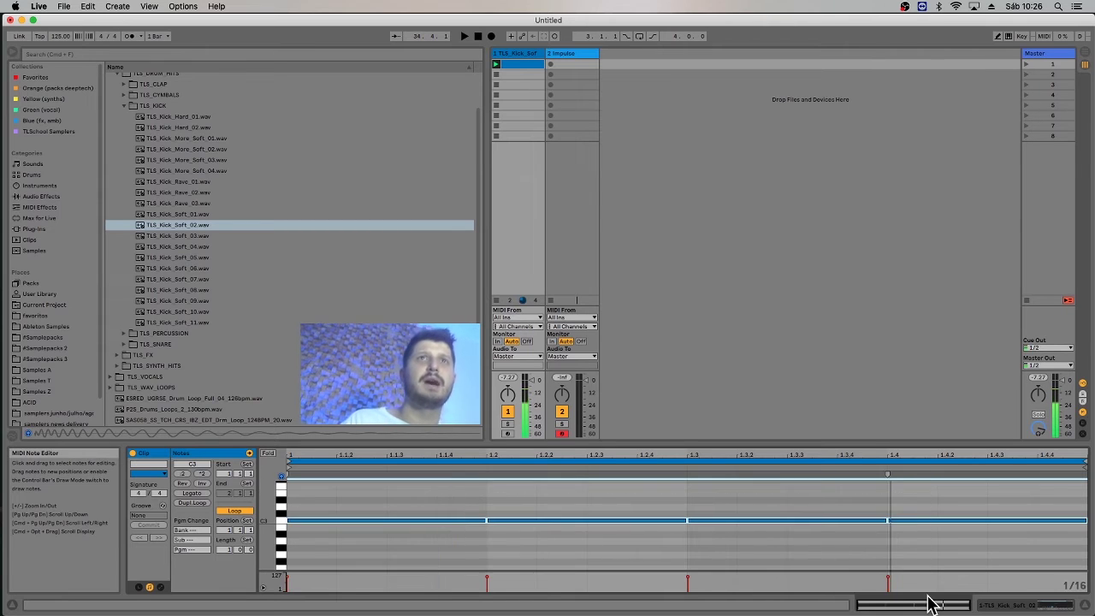
left_click(847, 574)
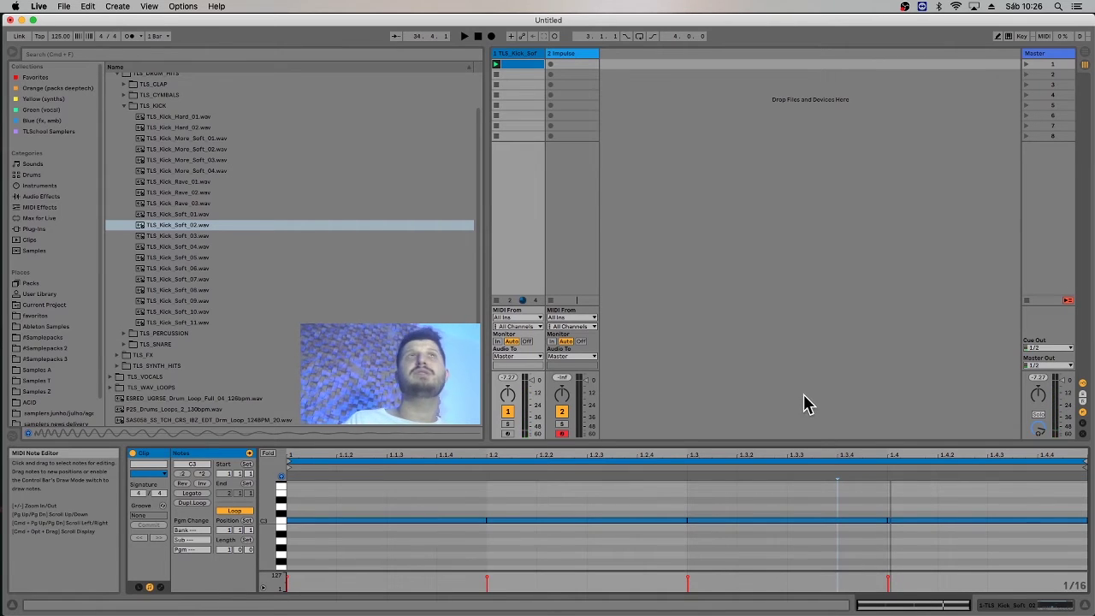
Rename the kick sample's track to KICK and open the Impulse track's name for editing.
left_click(516, 57)
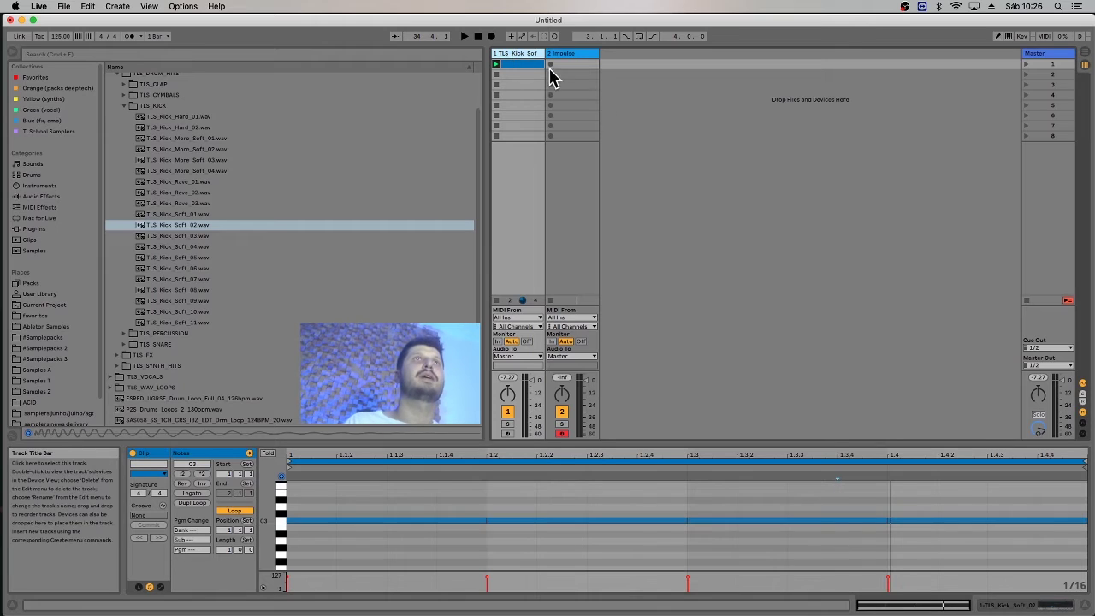
key("super+r")
key("Tab")
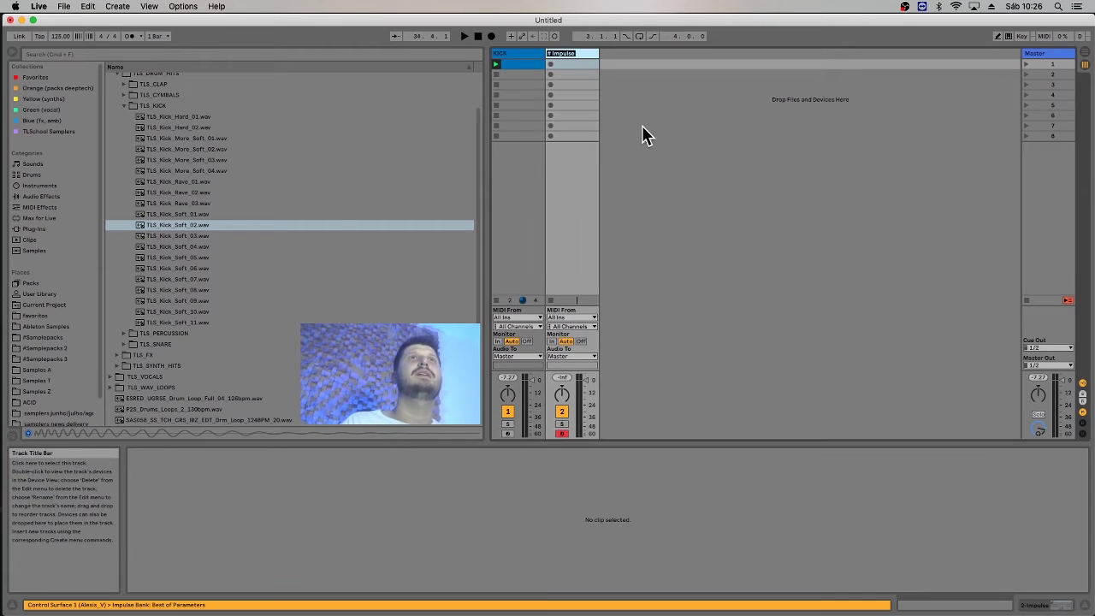
Close the Impulse track's name unchanged and compare the devices on the Impulse and KICK tracks, ending on Impulse.
double_click(573, 54)
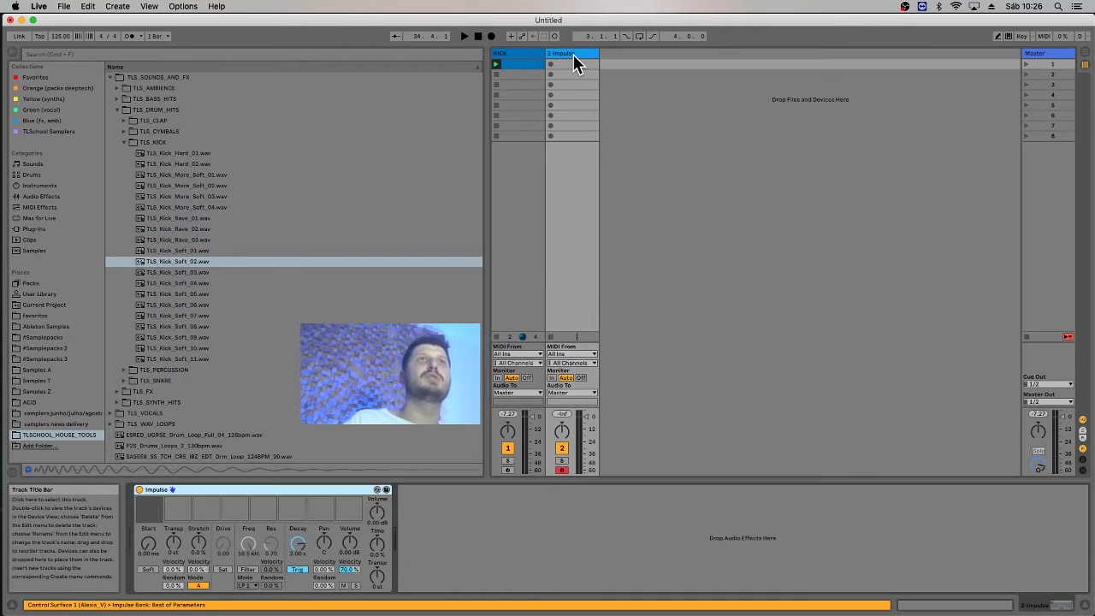
left_click(531, 50)
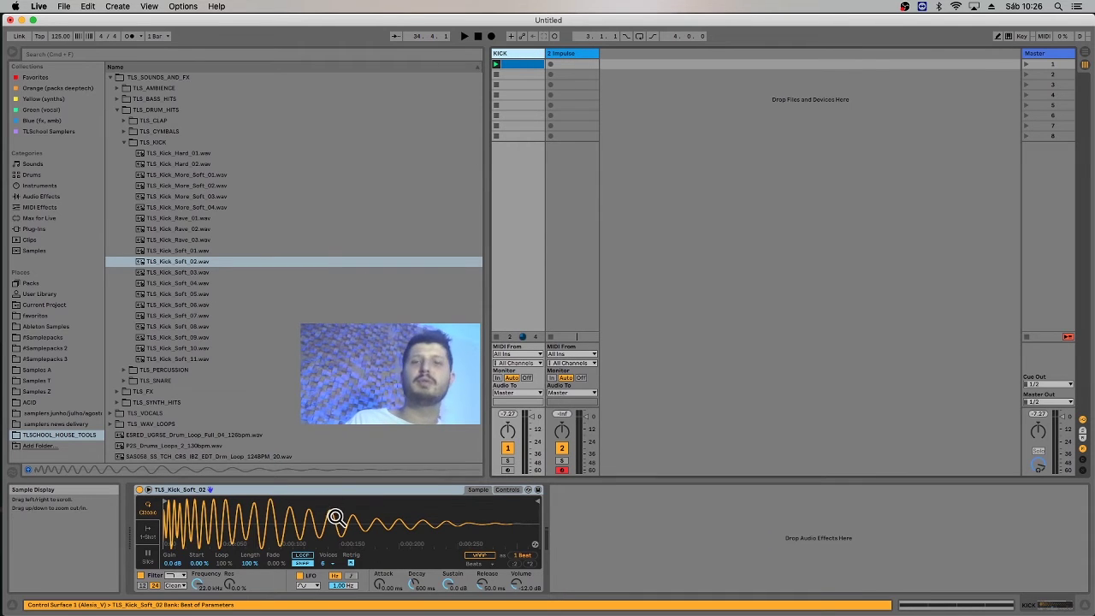
left_click(581, 53)
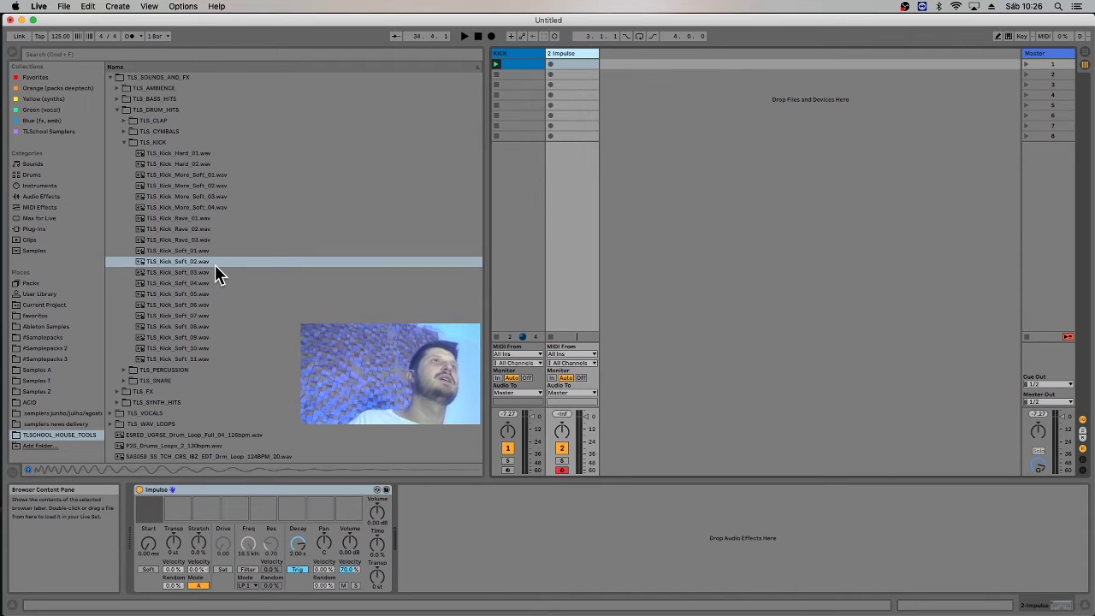
Collapse the TLS_KICK folder and preview TLS_Clap_01.wav in the TLS_CLAP folder.
key("Left")
key("Left")
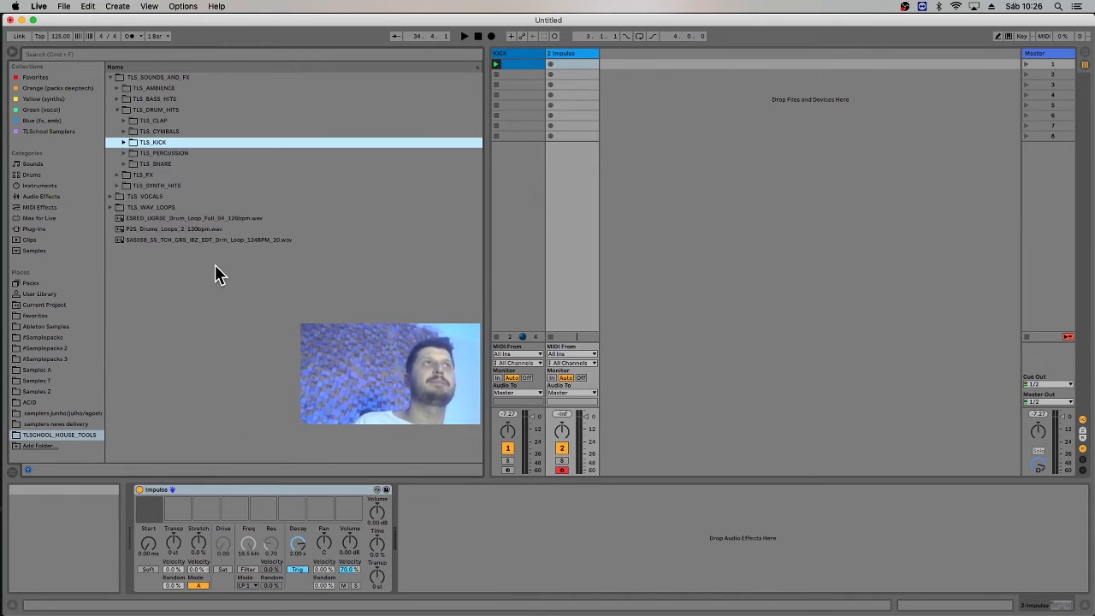
key("Up")
key("Up")
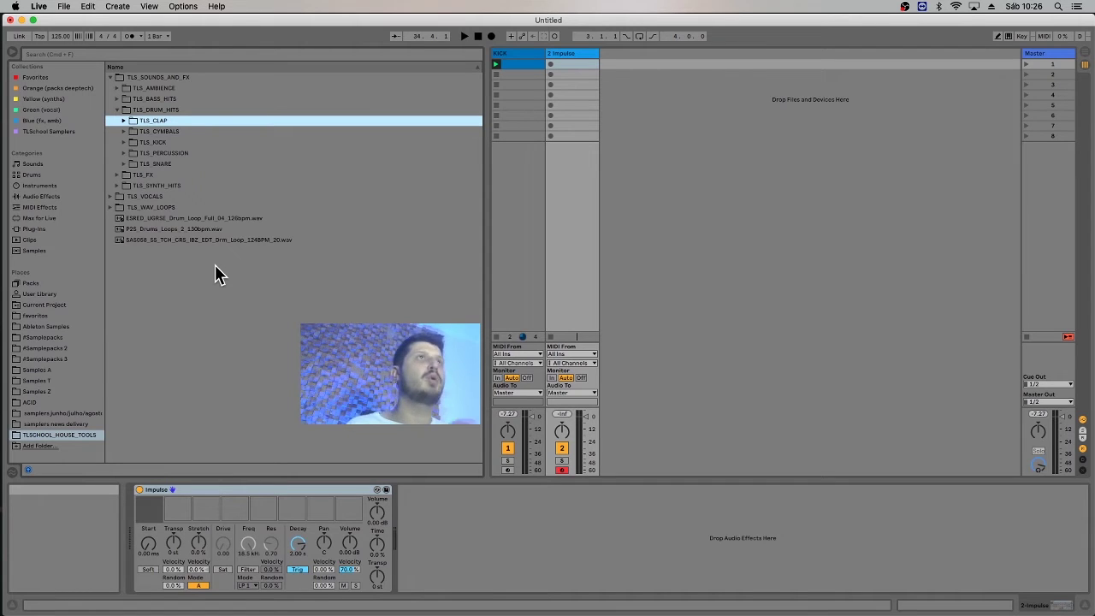
left_click(178, 164)
key("Up")
key("Up")
key("Up")
key("Up")
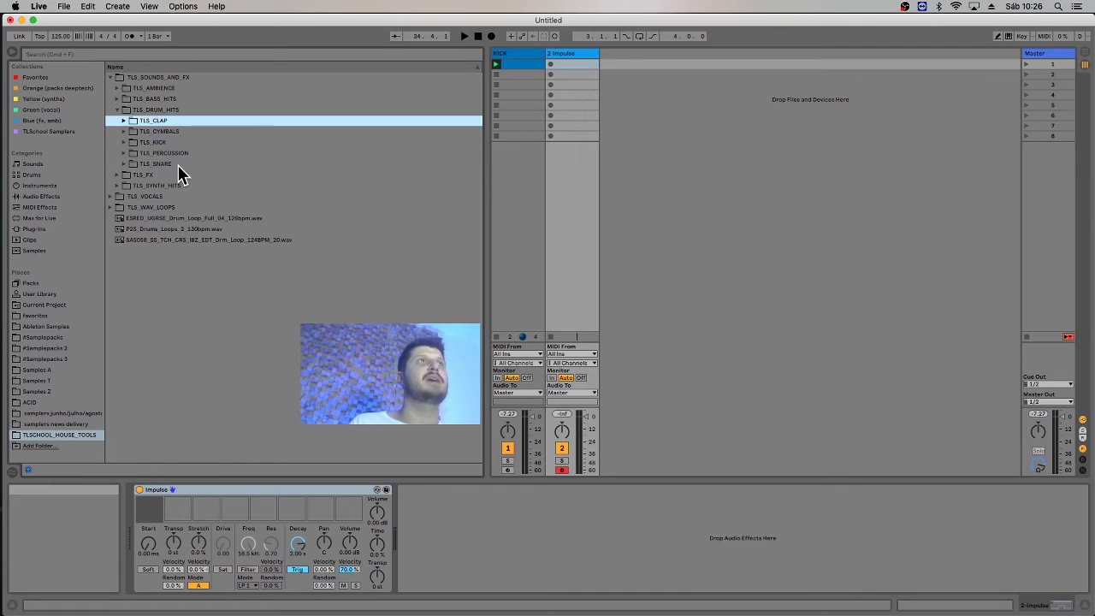
key("Right")
key("Down")
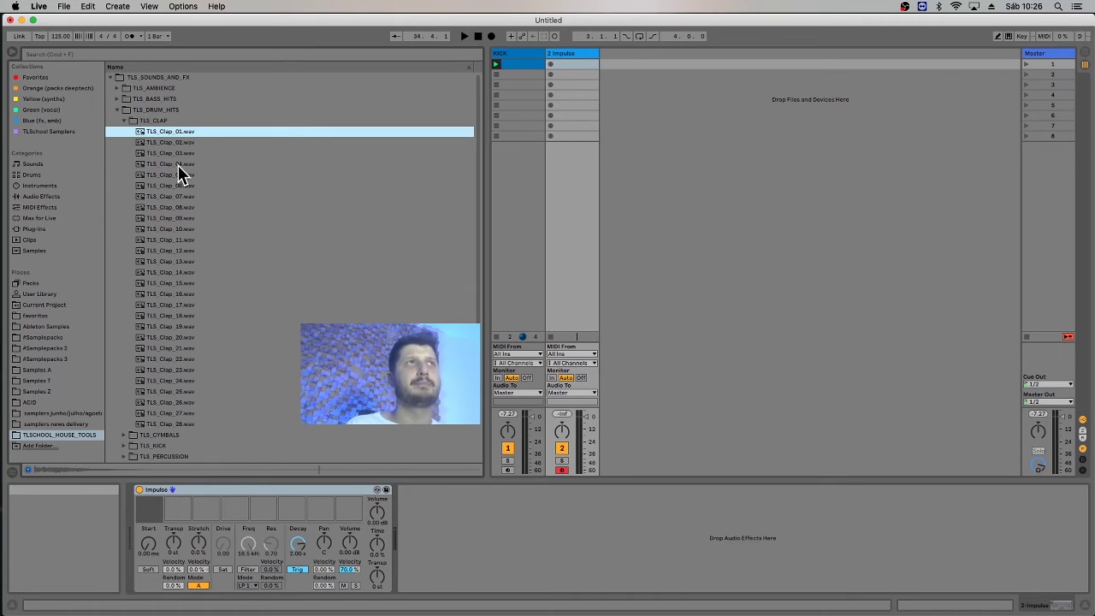
Collapse TLS_CLAP, preview the first three samples in the TLS_SNARE folder, and collapse that folder as well.
key("Left")
key("Down")
key("Down")
key("Down")
key("Down")
key("Right")
key("Down")
key("Down")
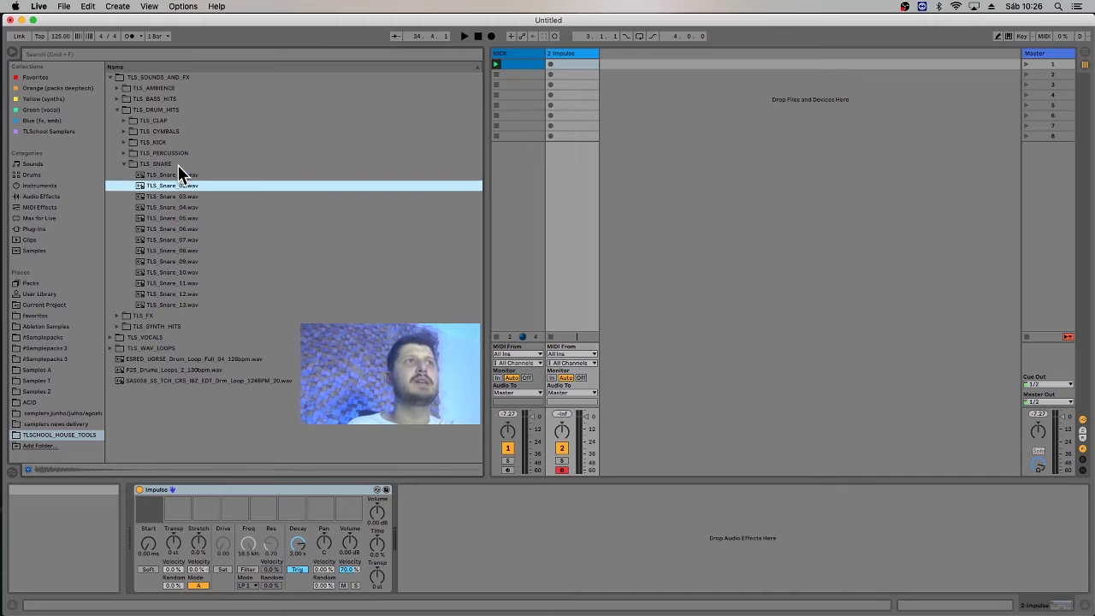
key("Down")
key("Left")
key("Left")
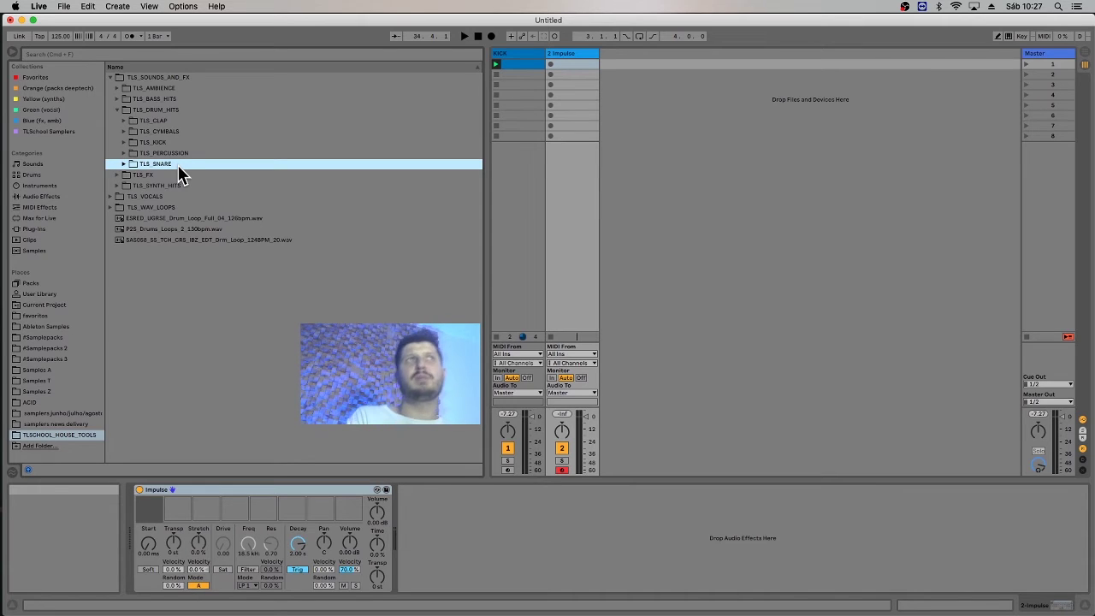
Audition the first samples in the TLS_CLAP folder and load TLS_Clap_04.wav into Impulse's eighth slot.
left_click(167, 121)
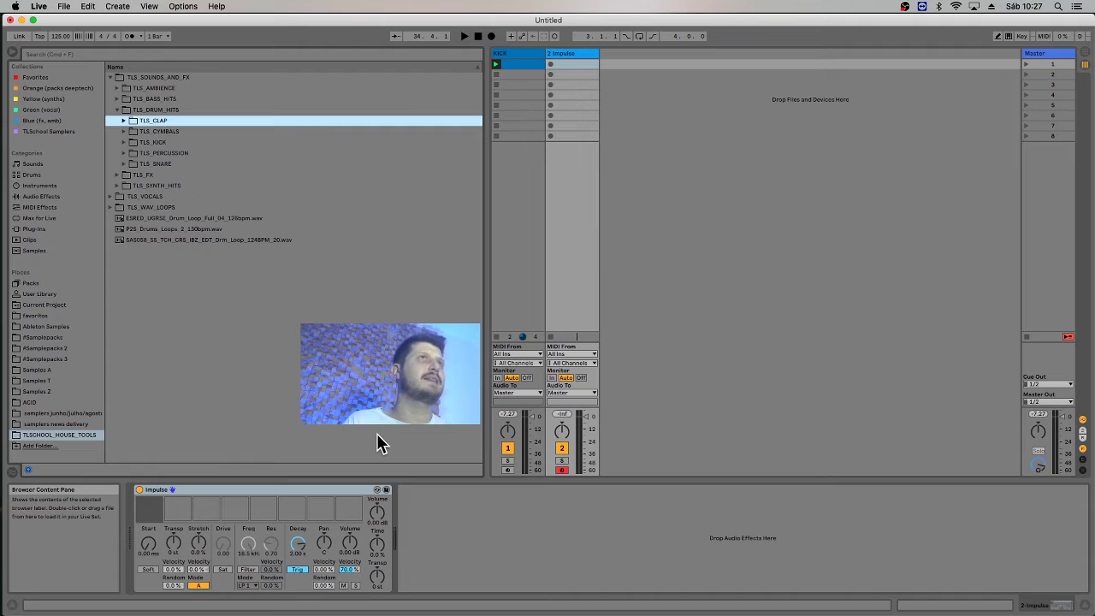
mouse_move(264, 518)
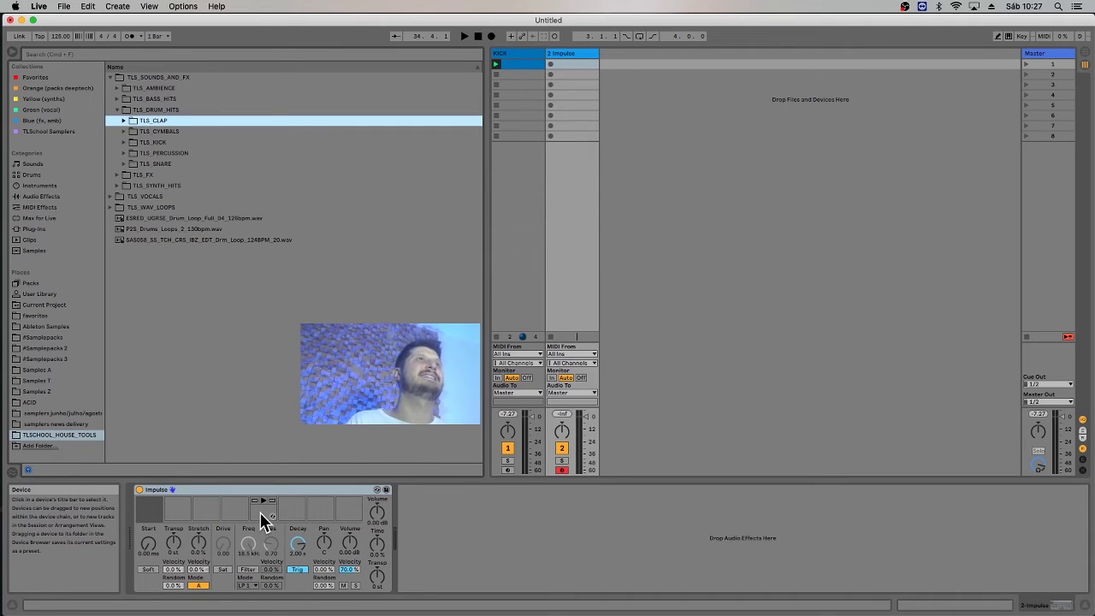
mouse_move(171, 516)
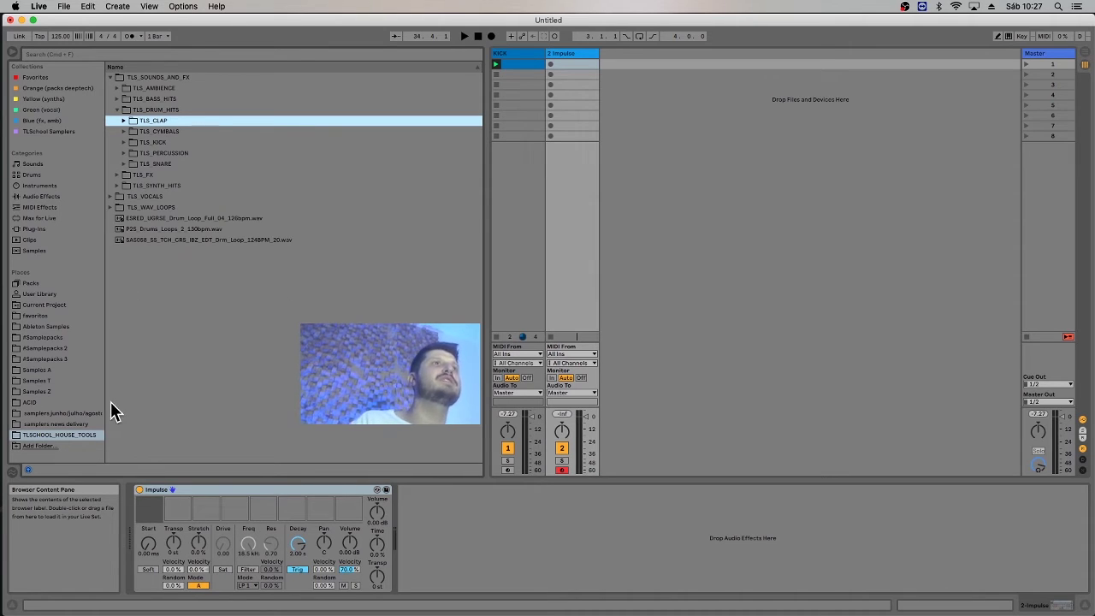
key("Right")
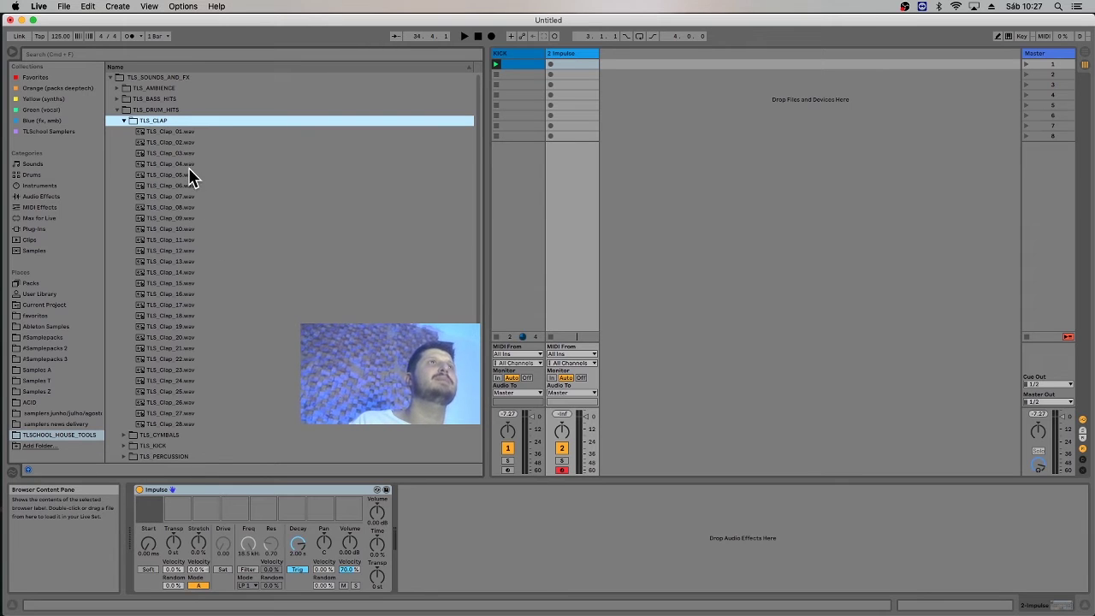
key("Down")
key("Down")
key("Down")
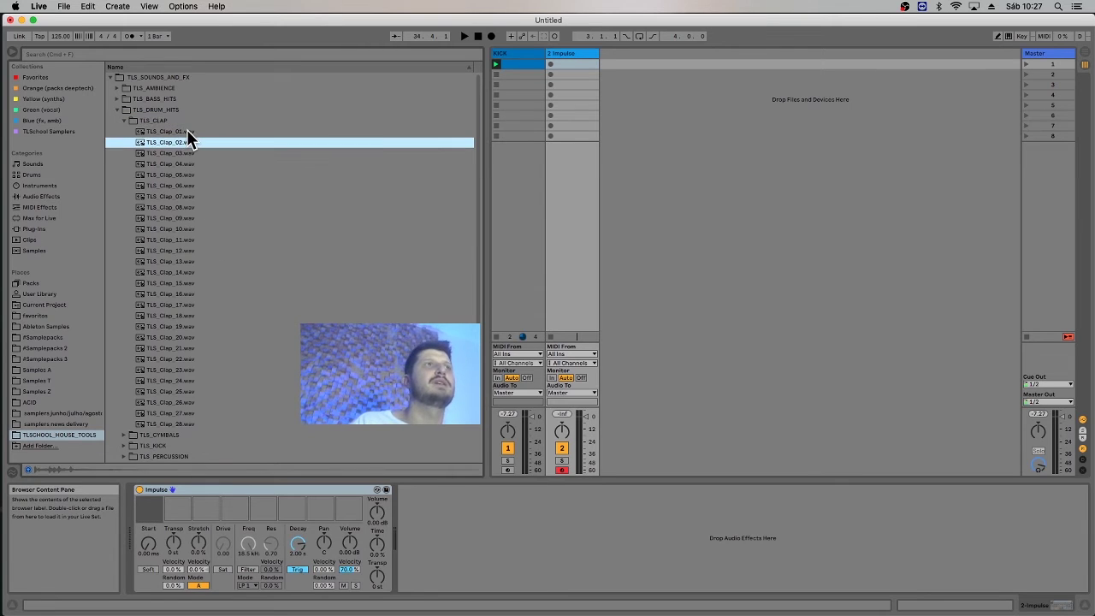
key("Down")
key("Down")
key("Up")
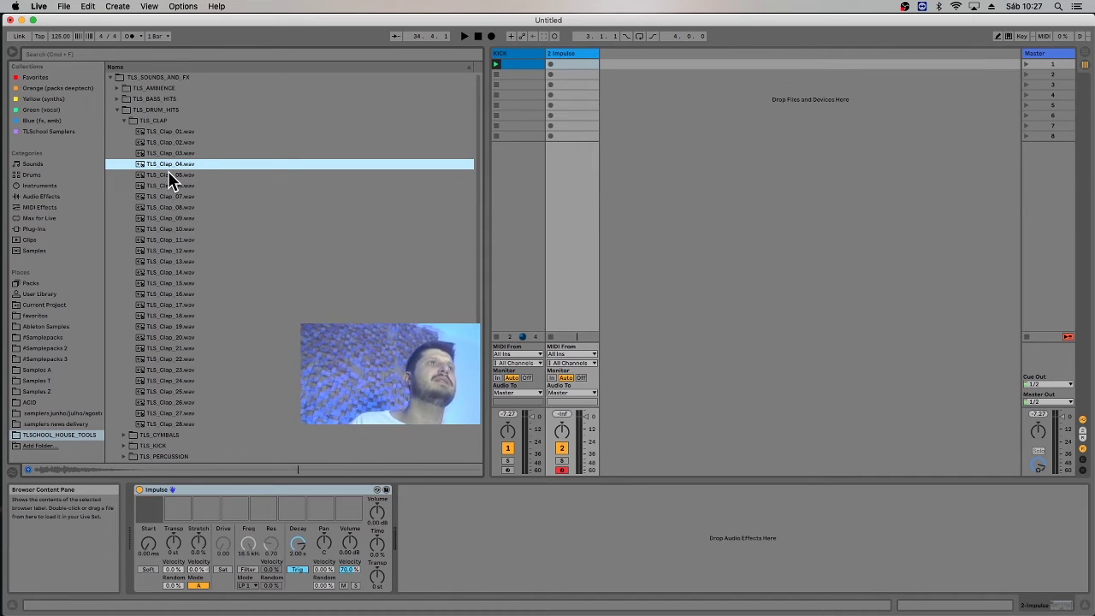
left_click_drag(160, 171, 348, 511)
Load TLS_Clap_08.wav into Impulse's first slot and TLS_Clap_12.wav into its seventh slot.
left_click(188, 168)
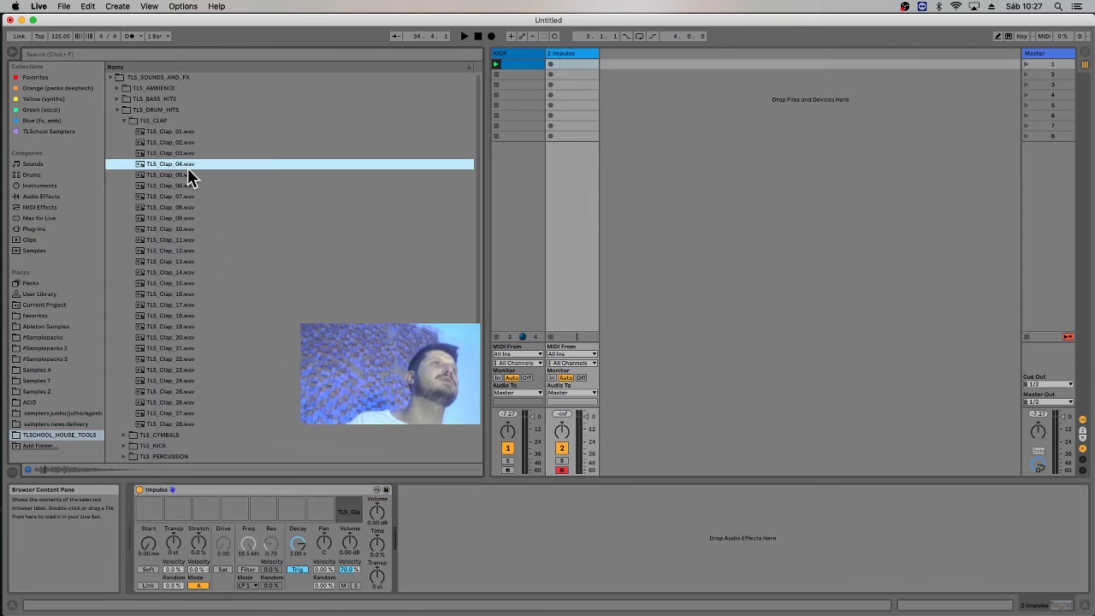
key("Down")
key("Down")
key("Down")
key("Down")
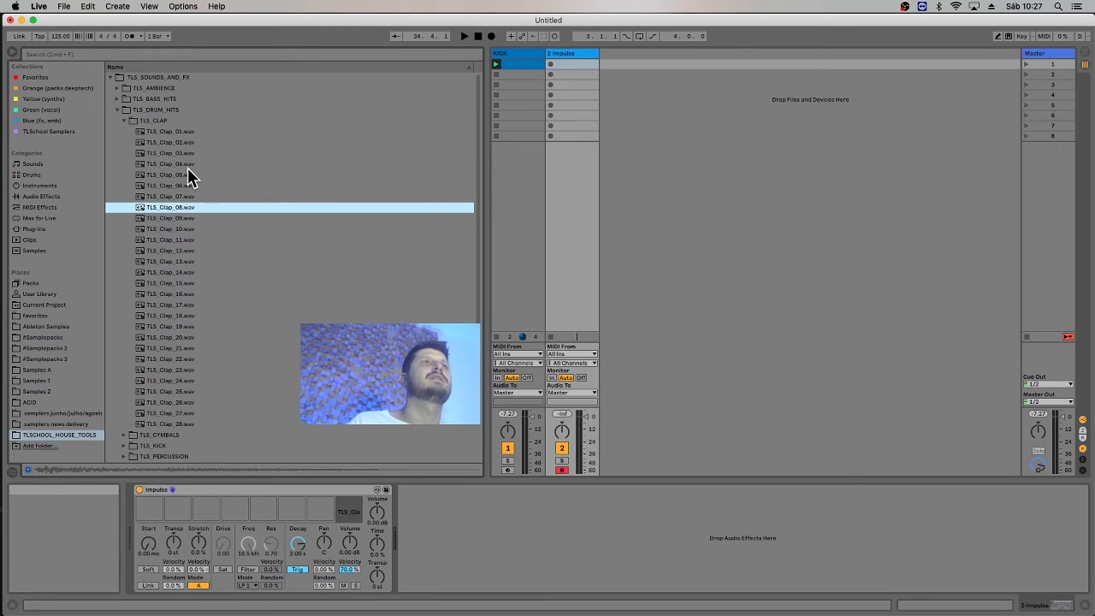
left_click_drag(163, 208, 149, 512)
left_click(187, 232)
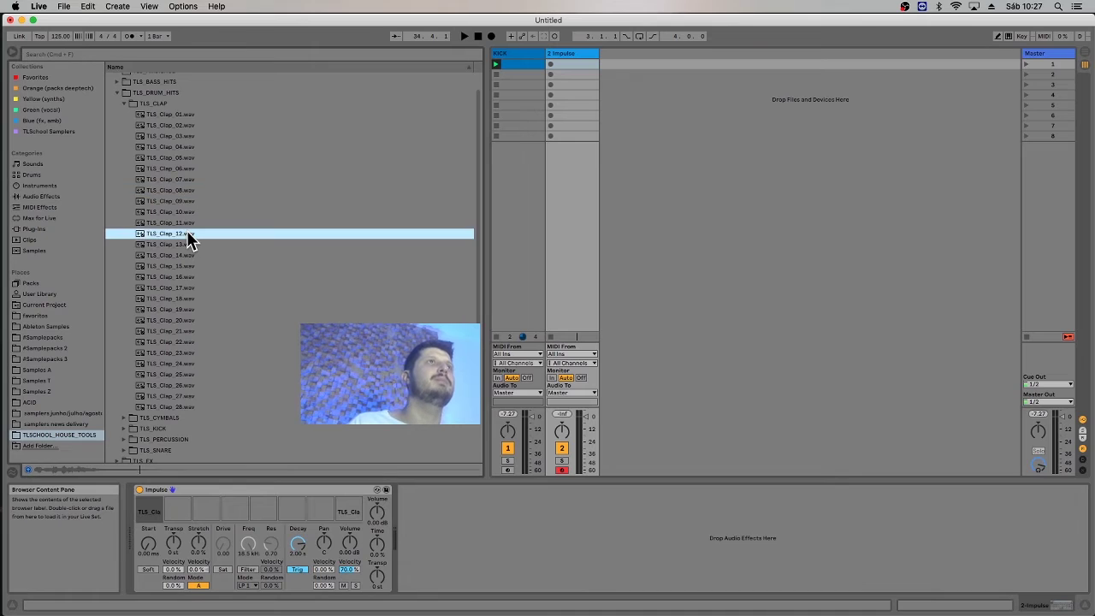
left_click_drag(178, 233, 321, 513)
Load TLS_Clap_19.wav into Impulse's second slot and collapse the TLS_CLAP folder.
left_click(177, 286)
key("Down")
key("Down")
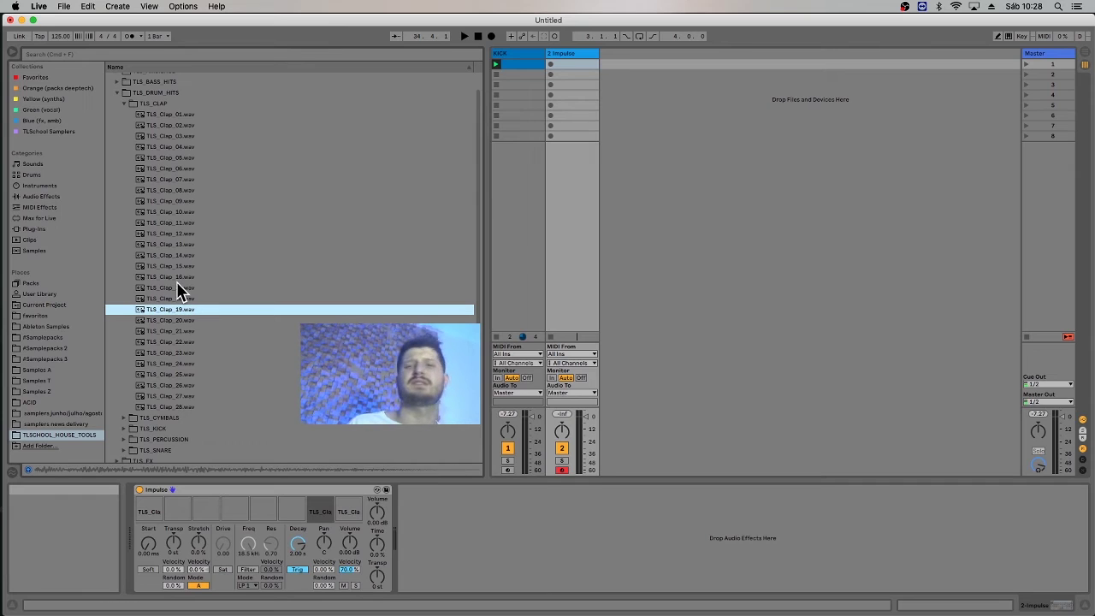
left_click_drag(169, 313, 177, 513)
left_click(262, 247)
key("Left")
key("Left")
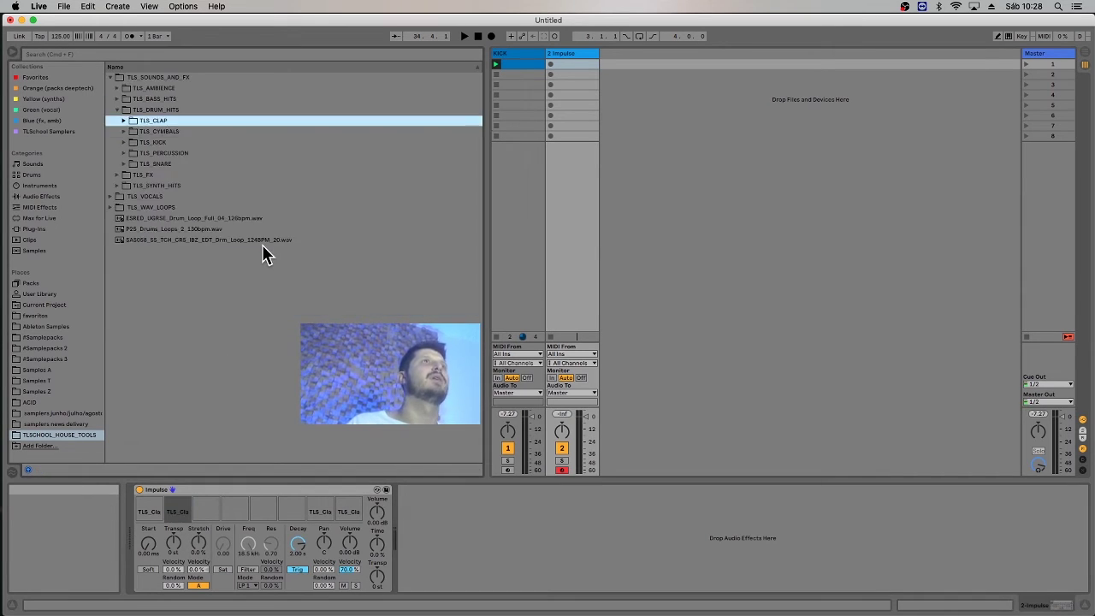
From the TLS_SNARE folder, load TLS_Snare_02.wav into Impulse's sixth slot and TLS_Snare_03.wav into its fifth slot.
key("Down")
key("Down")
key("Down")
key("Down")
key("Right")
key("Down")
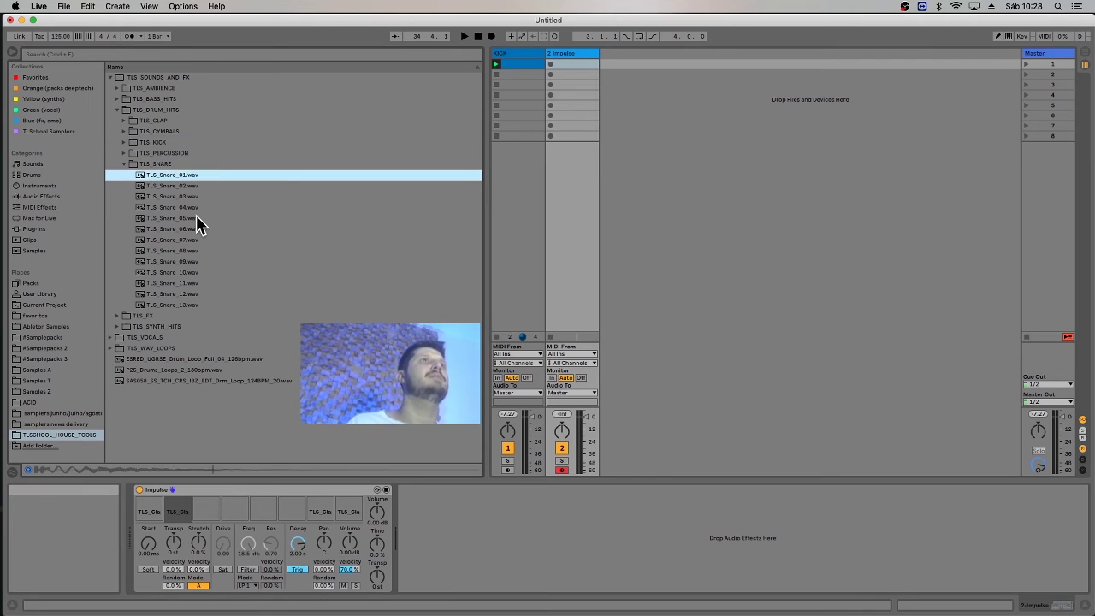
key("Down")
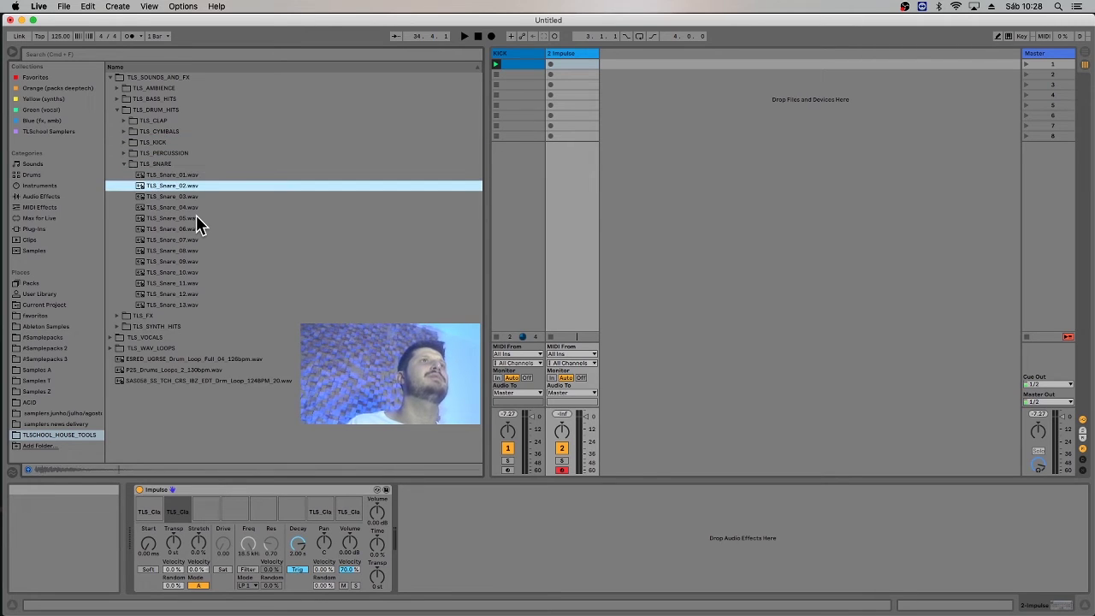
left_click_drag(164, 188, 291, 517)
left_click(195, 196)
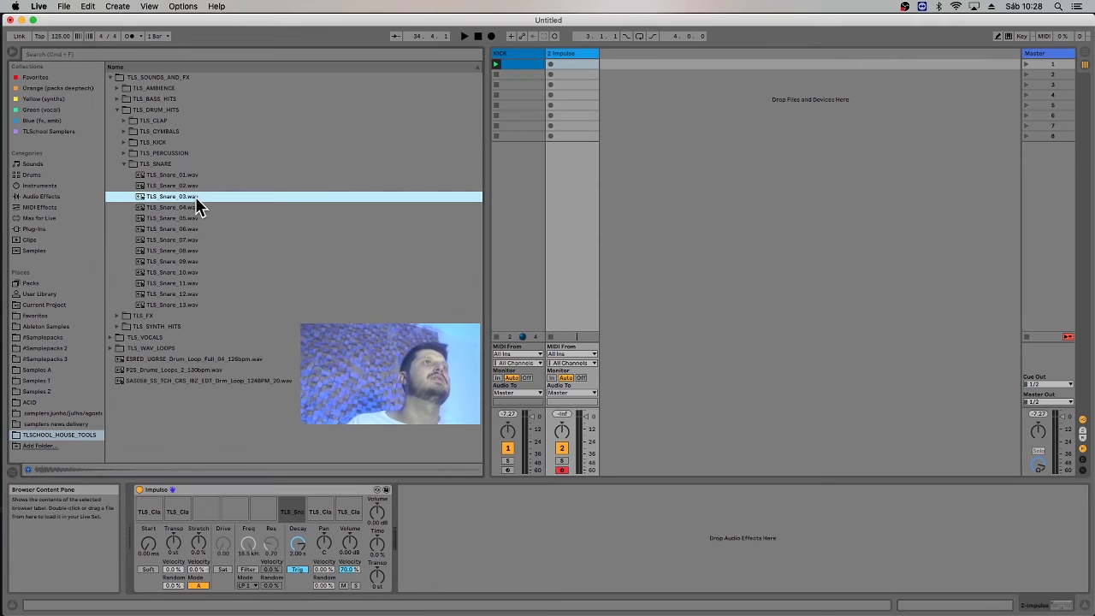
left_click_drag(194, 197, 256, 508)
Audition the remaining snares and load TLS_Snare_11.wav into Impulse's third slot and TLS_Snare_12.wav into its fourth slot.
left_click(202, 207)
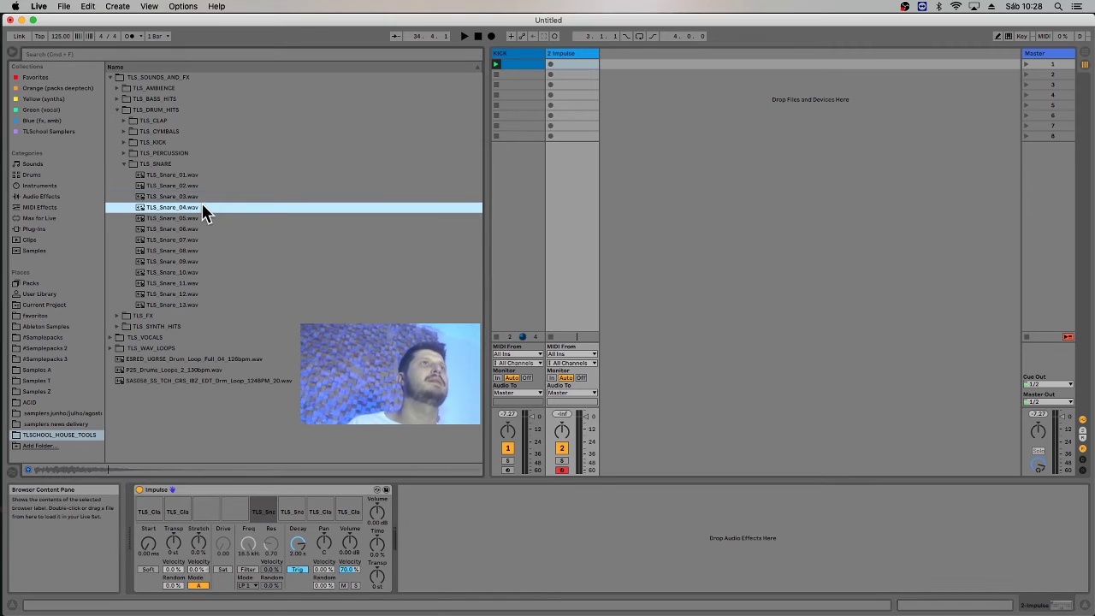
key("Down")
key("Down")
key("Down")
key("Down")
key("Down")
key("Down")
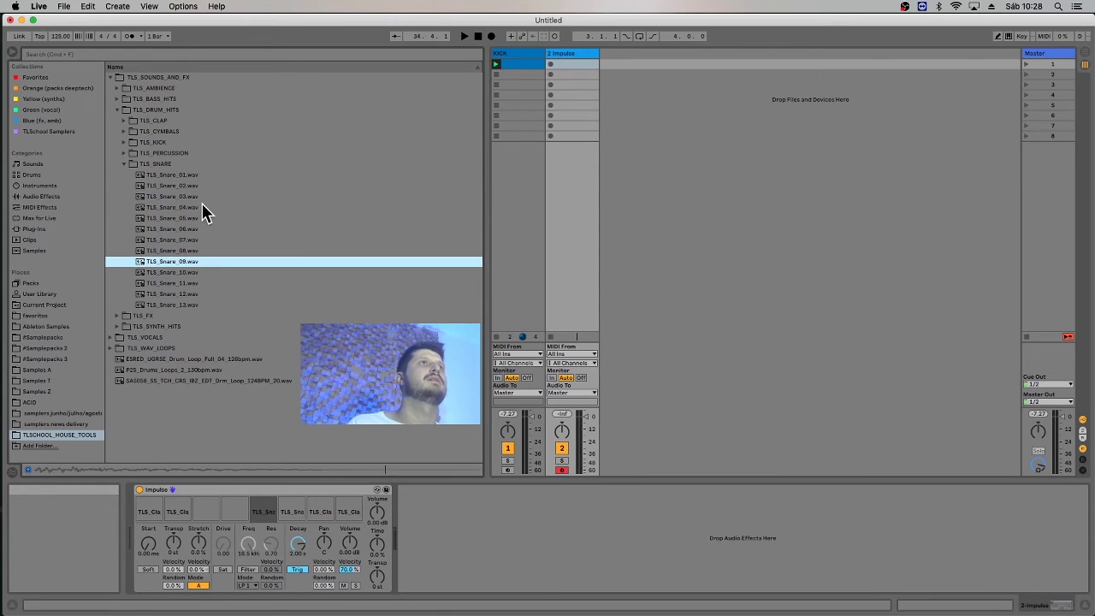
key("Down")
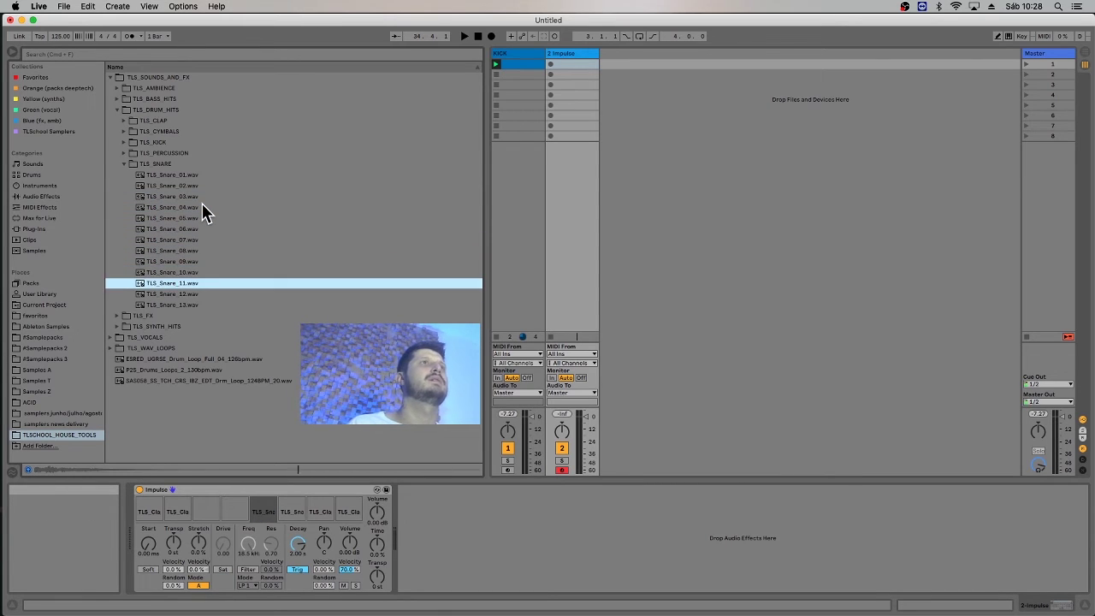
left_click_drag(183, 284, 205, 511)
left_click(181, 295)
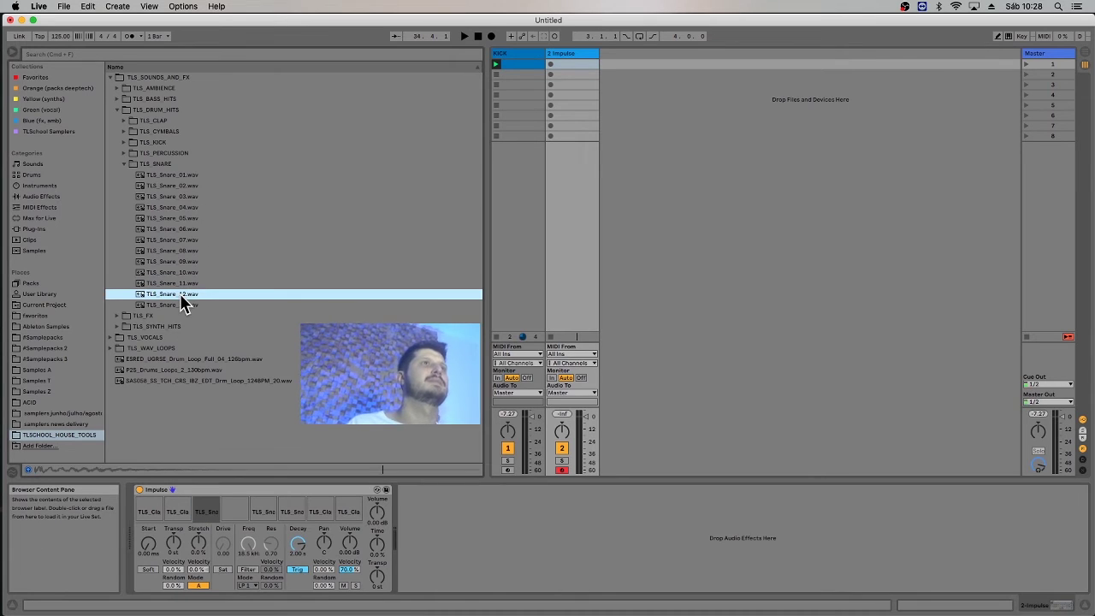
left_click_drag(166, 295, 234, 510)
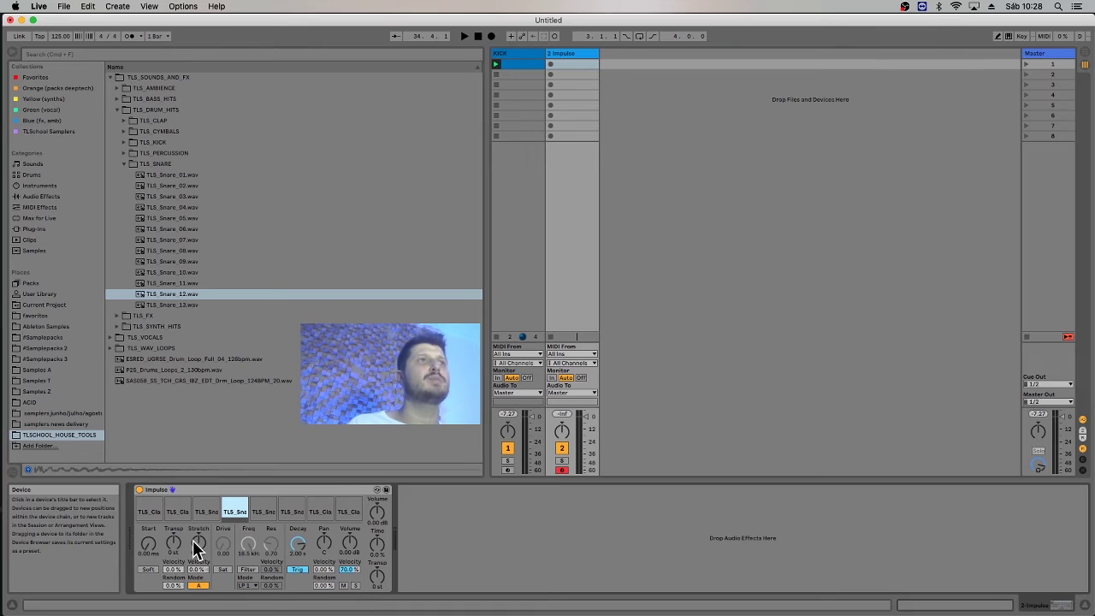
Try a Start of 43.0 ms, a transposition of -12 st and a higher Stretch on Impulse's first slot.
left_click(143, 513)
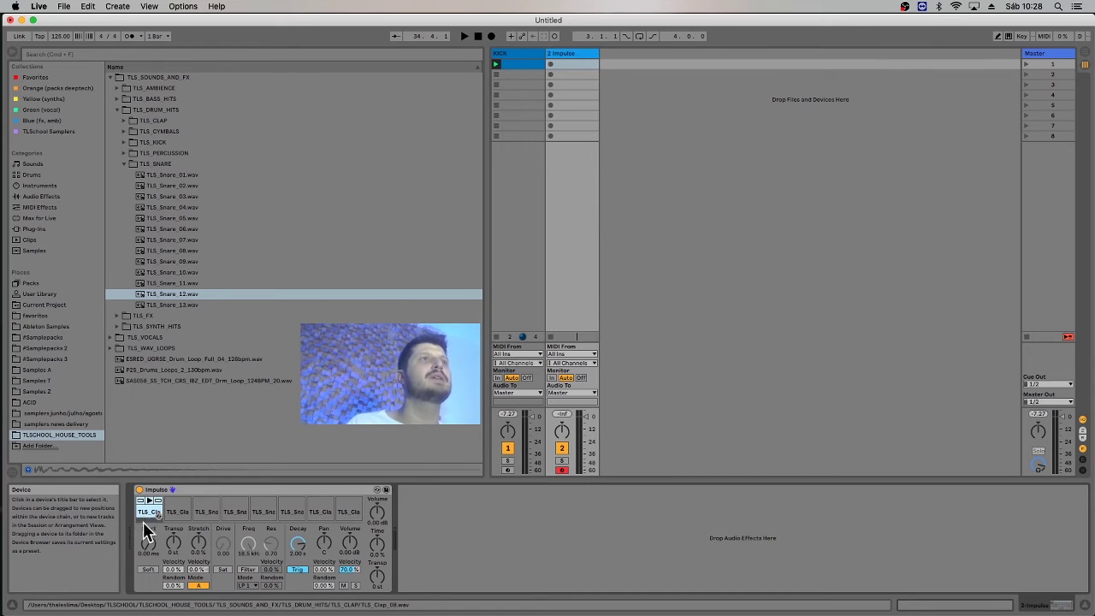
left_click(148, 542)
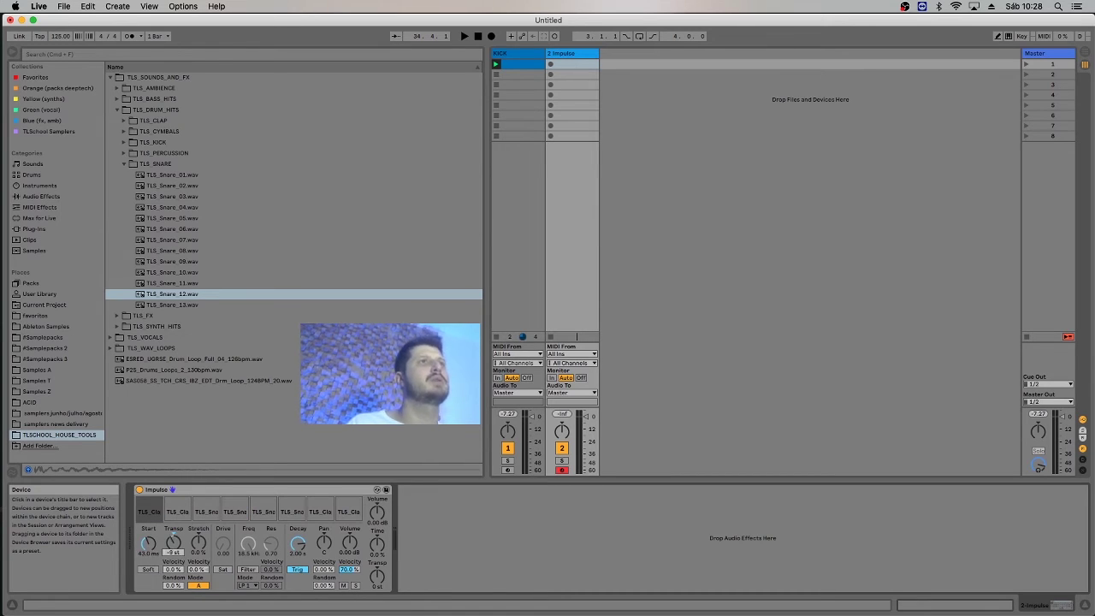
key("Down")
key("Down")
key("Down")
left_click_drag(196, 550, 203, 548)
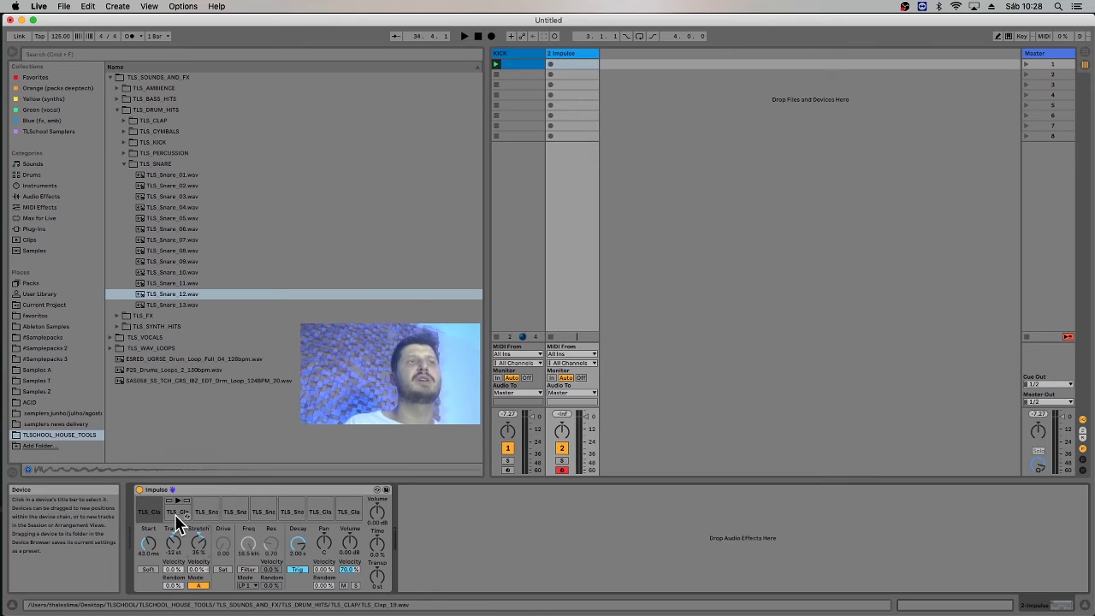
Check the second slot's settings, and reset the first slot's Start, Transp and Stretch to zero.
left_click(176, 517)
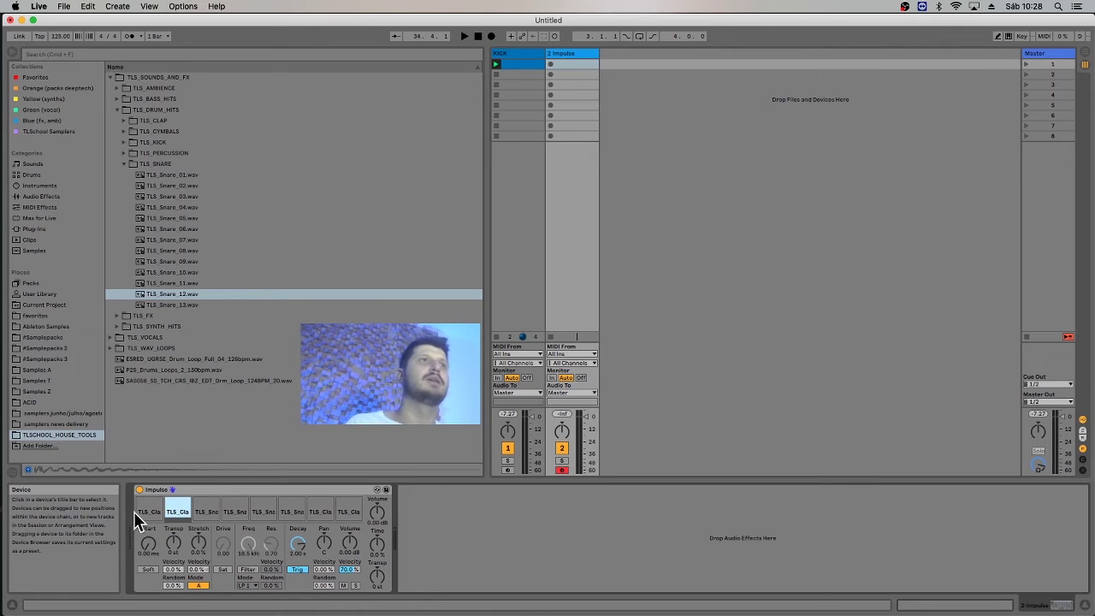
left_click(139, 512)
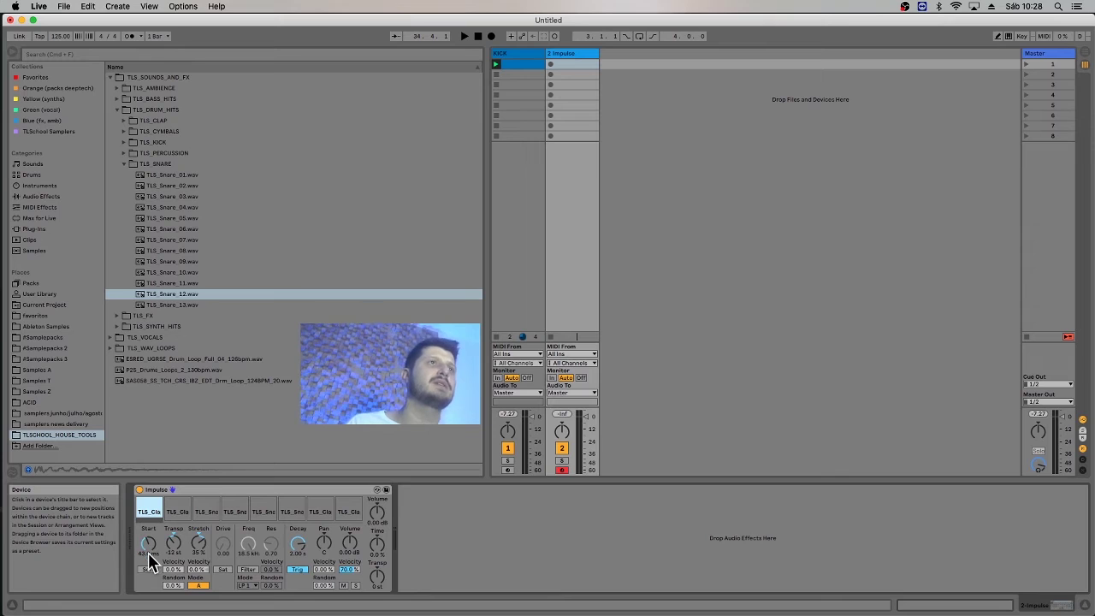
left_click(148, 553)
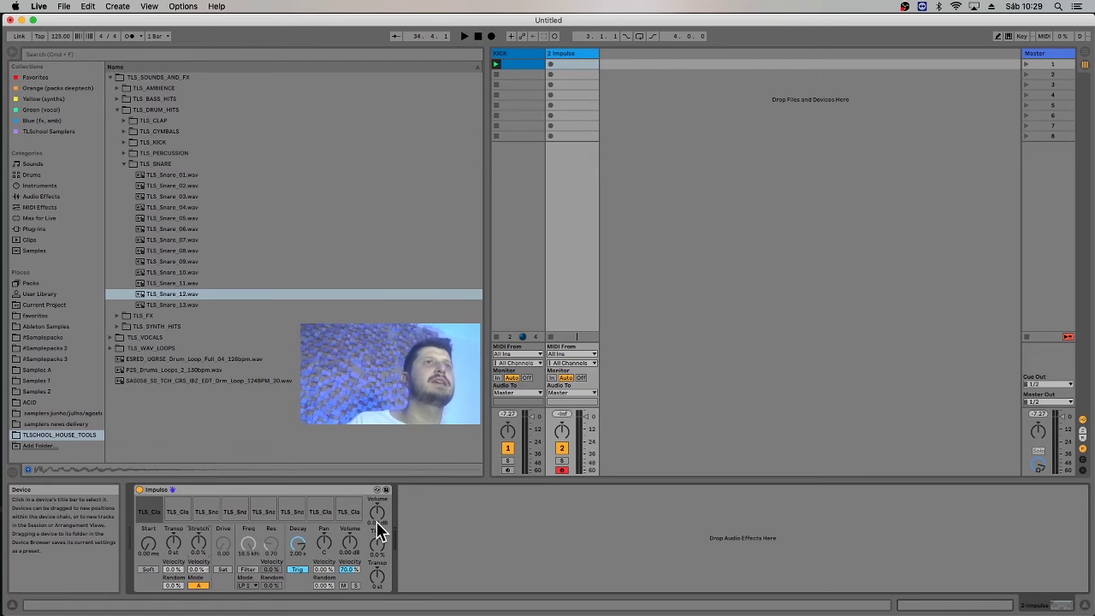
Lower Impulse's overall volume to -30.3 dB and select its eighth and seventh slots in turn.
left_click(346, 512)
left_click(319, 511)
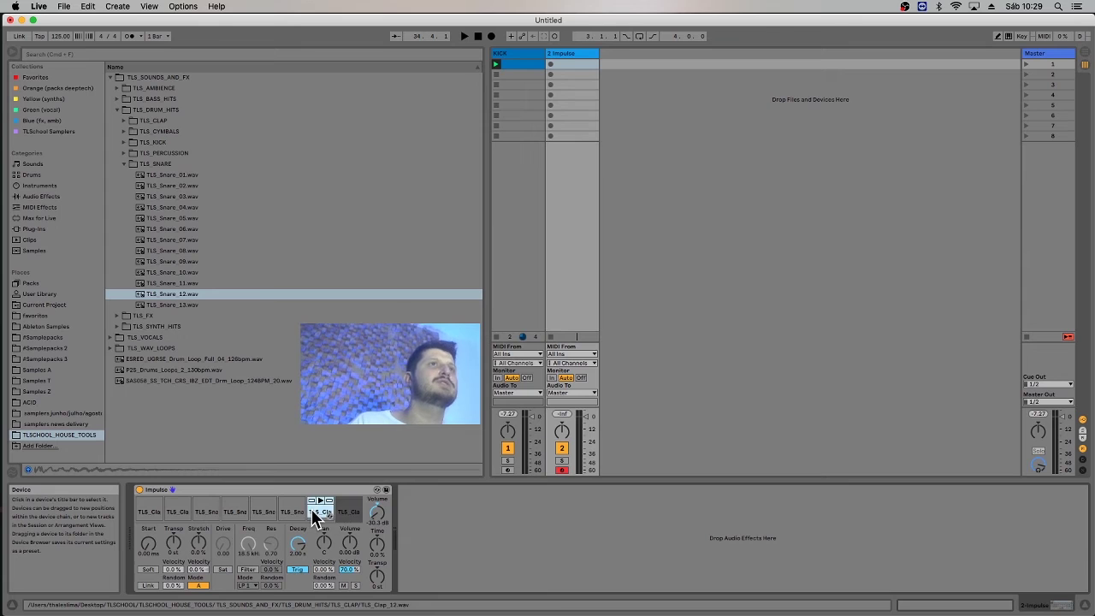
Set Impulse's overall volume to -20.0 dB and create an empty MIDI clip in the first slot of the Impulse track.
left_click(289, 511)
left_click(381, 525)
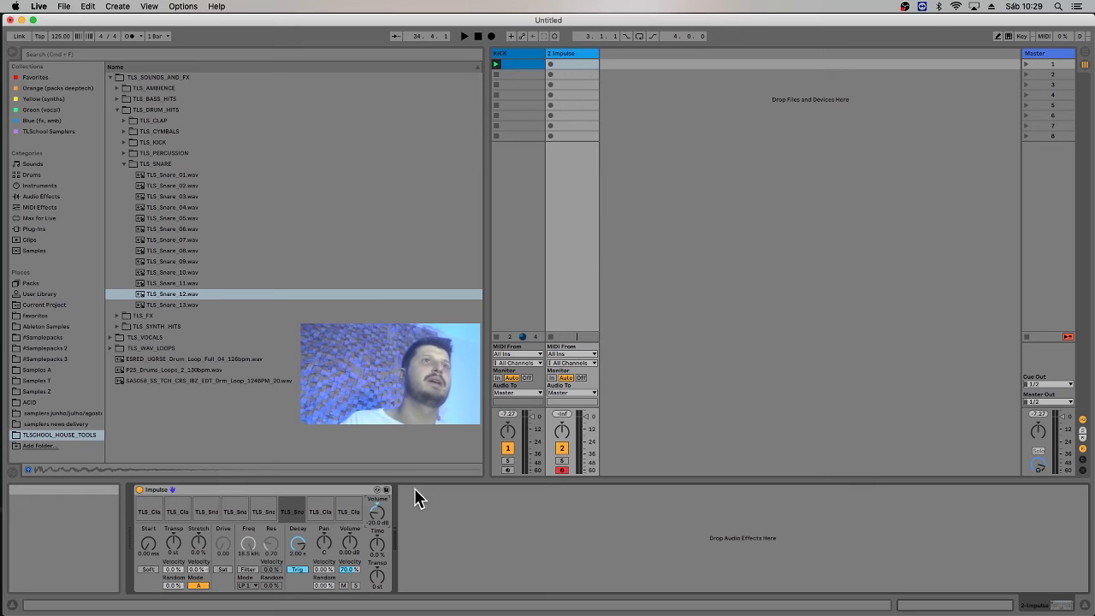
left_click(1042, 63)
double_click(589, 64)
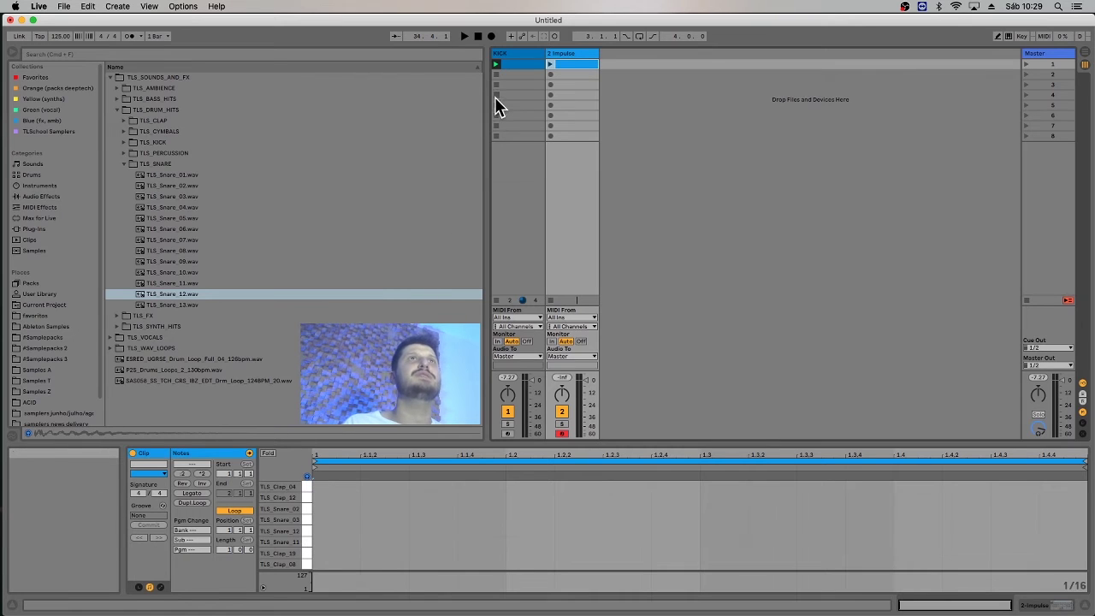
Review the KICK clip's notes, and audition the pads in the Impulse clip's piano roll.
left_click(513, 68)
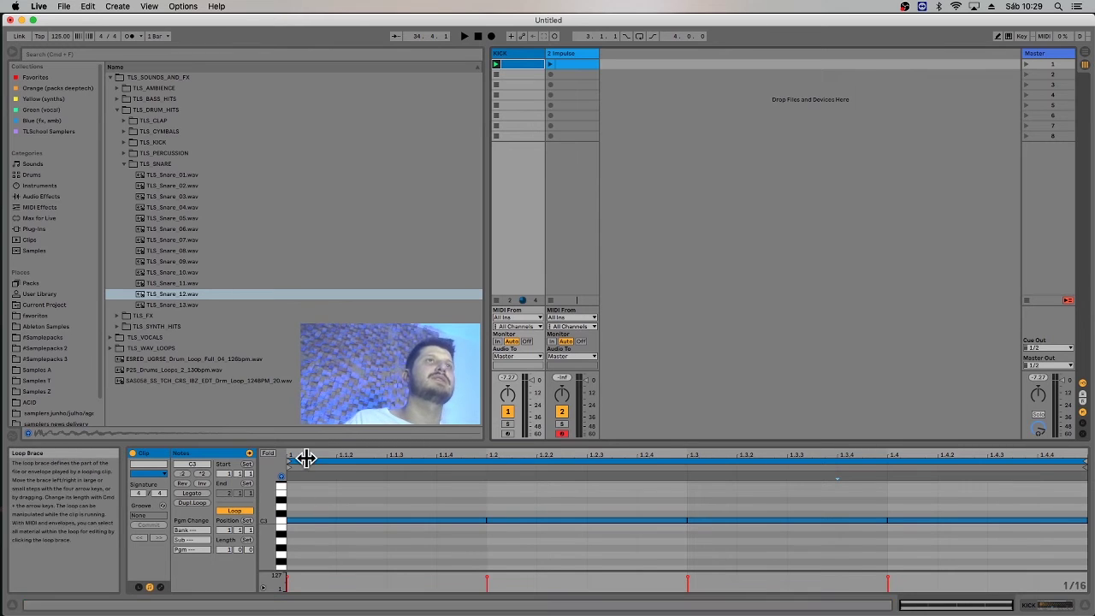
left_click(564, 64)
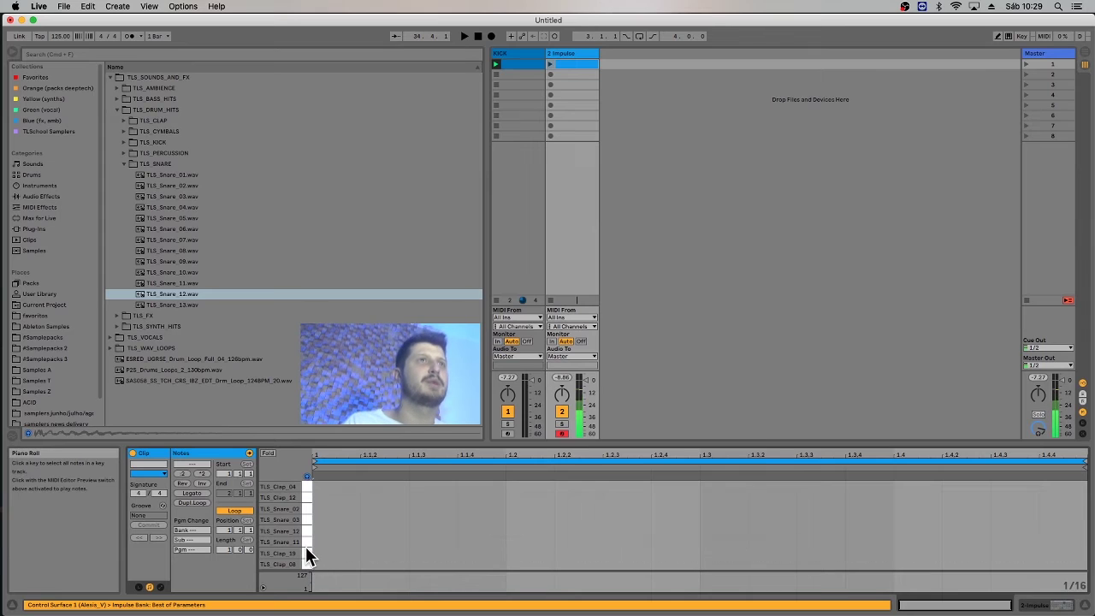
left_click(304, 485)
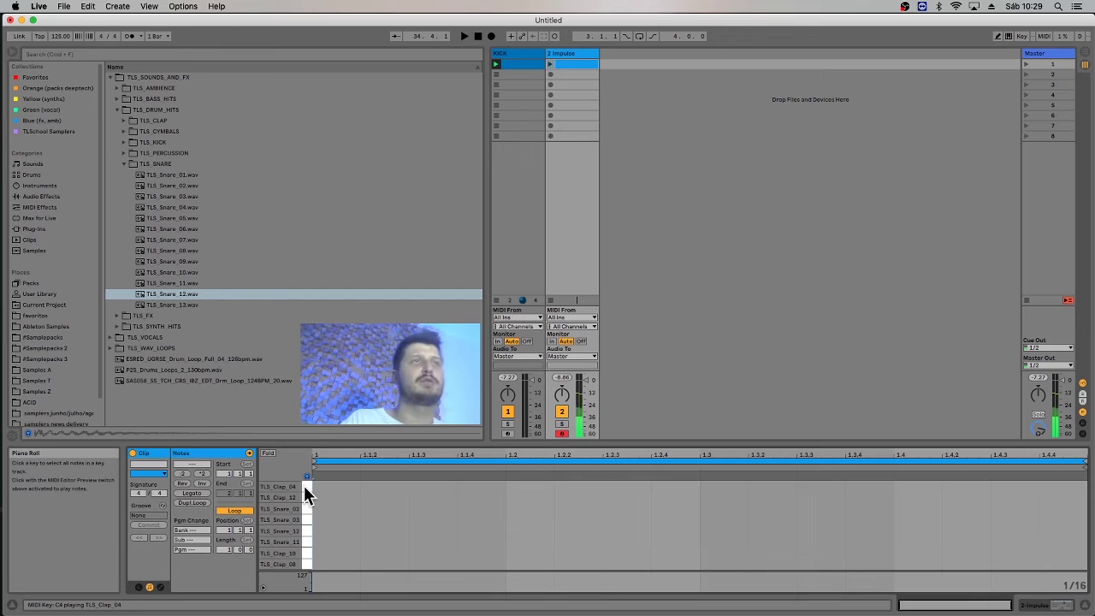
Try TLS_Clap_08 notes on all four beats of the Impulse clip, and delete them all.
double_click(331, 564)
key("super+d")
key("Right")
key("Right")
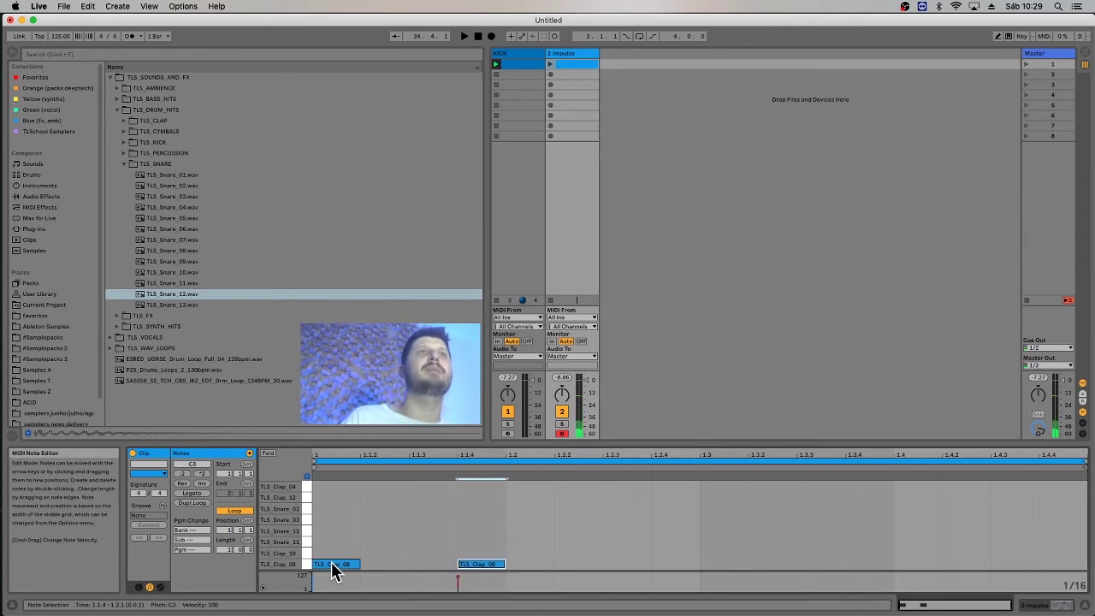
key("Right")
key("super+d")
key("Right")
key("Right")
key("Right")
key("super+d")
key("Right")
key("Right")
key("Right")
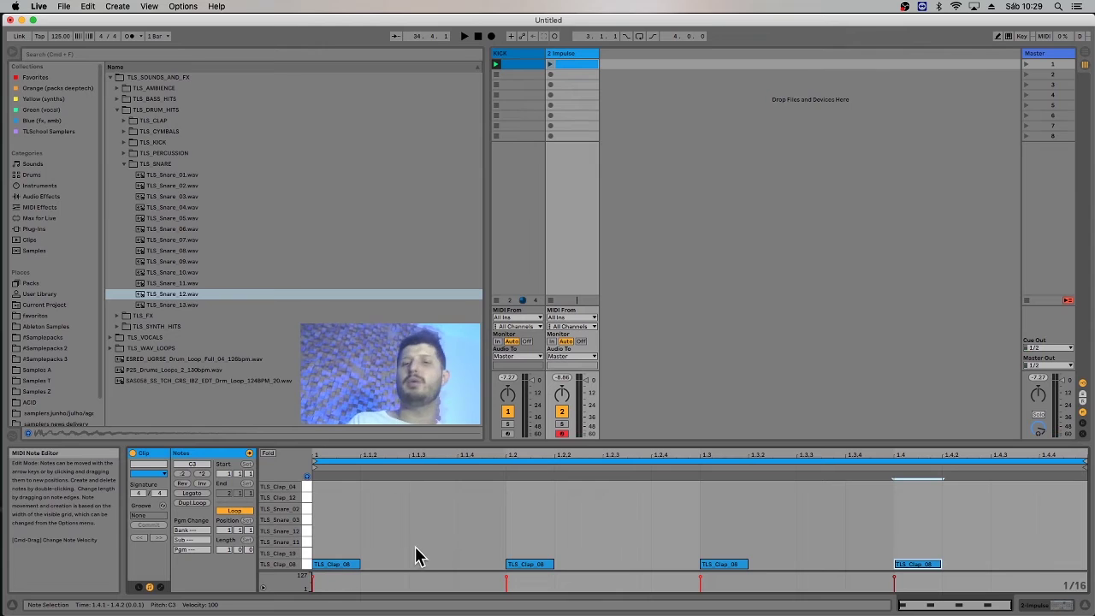
key("super+a")
key("Delete")
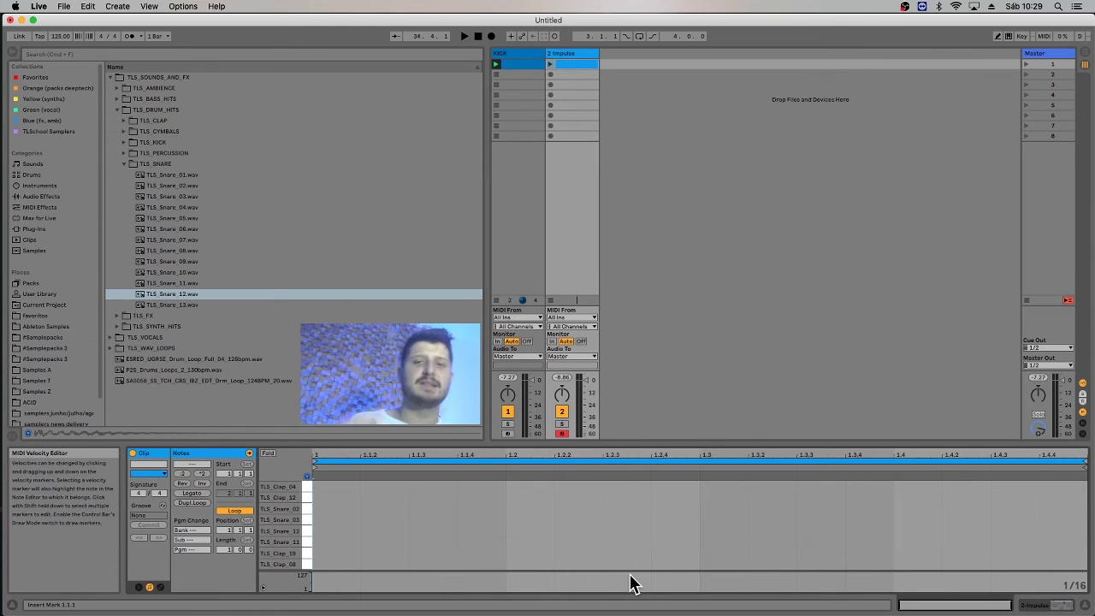
Add TLS_Clap_19 notes on beats 1.2 and 1.4 of the Impulse clip and play it with the kick.
left_click(304, 554)
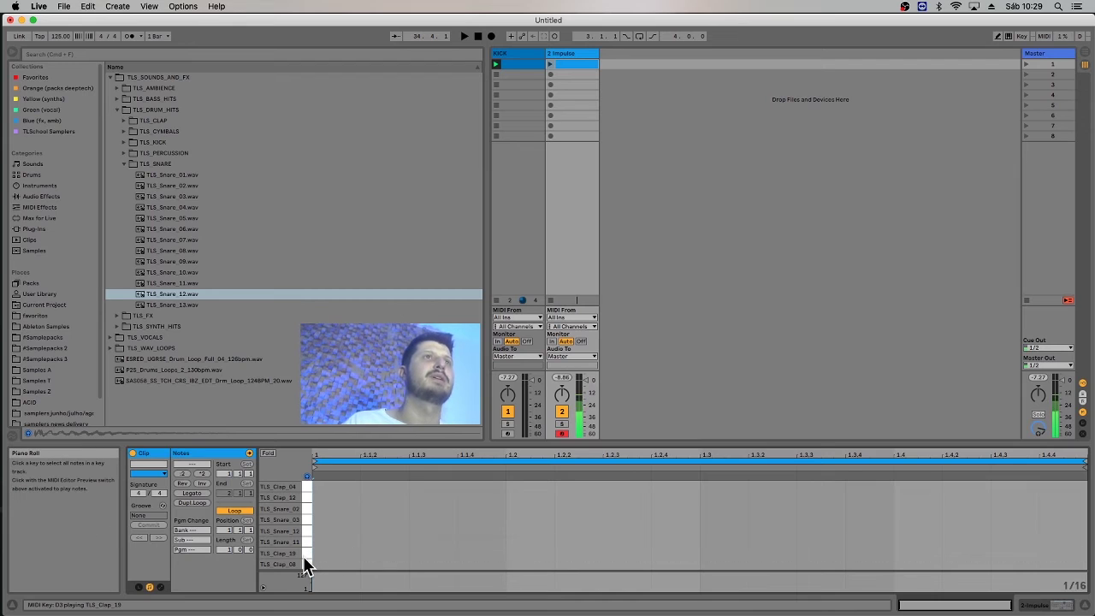
left_click(306, 553)
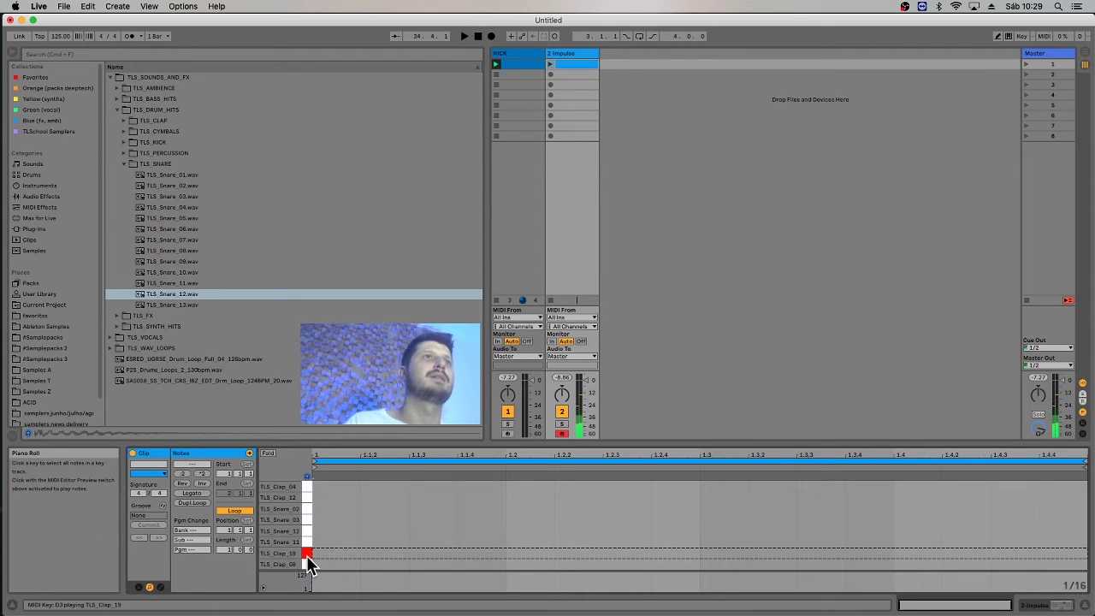
double_click(513, 553)
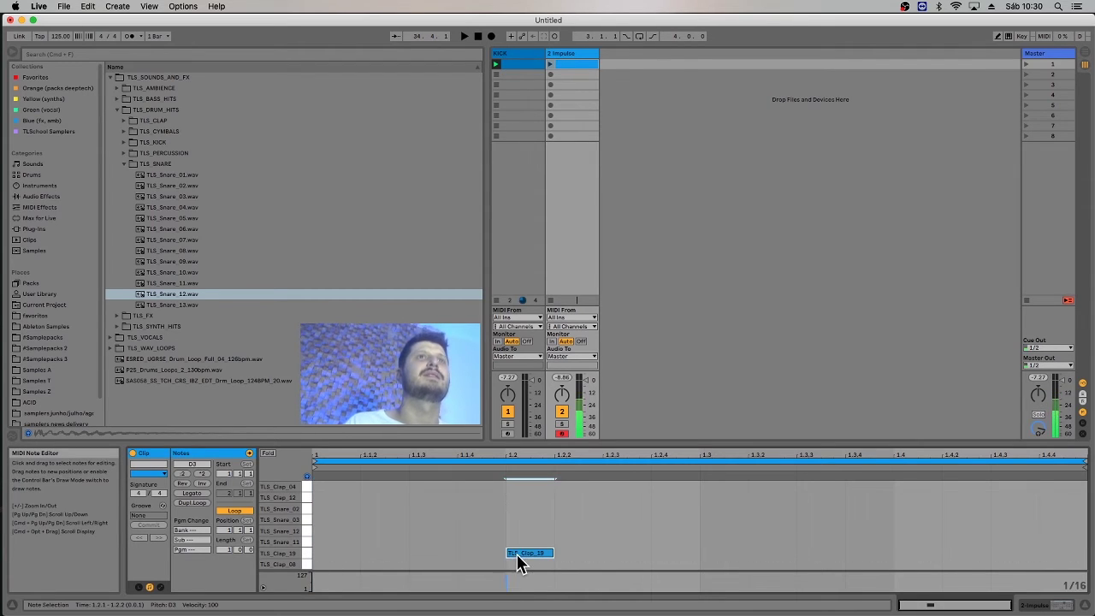
double_click(898, 554)
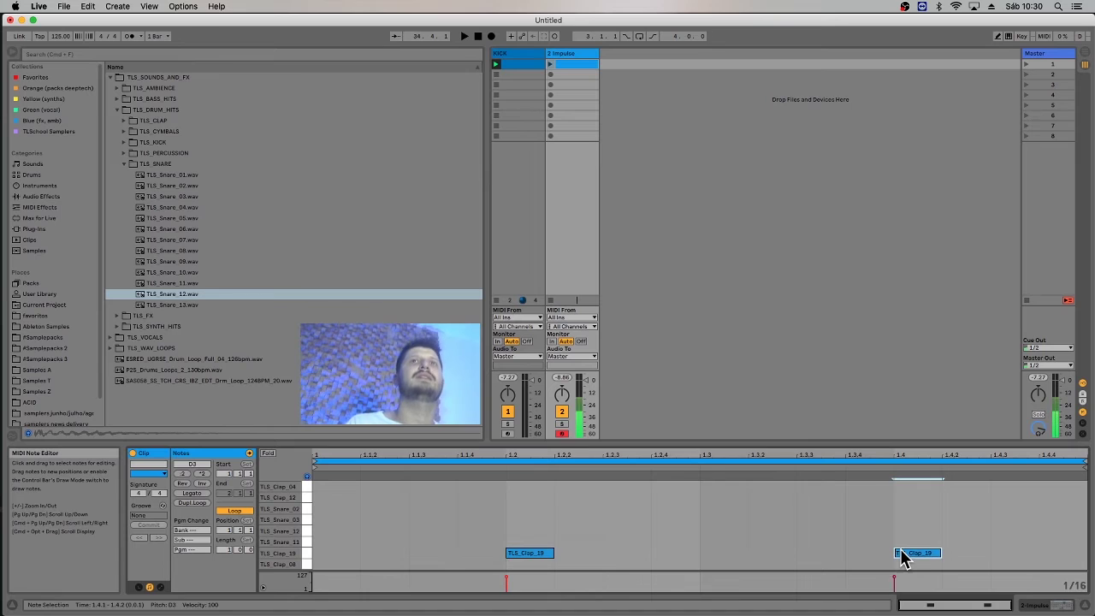
left_click(552, 67)
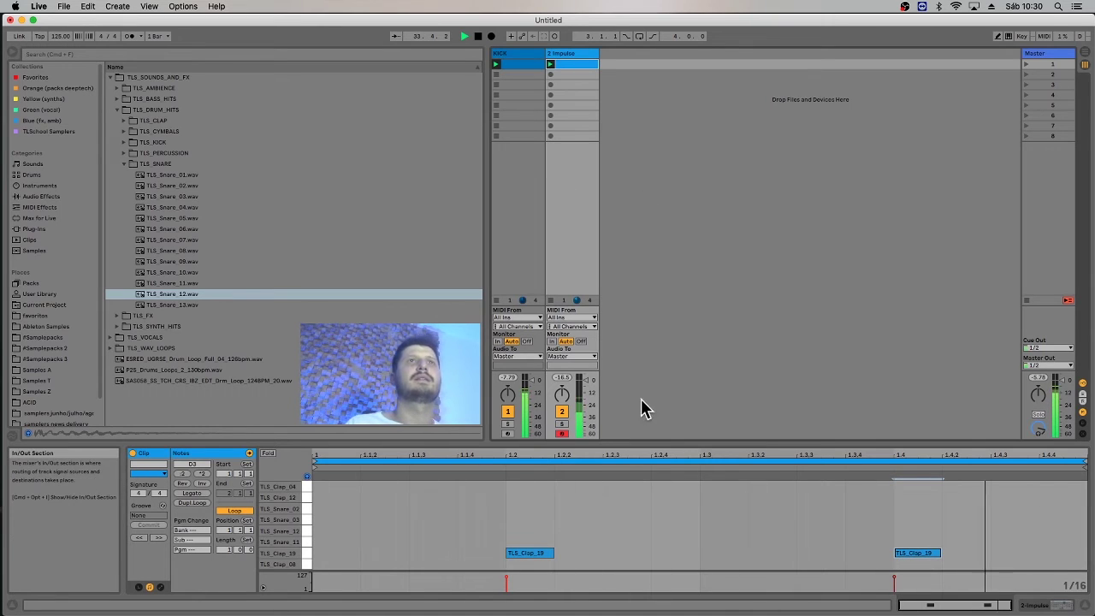
key("space")
left_click(669, 527)
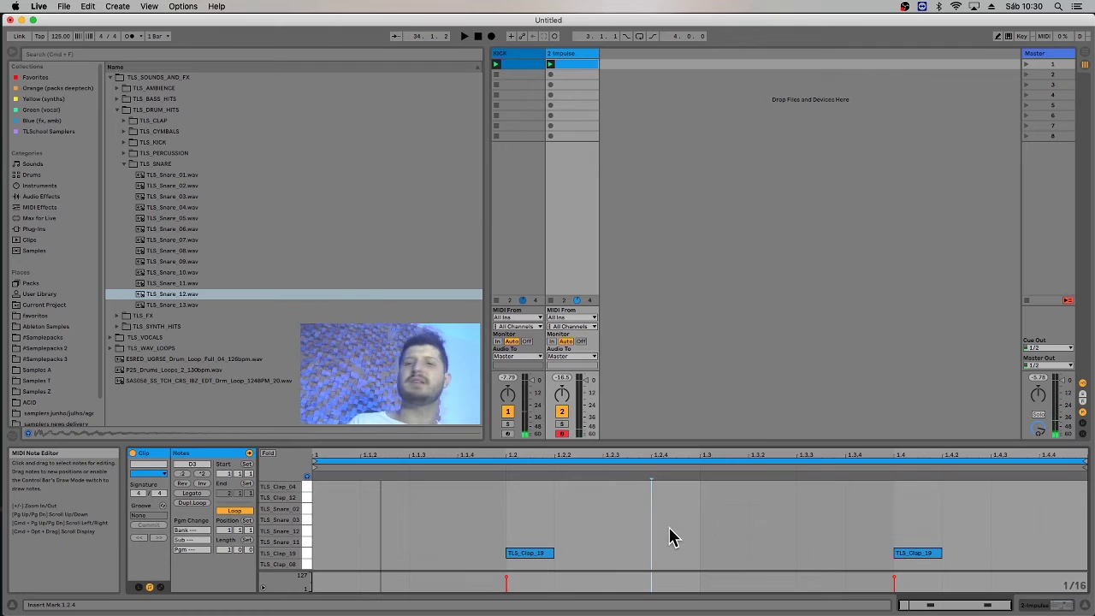
Stack TLS_Snare_11, TLS_Snare_12 and TLS_Clap_08 notes with the clap on beat 1.2 and play the clip.
left_click(304, 542)
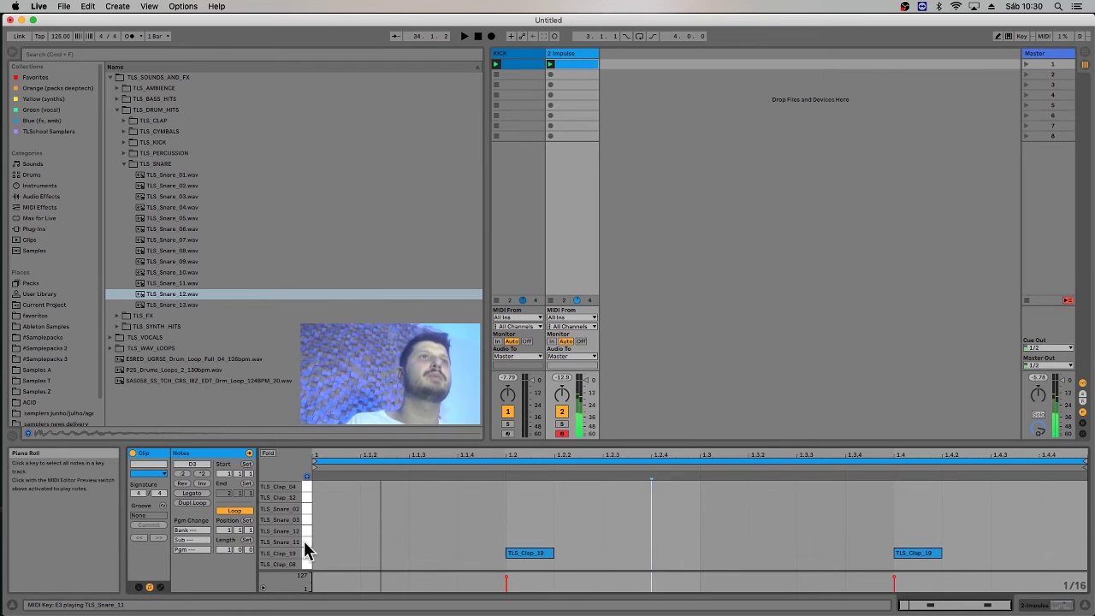
left_click(504, 554)
key("super+d")
key("Left")
key("Up")
key("super+d")
key("Left")
key("Down")
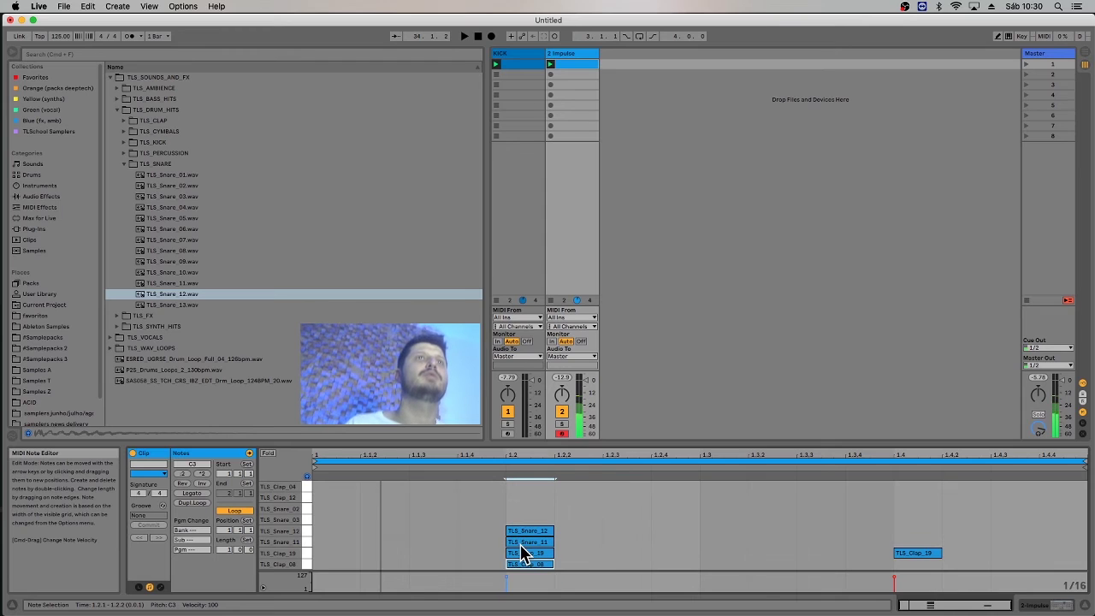
key("space")
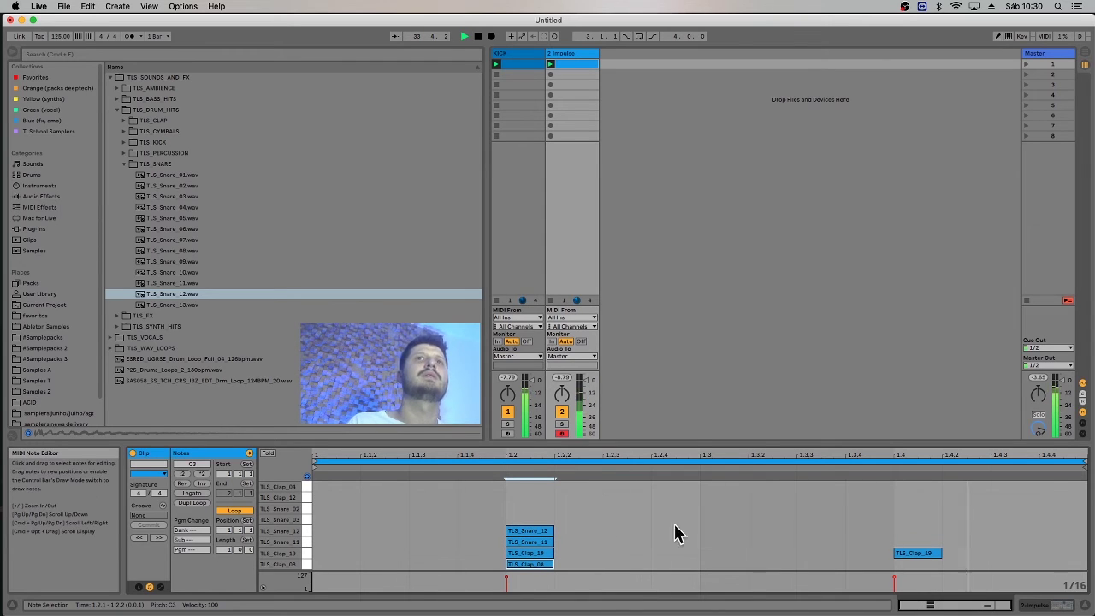
Stack TLS_Snare_12, TLS_Snare_11 and TLS_Clap_08 notes with the TLS_Clap_19 note on beat 1.4.
double_click(905, 531)
key("super+d")
key("Left")
key("Down")
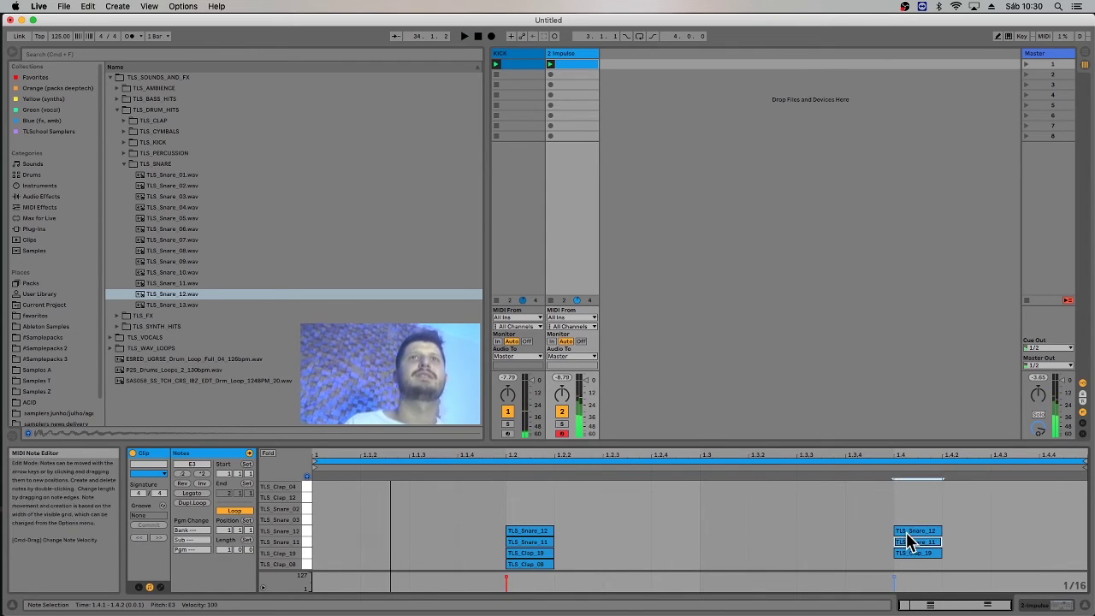
key("super+d")
key("Down")
key("Down")
key("Left")
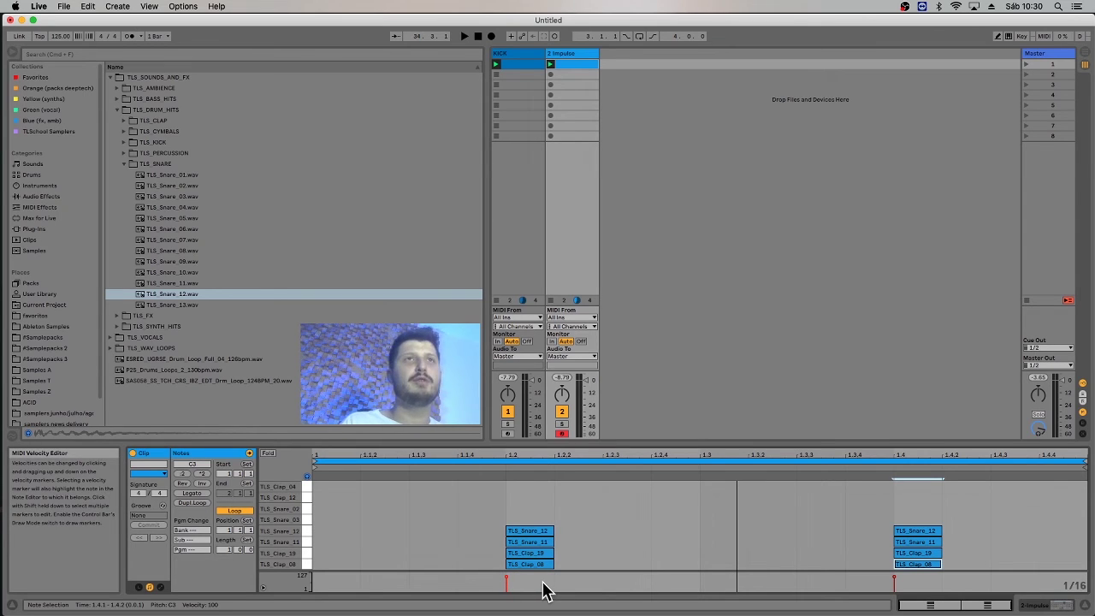
Try an extra TLS_Clap_19 note at 1.2.3 with a velocity of 30 and play the clip.
double_click(622, 556)
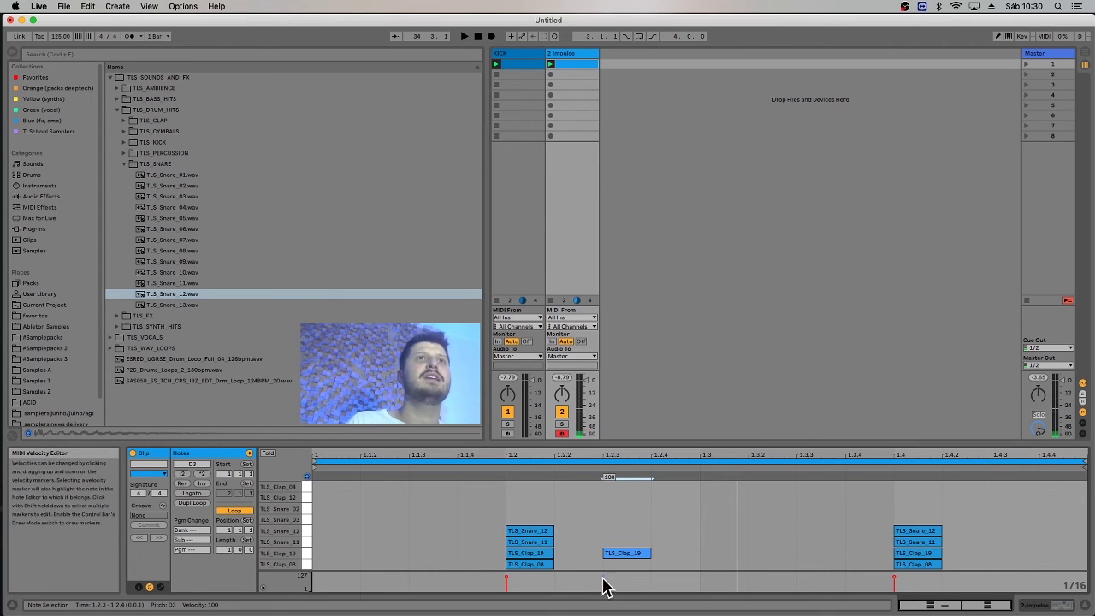
left_click_drag(603, 587, 603, 603)
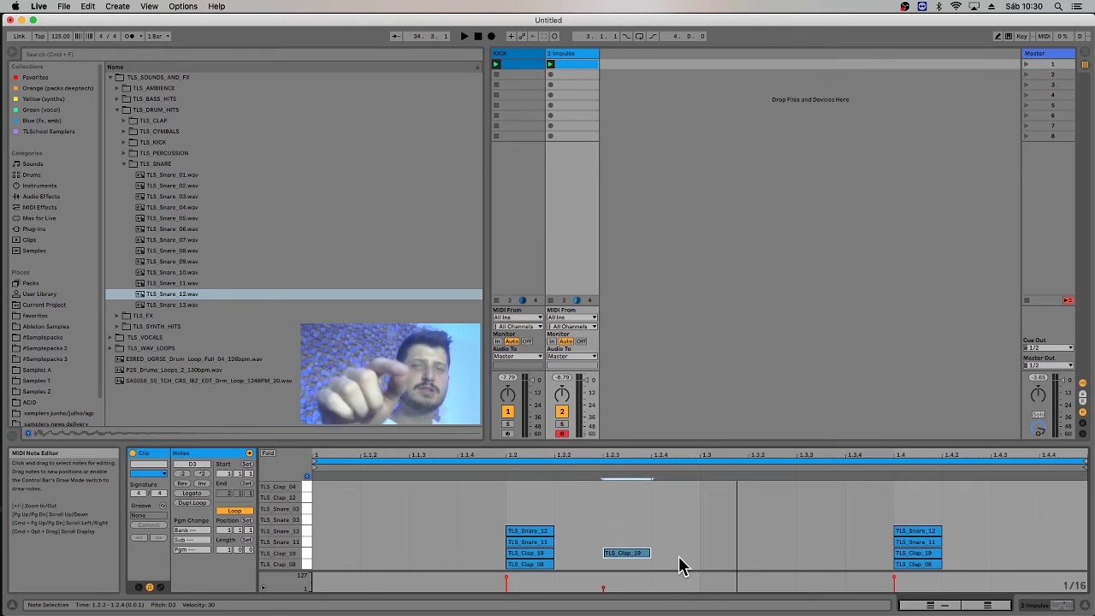
key("space")
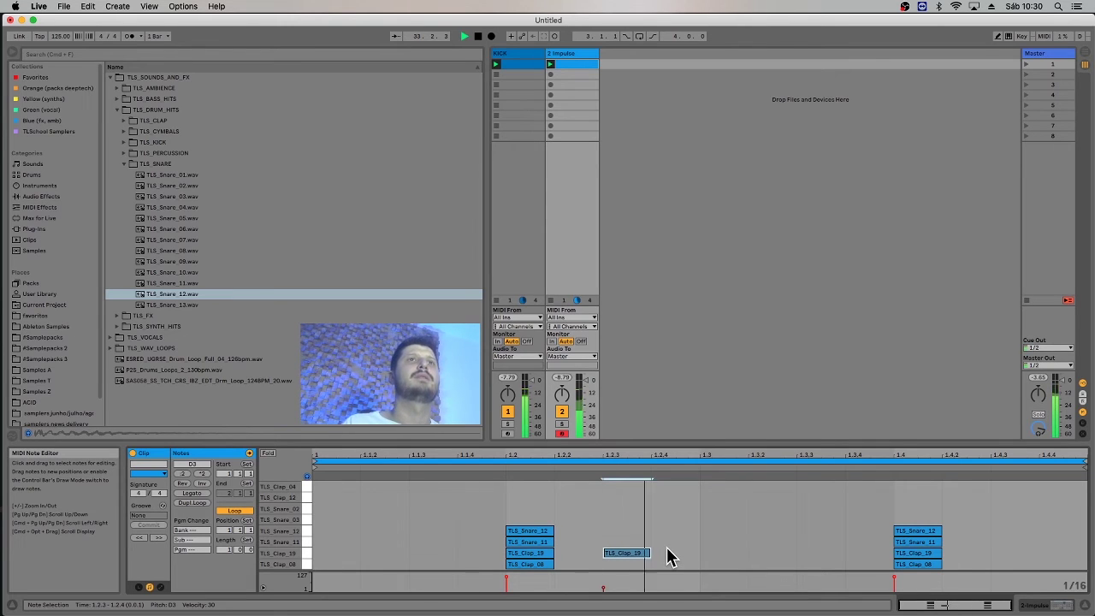
key("space")
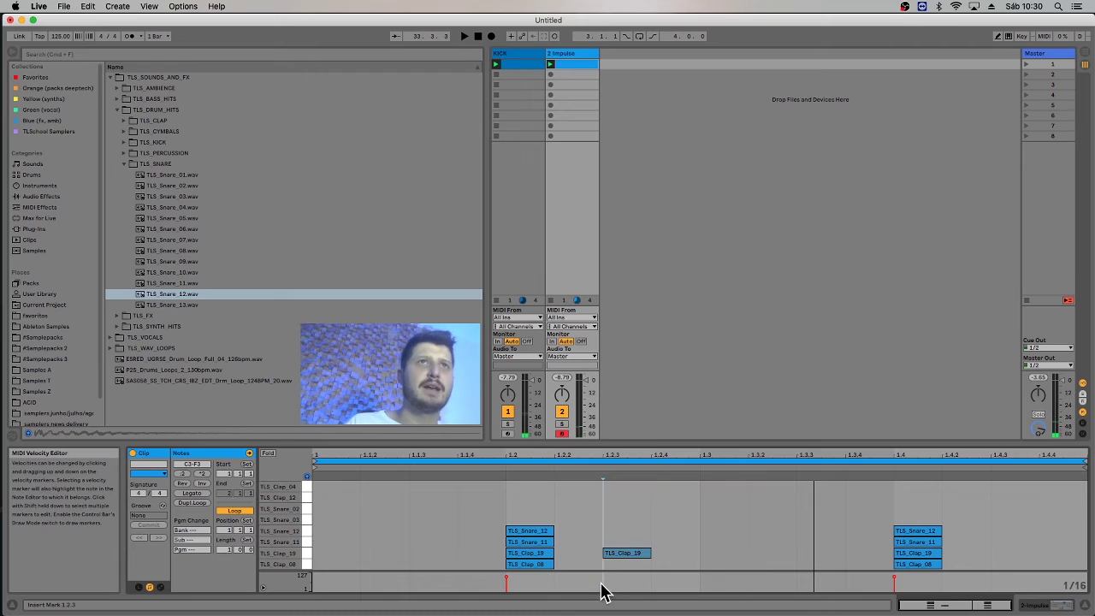
Try the extra TLS_Clap_19 note at velocity 127 in playback, and delete the note.
left_click(603, 589)
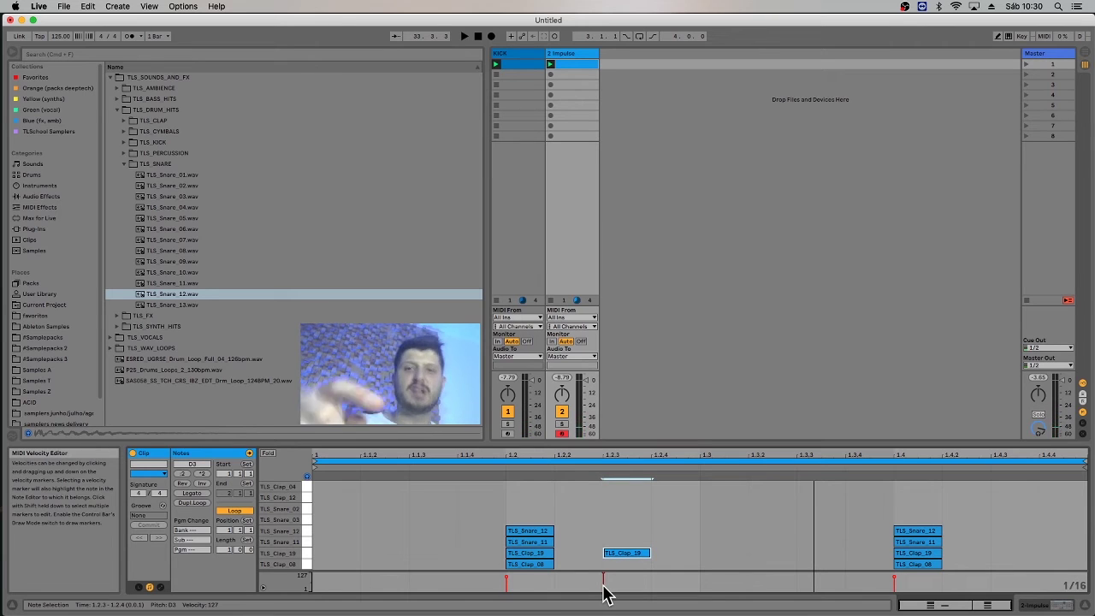
key("space")
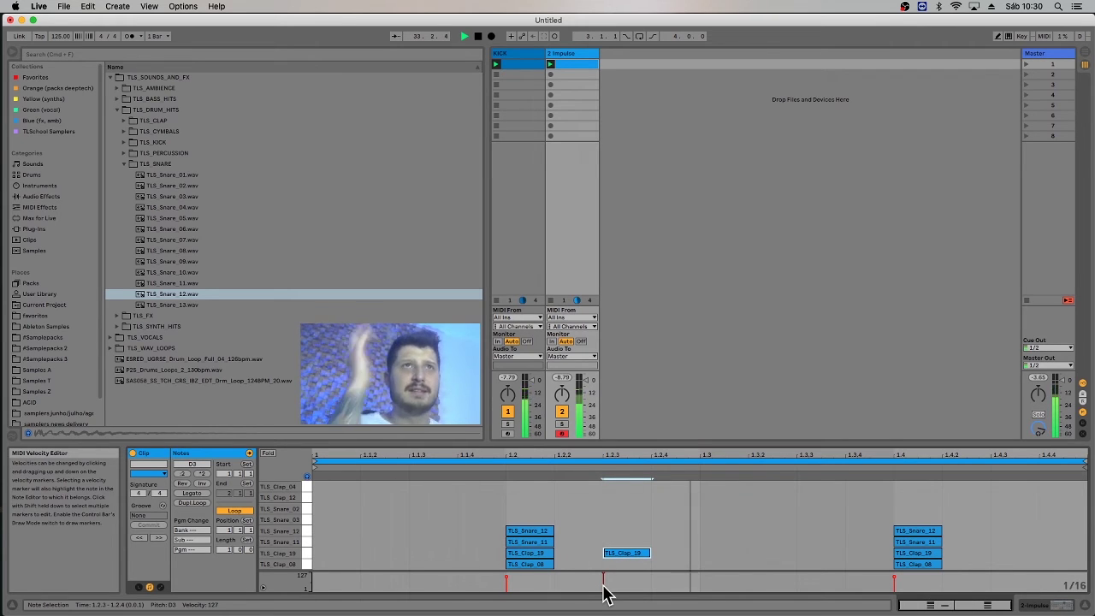
key("space")
double_click(629, 553)
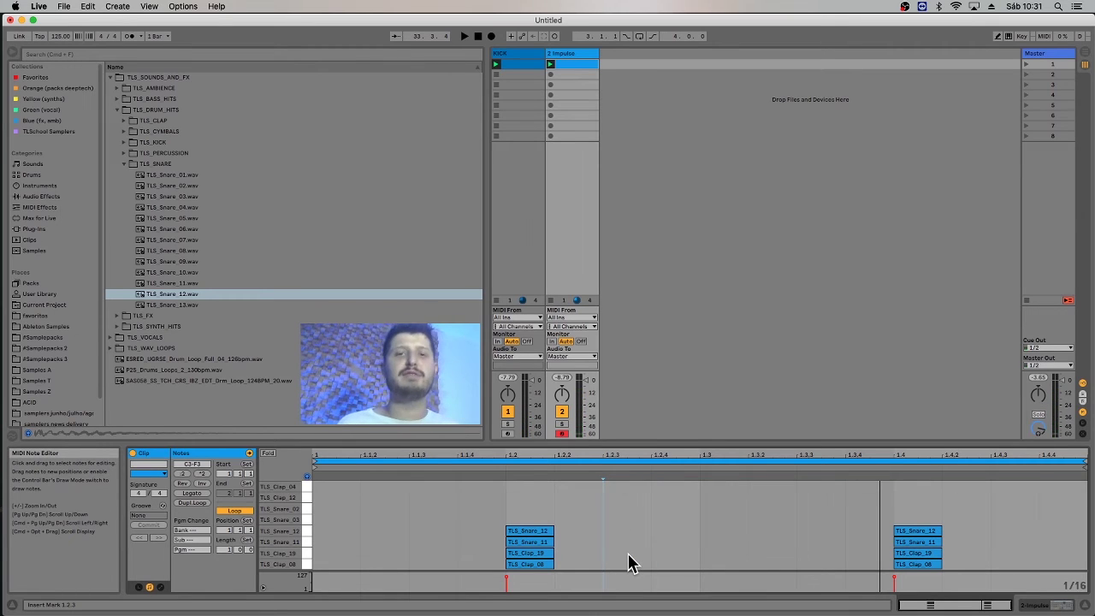
Audition the two snare rows and raise the velocity of both TLS_Snare_11 notes to 112.
left_click(310, 531)
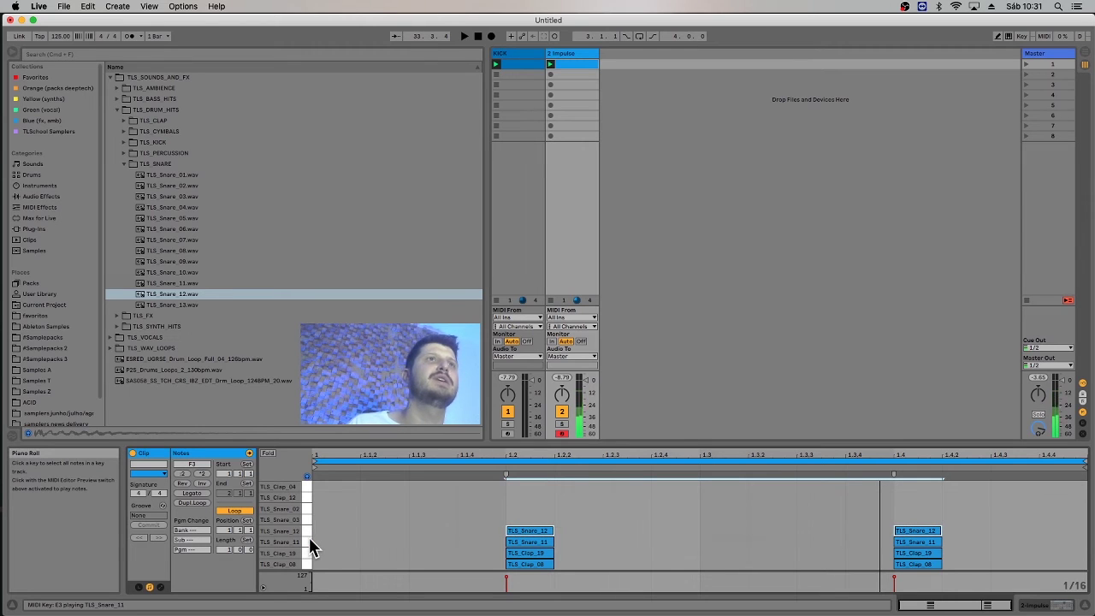
left_click(309, 542)
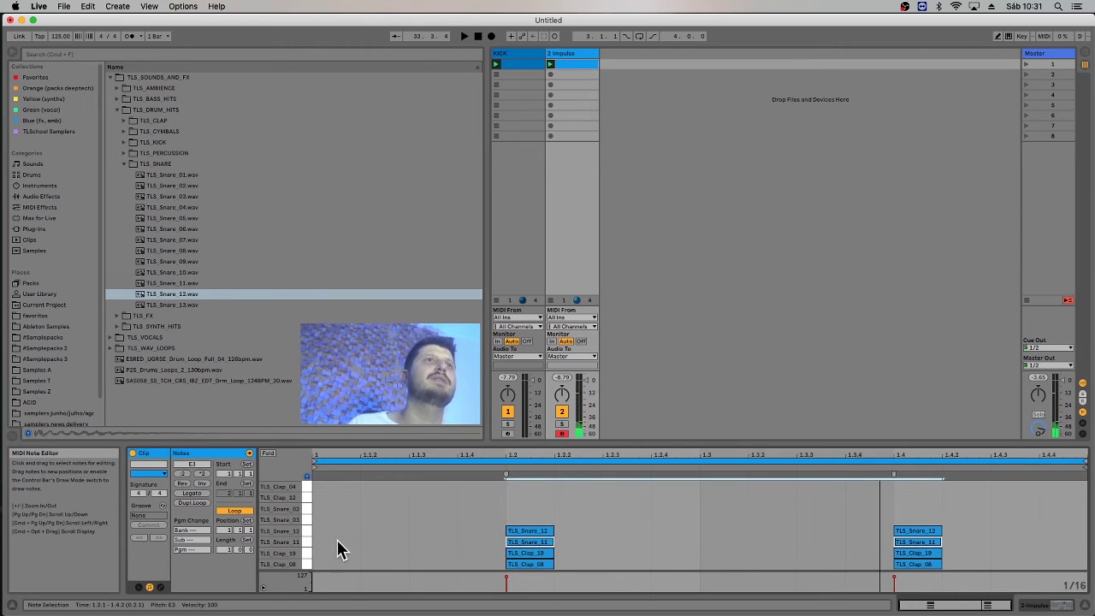
left_click(542, 544)
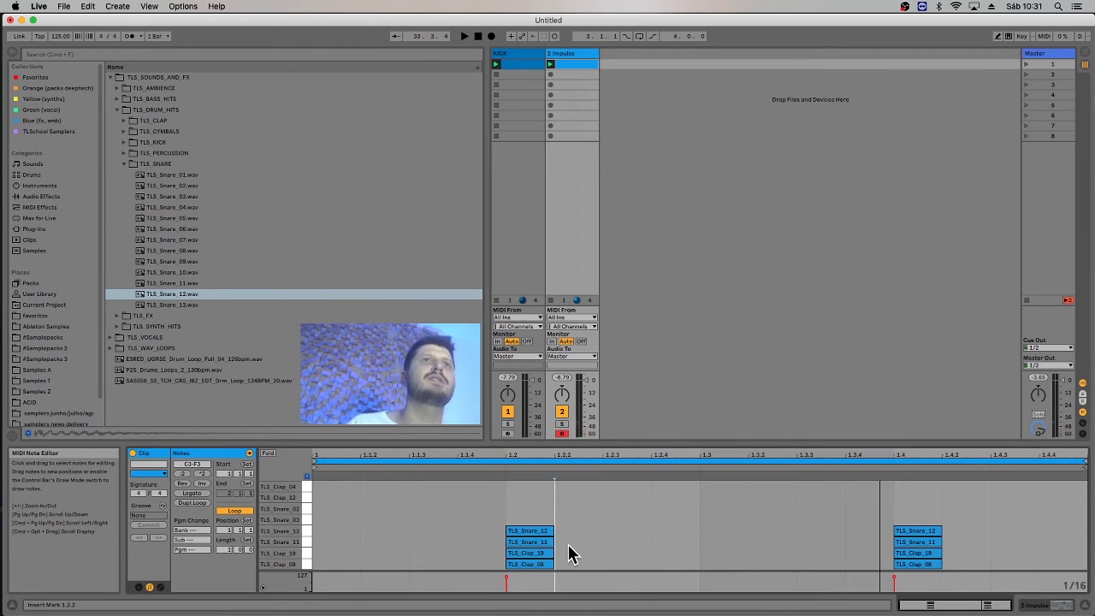
left_click(507, 578)
left_click(524, 543)
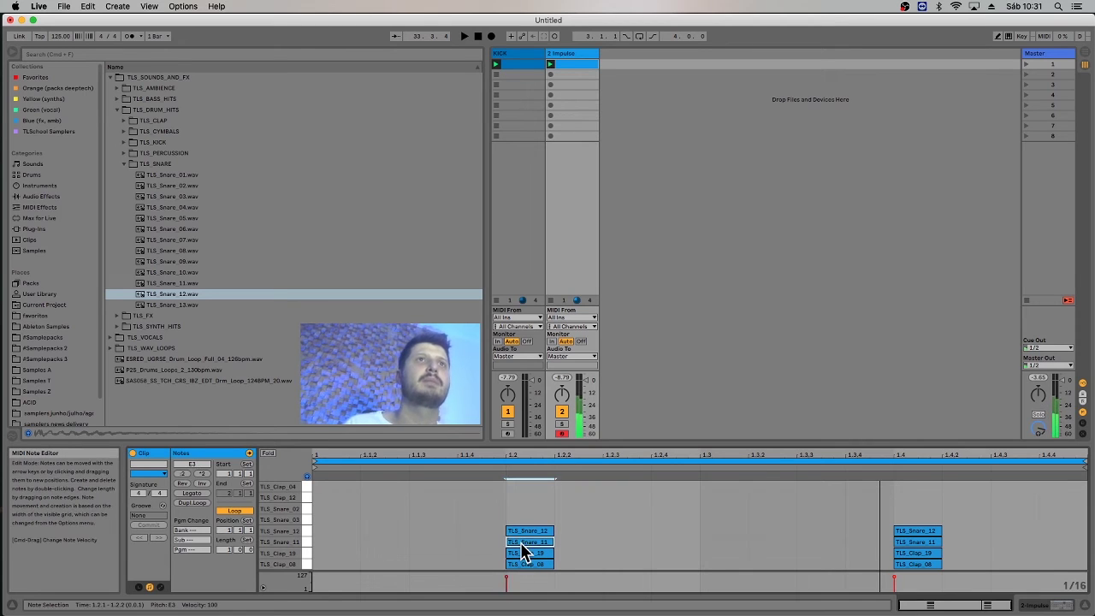
left_click_drag(508, 578, 508, 571)
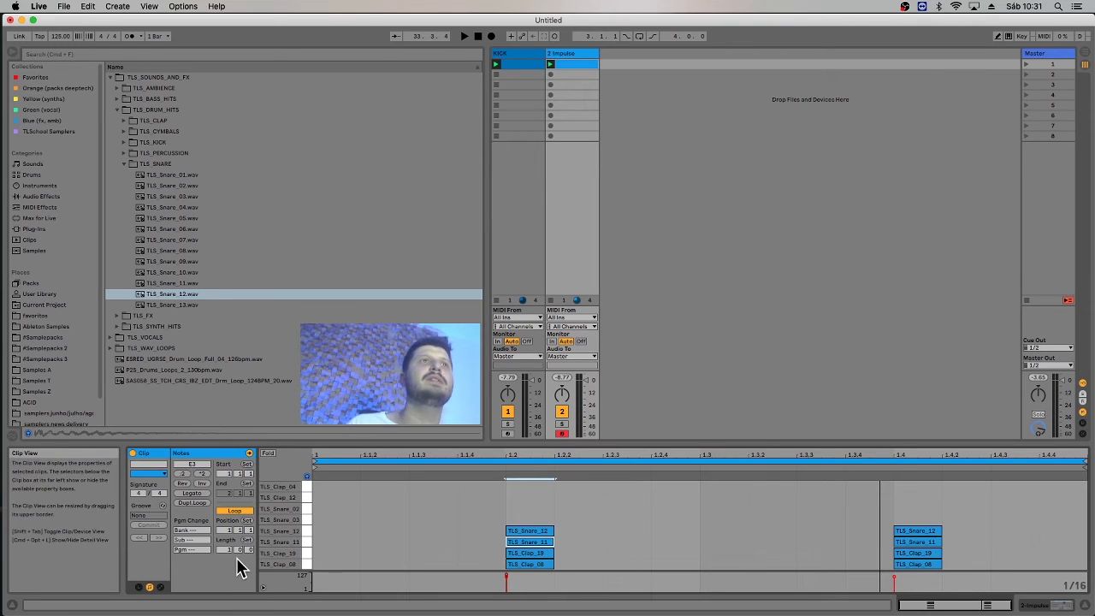
left_click(308, 543)
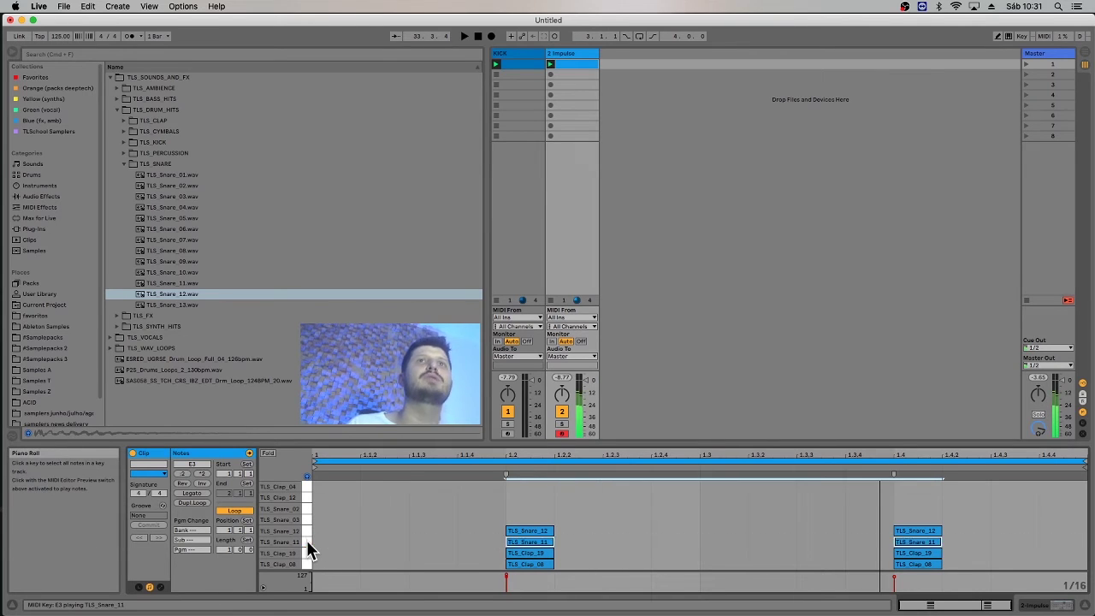
mouse_move(507, 582)
left_mouse_down()
mouse_move(507, 599)
mouse_move(508, 579)
left_mouse_up()
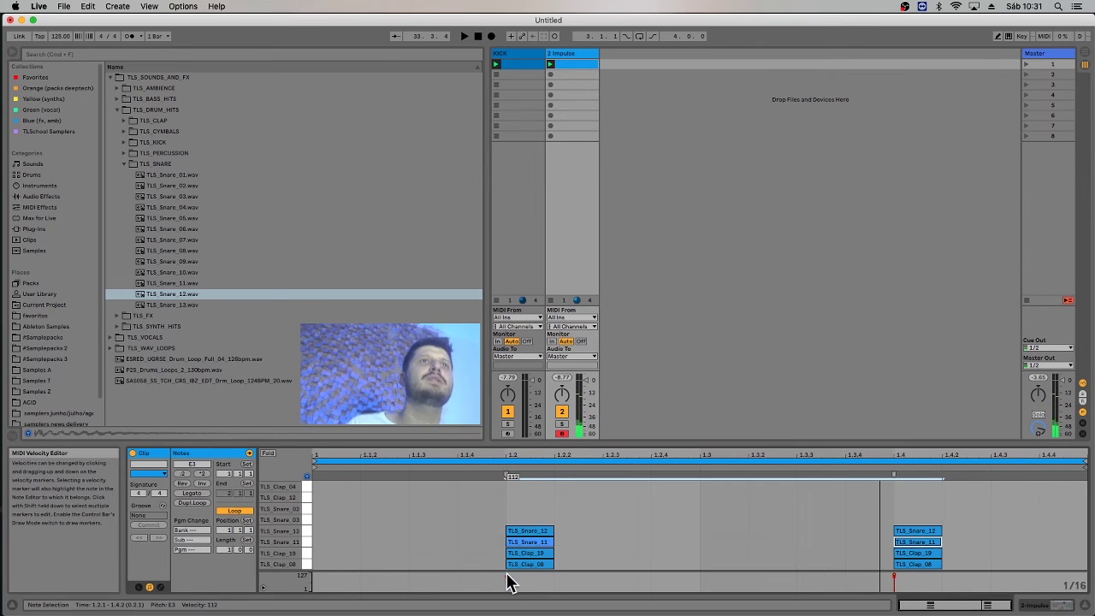
Lower the velocity of both TLS_Clap_19 notes to 70 and play the clip with the kick.
left_click(307, 566)
left_click(305, 552)
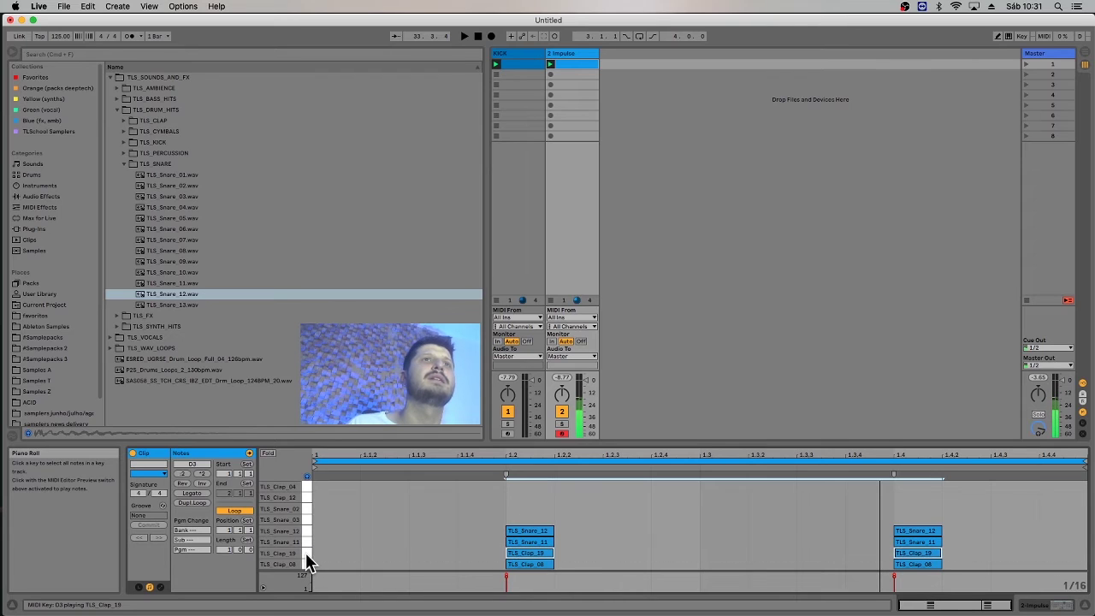
left_click_drag(507, 577, 509, 585)
key("space")
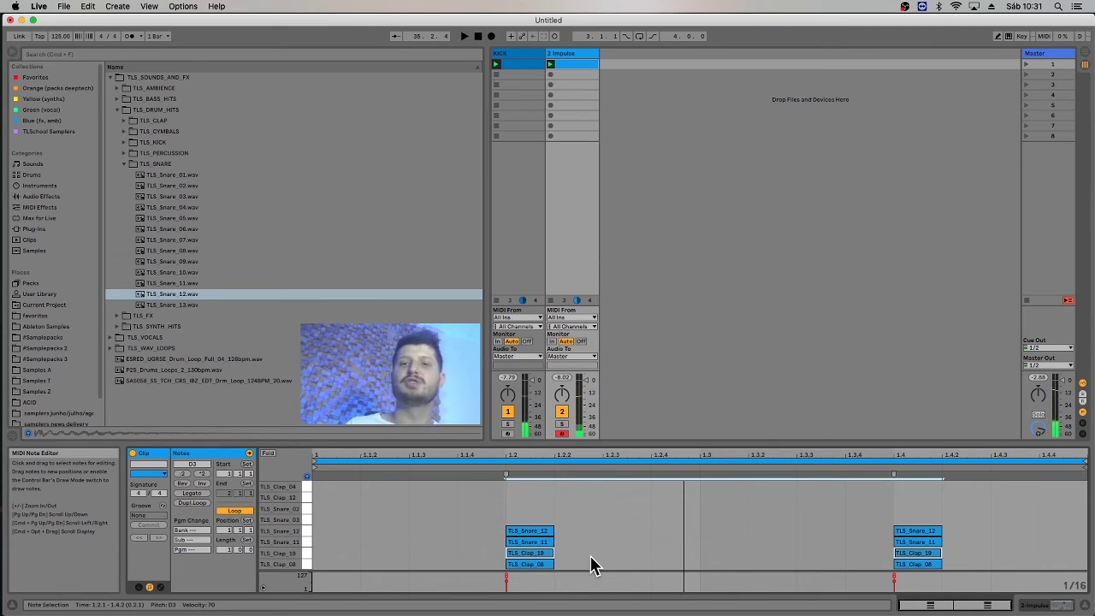
Audition the unused snare and clap rows from TLS_Snare_03 up to TLS_Clap_04 in the Impulse clip.
left_click(592, 560)
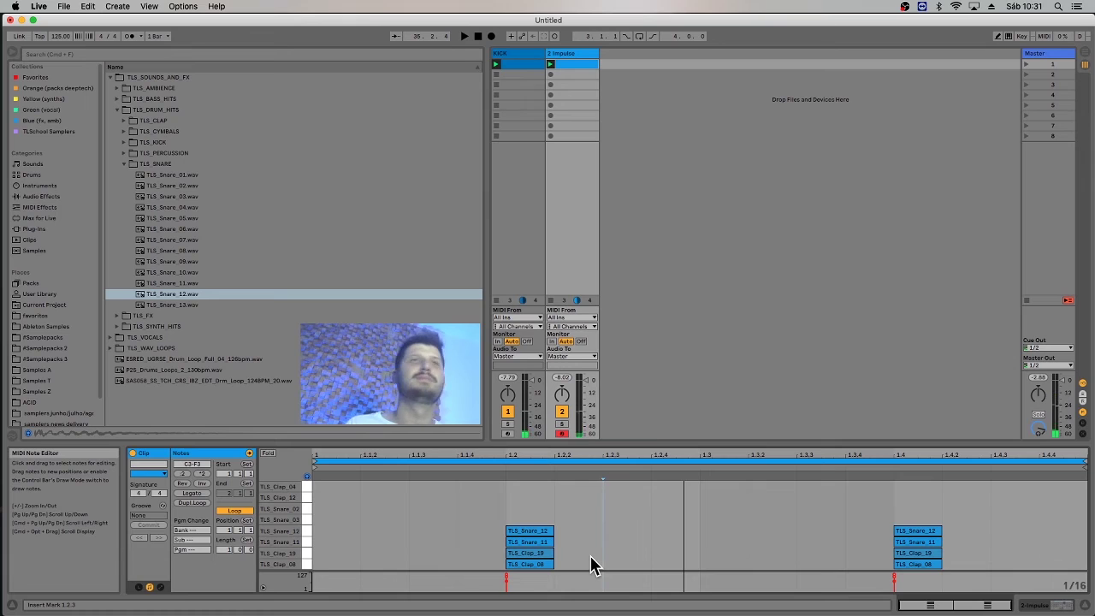
left_click(303, 522)
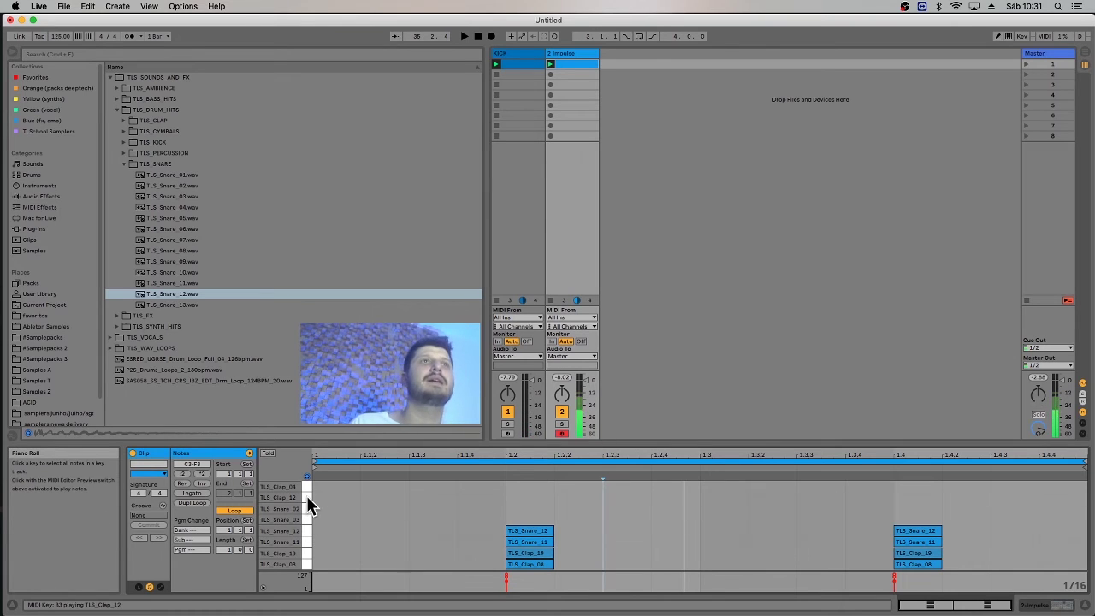
left_click(306, 487)
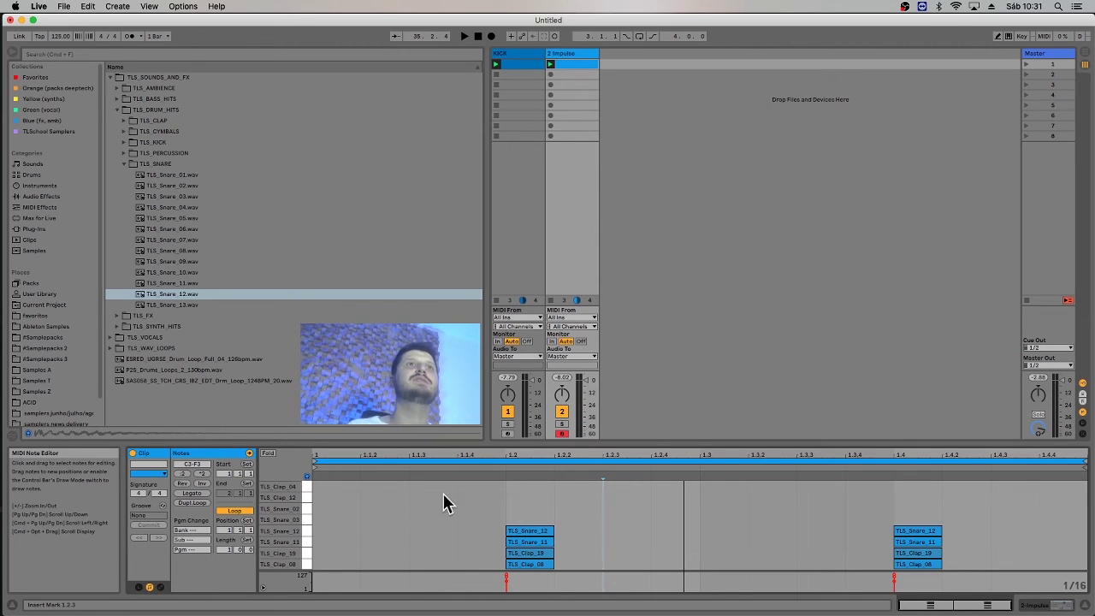
Try extra TLS_Clap_08 notes at 1.1.1 and 1.3.1, and delete both.
double_click(334, 565)
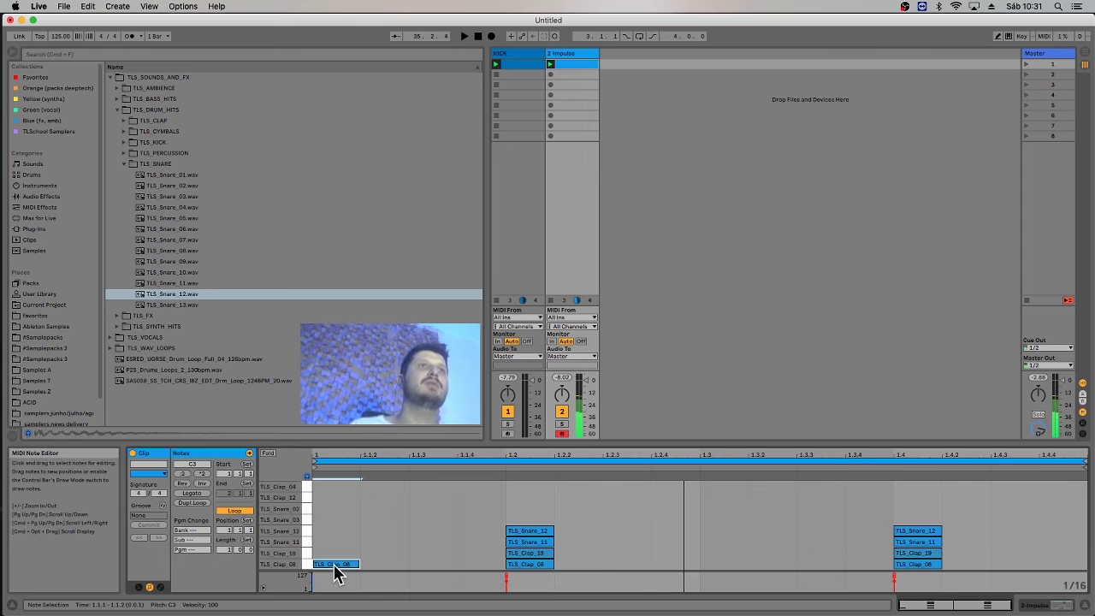
double_click(727, 564)
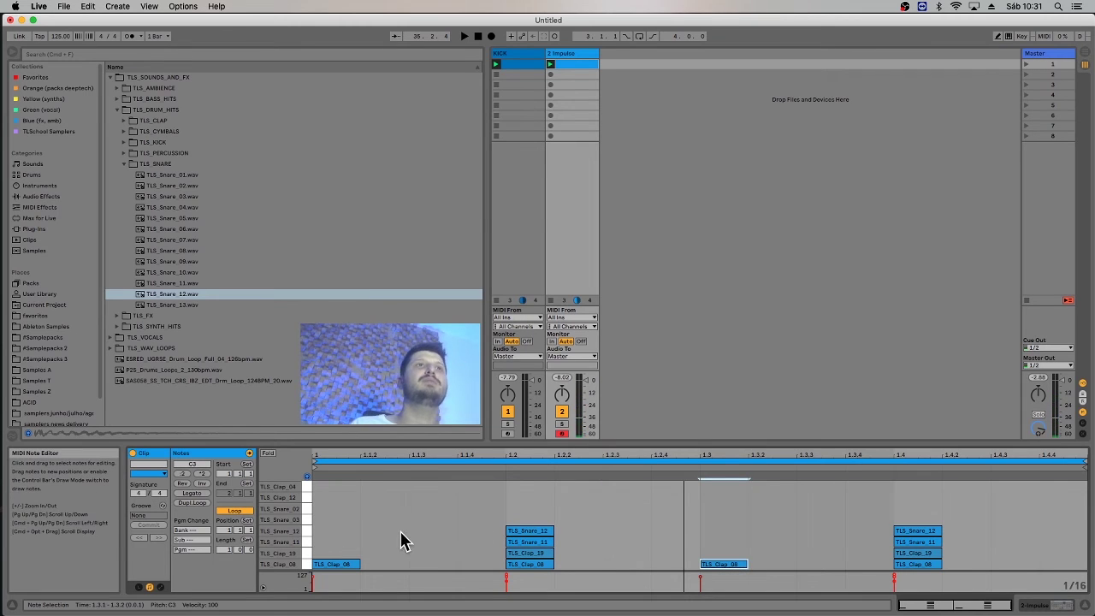
left_click_drag(401, 540, 313, 547)
key("Delete")
mouse_move(505, 594)
left_click(723, 564)
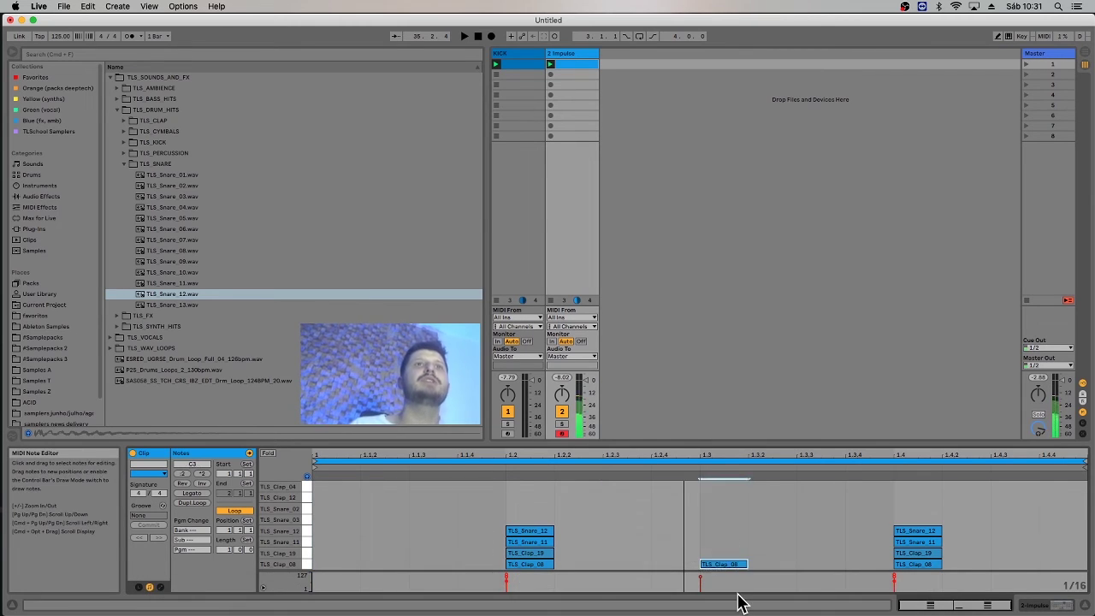
key("Delete")
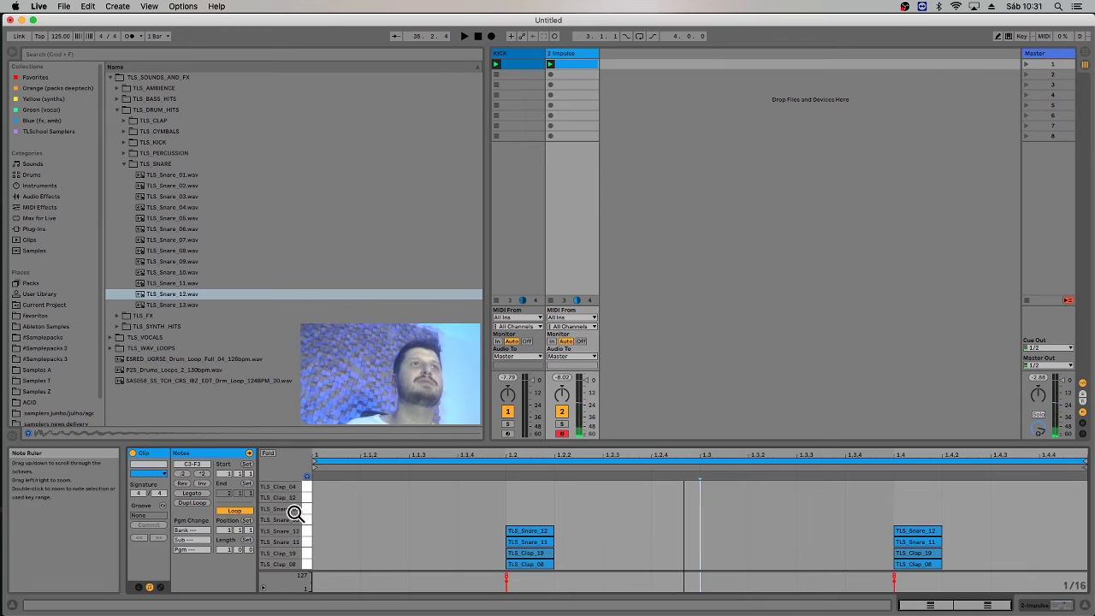
Add a TLS_Snare_03 note at 1.1.2 and a TLS_Snare_02 note at 1.1.4, and play the clip.
double_click(385, 519)
key("ctrl+d")
key("Up")
key("Right")
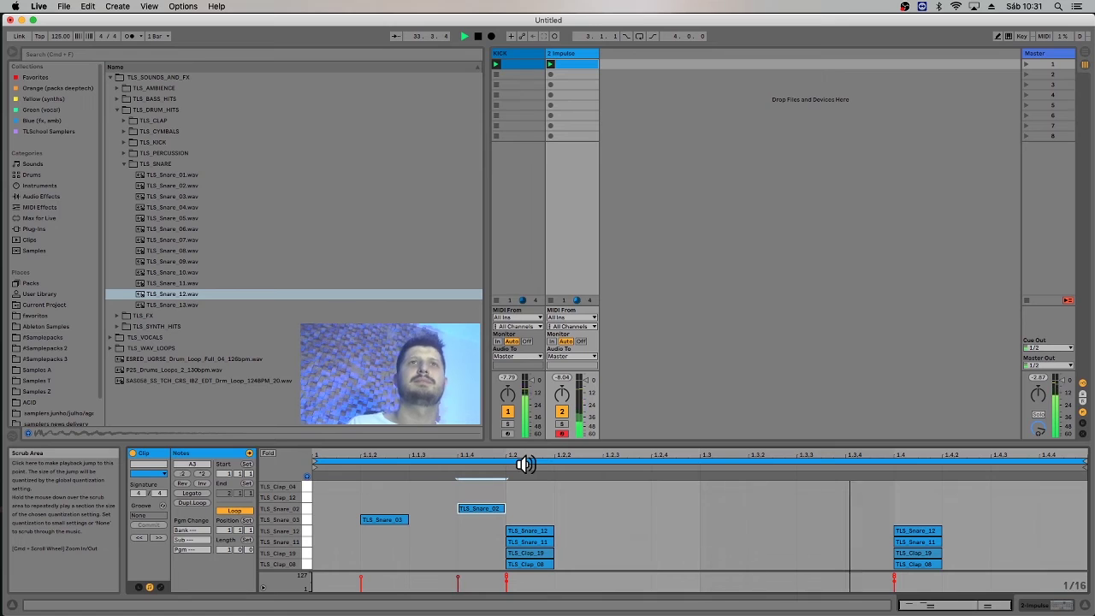
key("space")
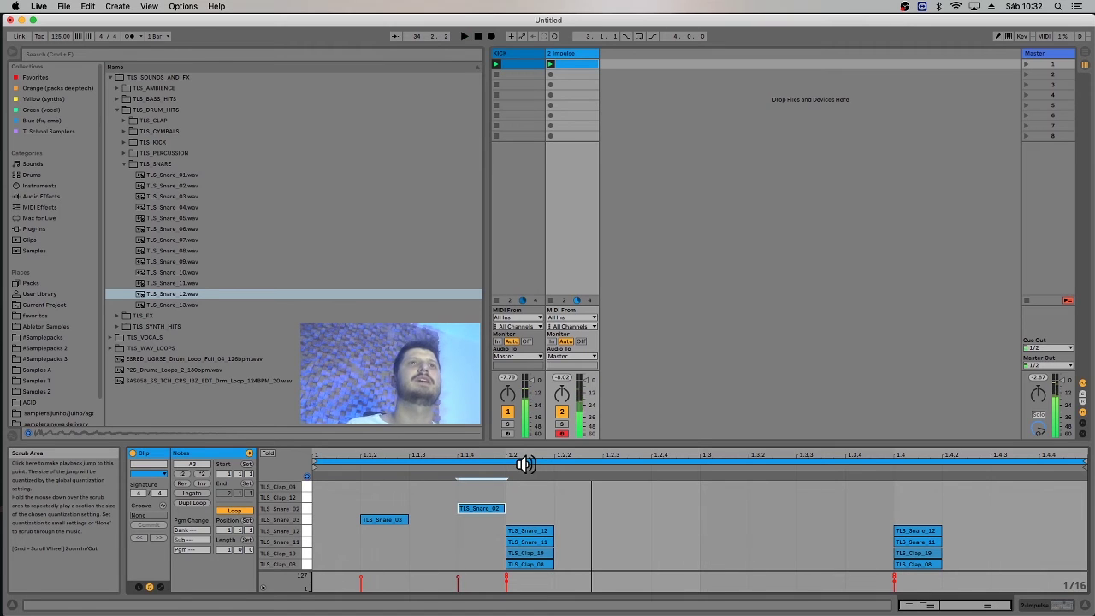
Add TLS_Clap_04 notes at 1.2.4 and 1.3.3 and play the clip.
double_click(683, 486)
key("super+d")
key("space")
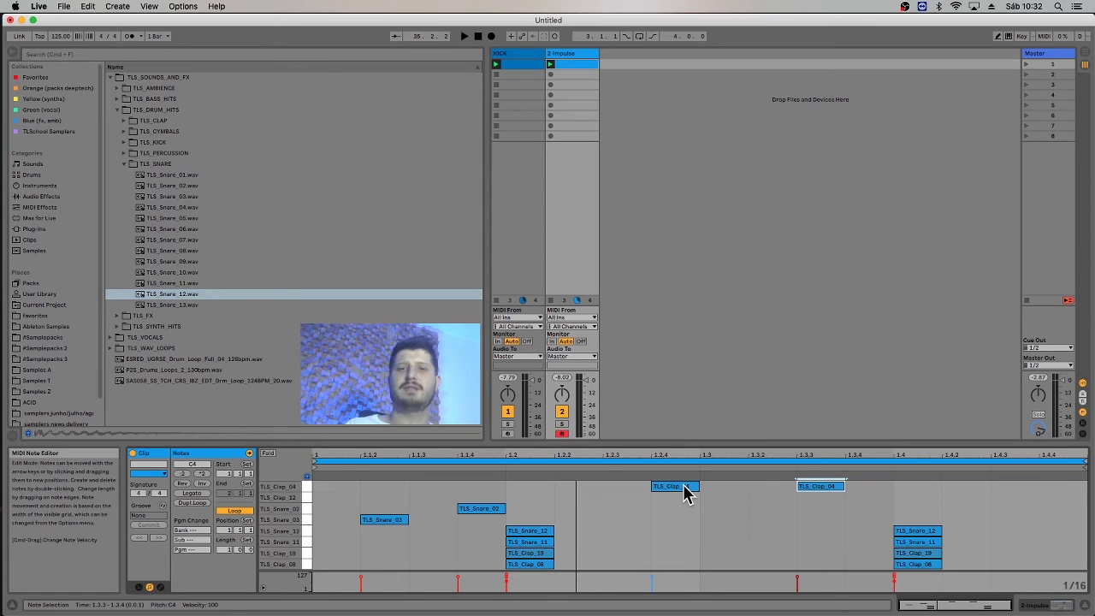
left_click(699, 511)
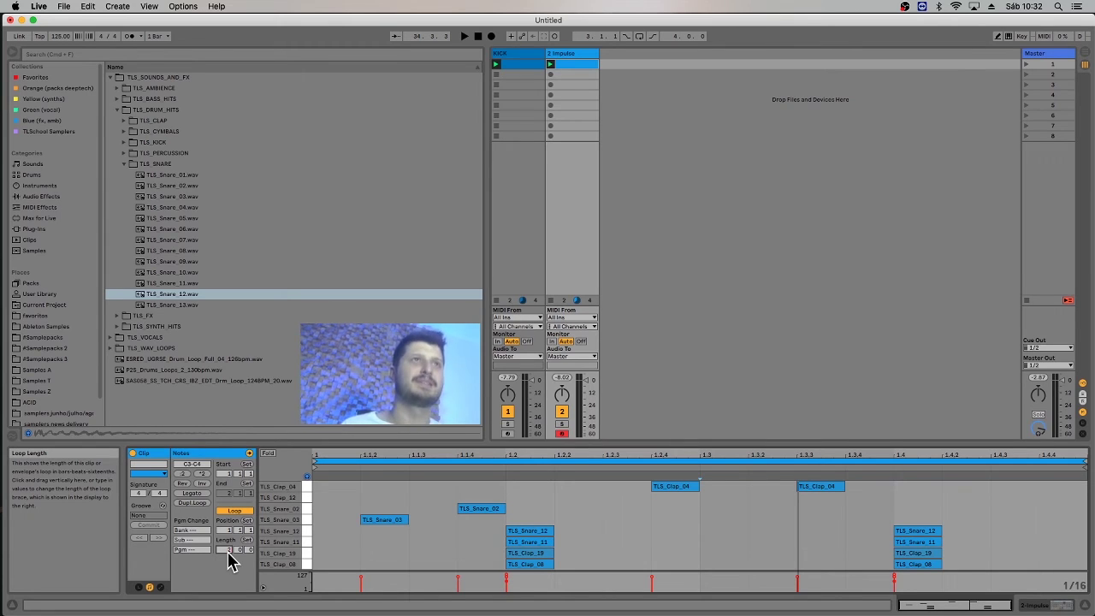
Set the clip's loop length to 2 bars and duplicate all notes of bar 1 into bar 2.
key("Return")
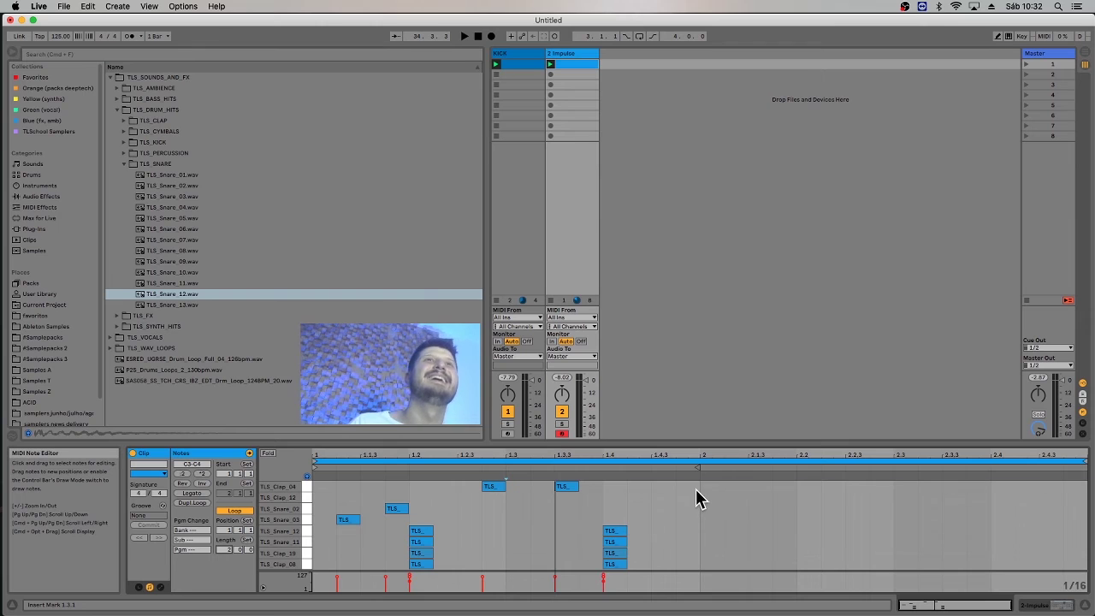
key("super+a")
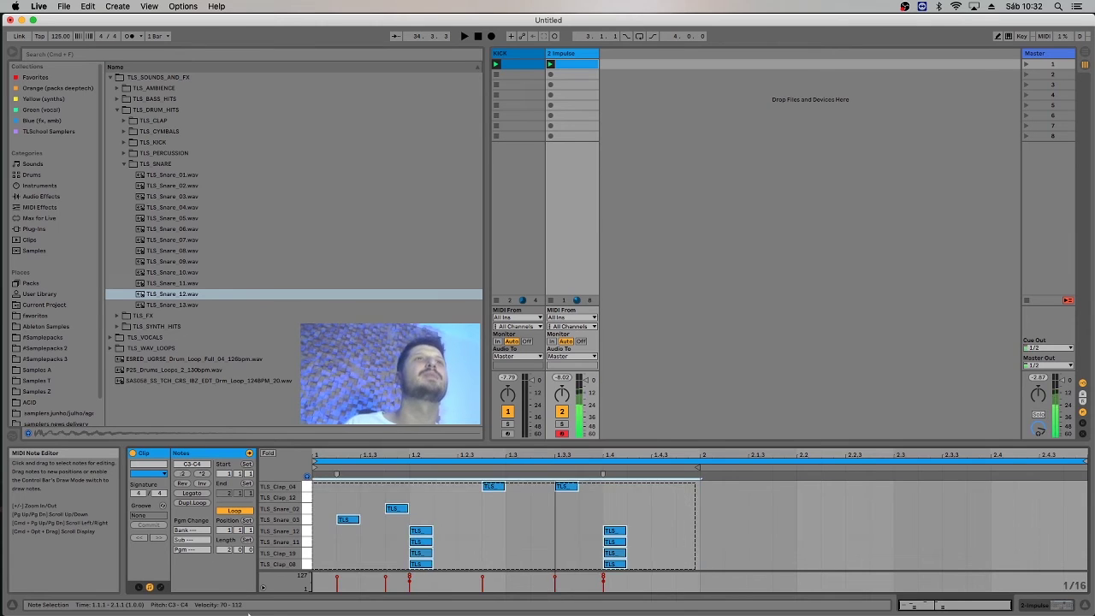
key("super+d")
Delete the TLS_Clap_04 notes in bar 1 and the TLS_Snare_02 and TLS_Snare_03 notes in bar 2, and play the clip.
left_click(483, 475)
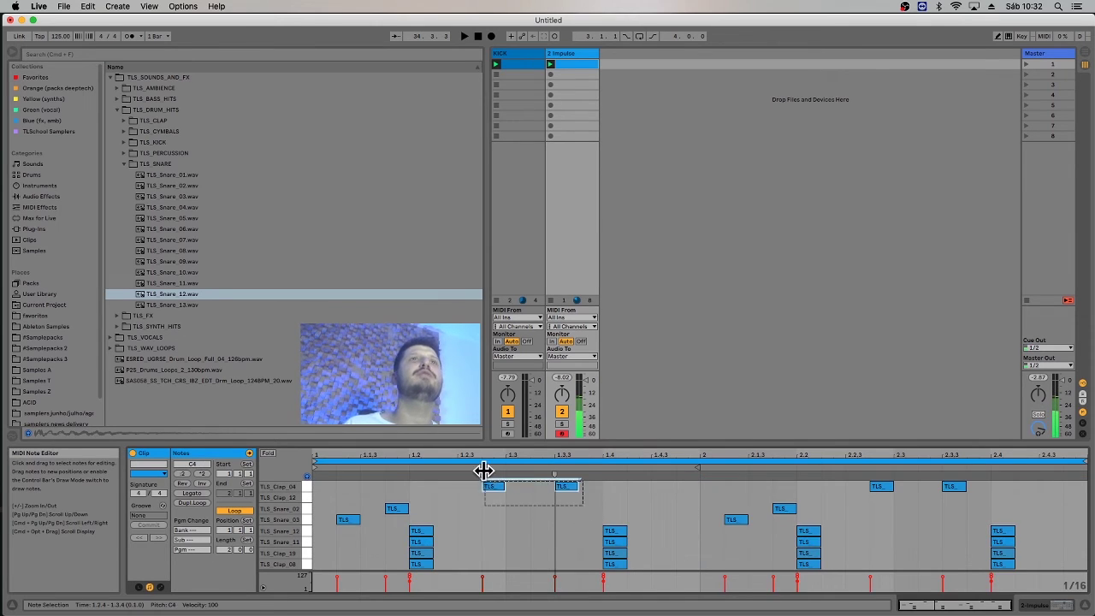
left_click_drag(791, 502, 721, 520)
key("Delete")
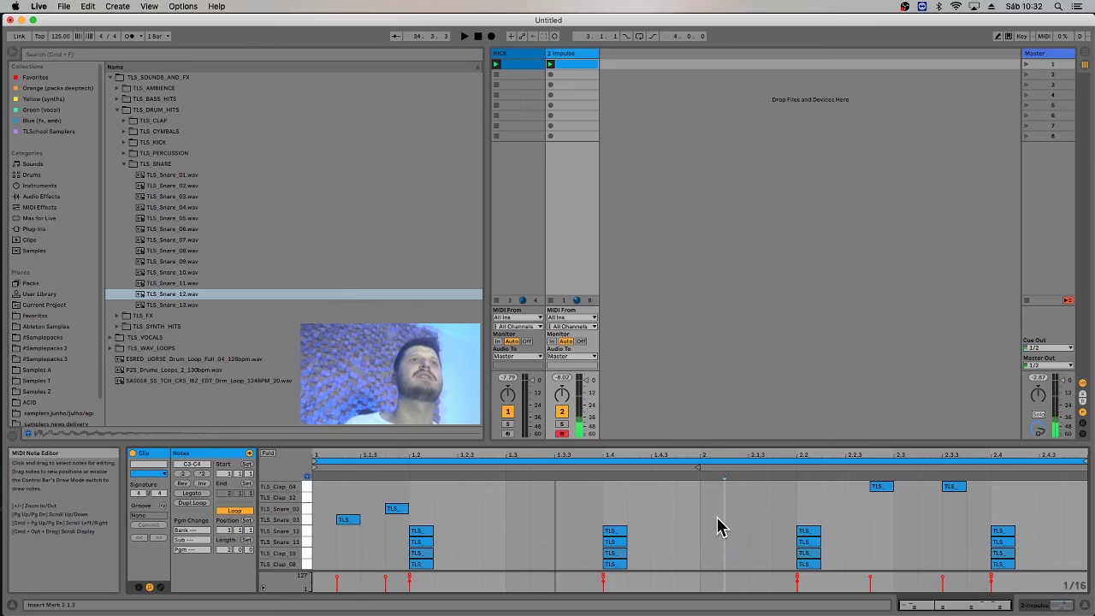
key("space")
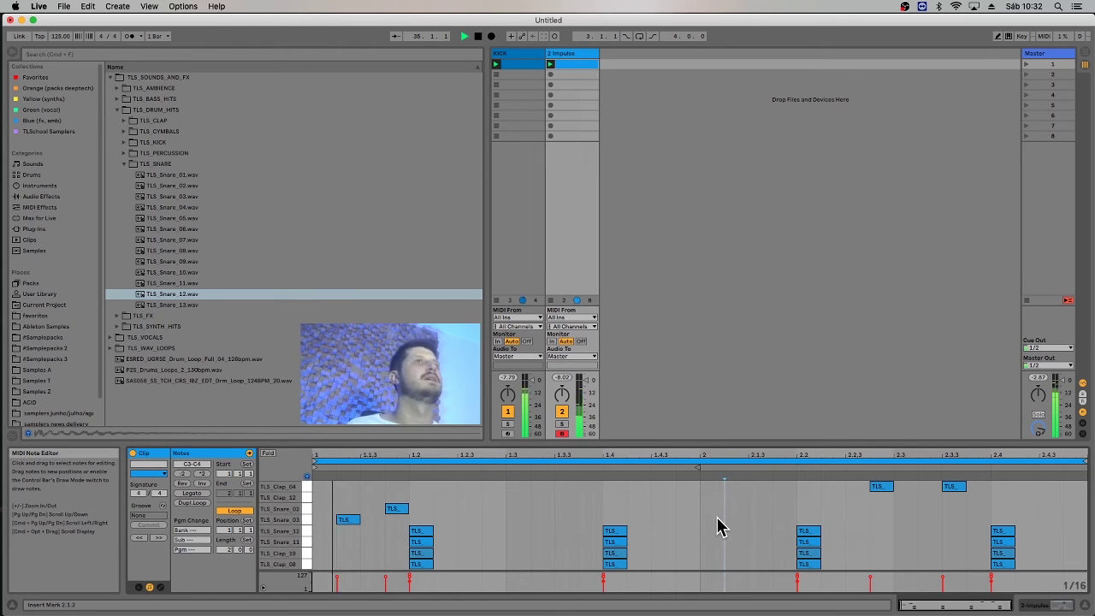
key("space")
Audition the TLS_Clap_12 row, add TLS_Clap_12 notes at 1.3.3 and 1.4.4, and play the clip.
left_click(305, 490)
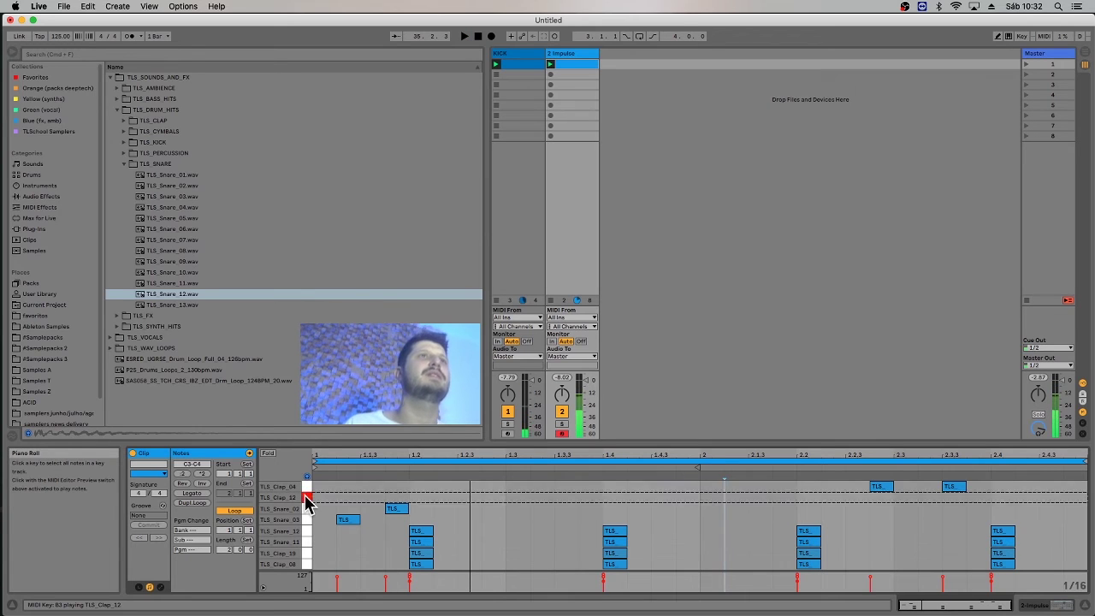
double_click(564, 497)
key("super+d")
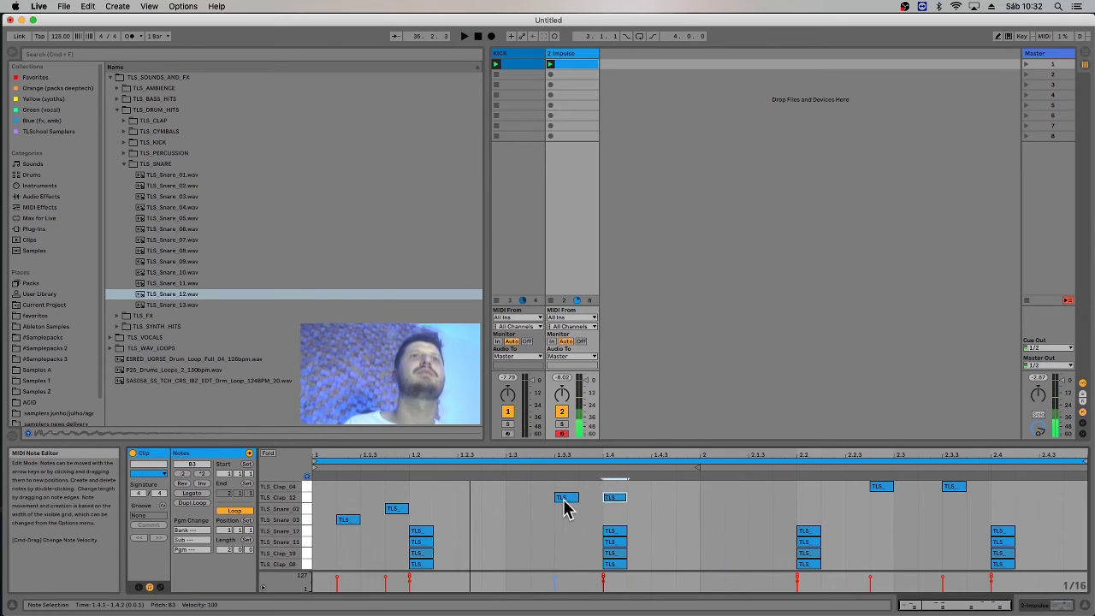
key("Right")
key("Right")
key("Right")
key("space")
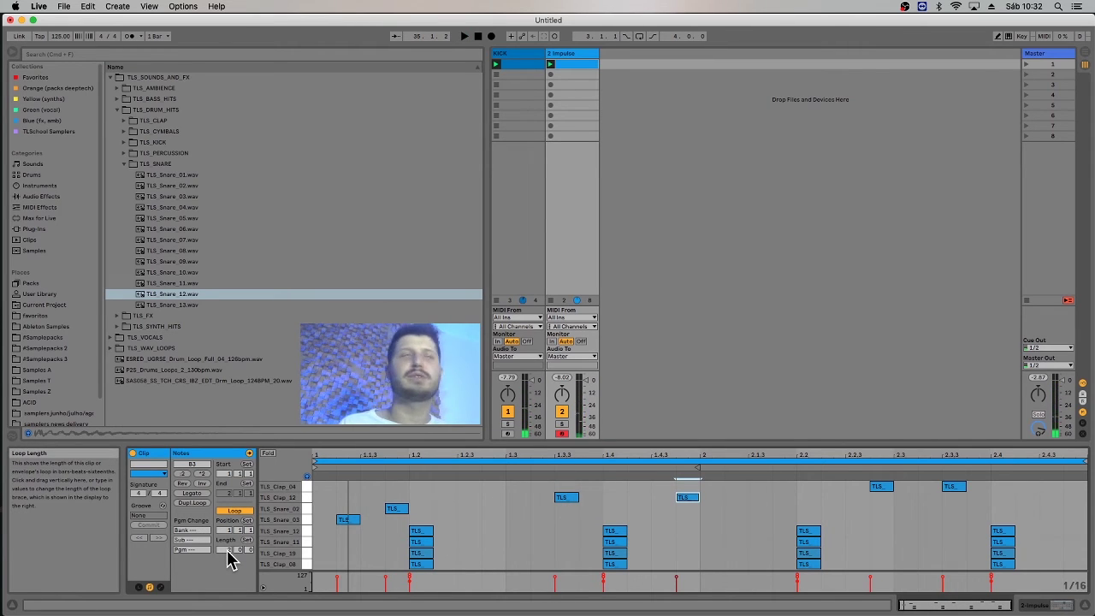
Set the clip's loop length to 4 bars and duplicate the two-bar pattern into bars 3 and 4.
left_click_drag(231, 557, 229, 554)
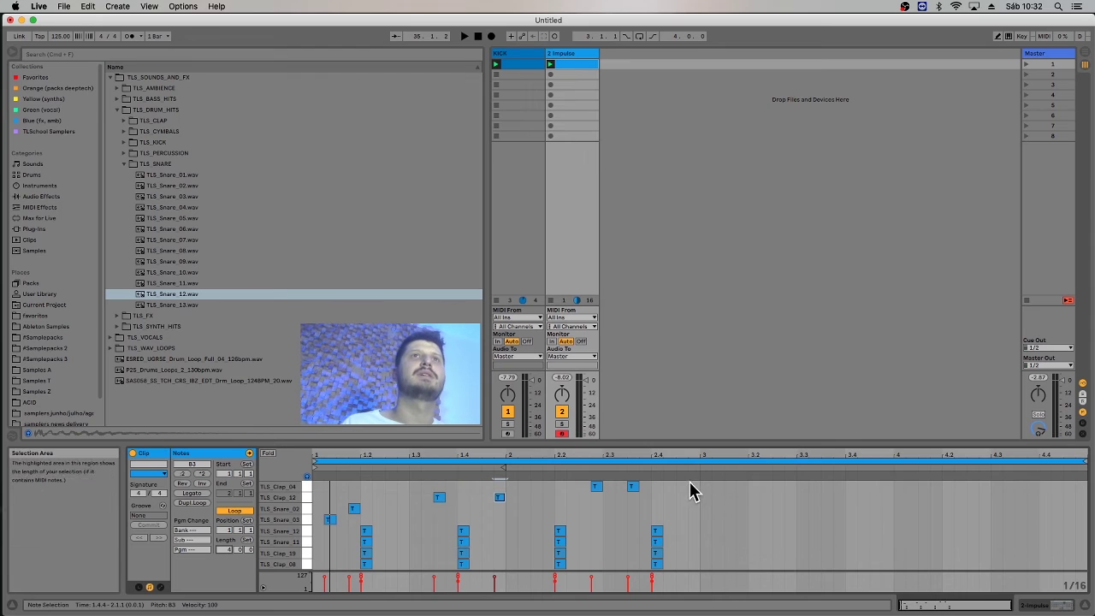
left_click_drag(698, 481, 315, 569)
key("super+d")
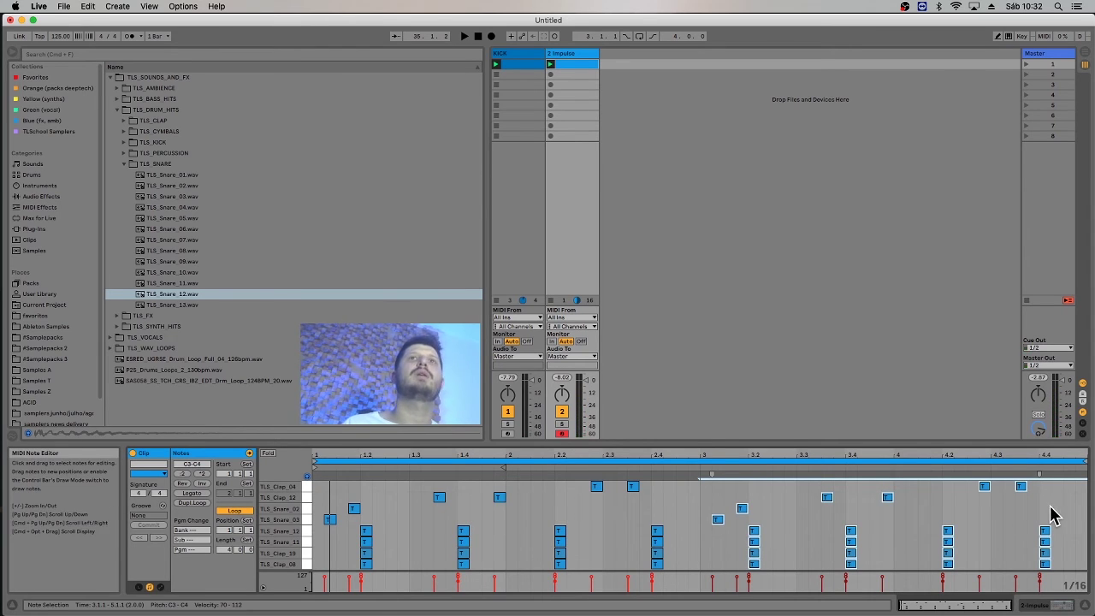
Add a TLS_Clap_12 note at 4.1.3 and a TLS_Snare_03 note at 4.1.4, and play the four-bar clip.
double_click(923, 498)
double_click(958, 520)
left_click_drag(957, 520, 934, 522)
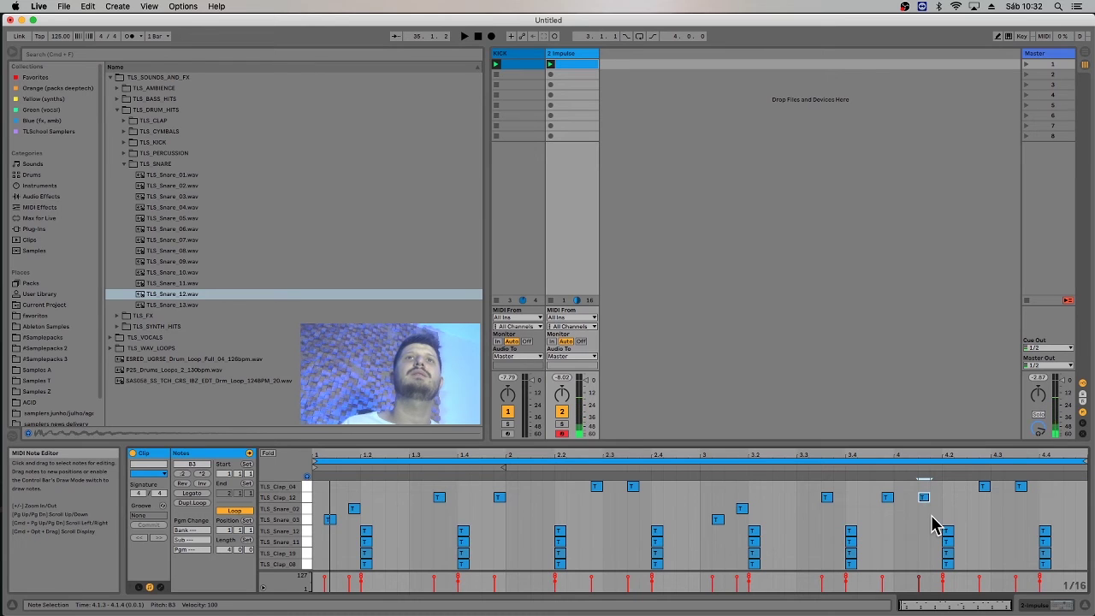
key("space")
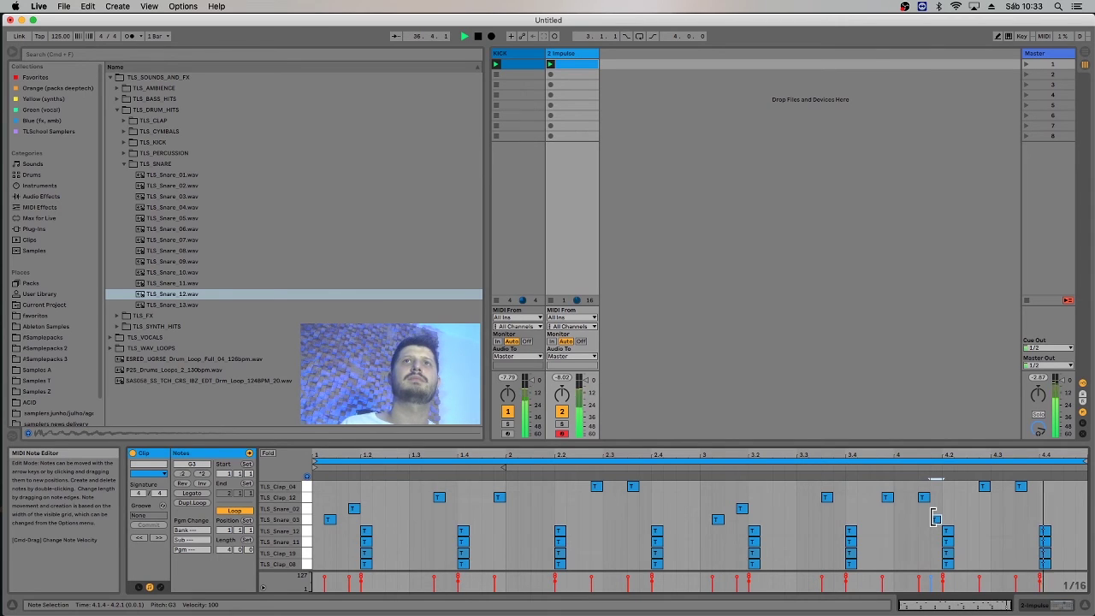
key("space")
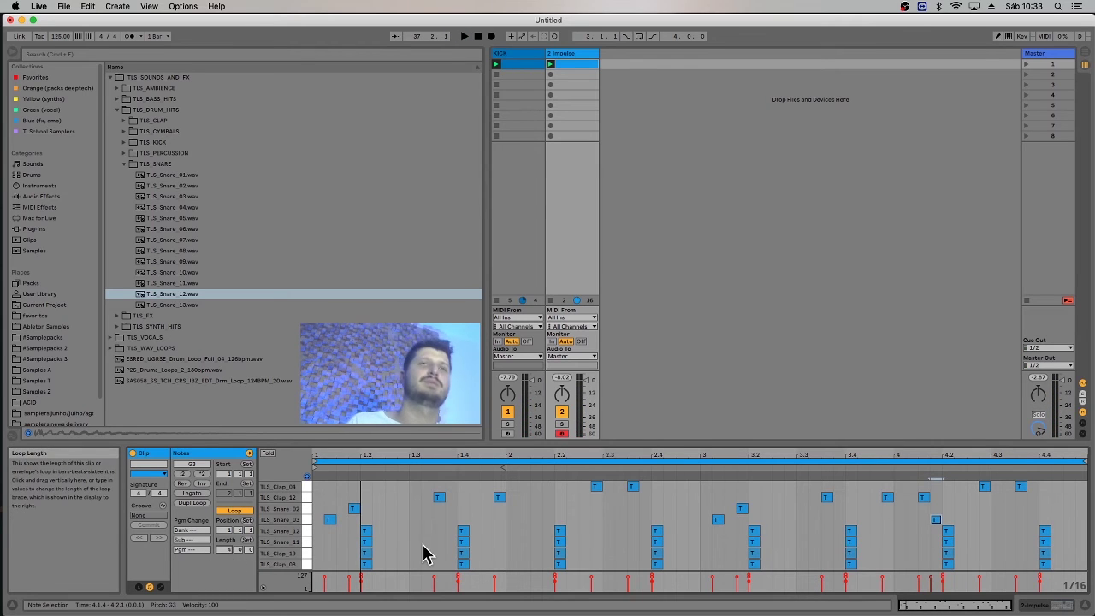
Duplicate the 2 Impulse track together with its clip.
left_click(768, 521)
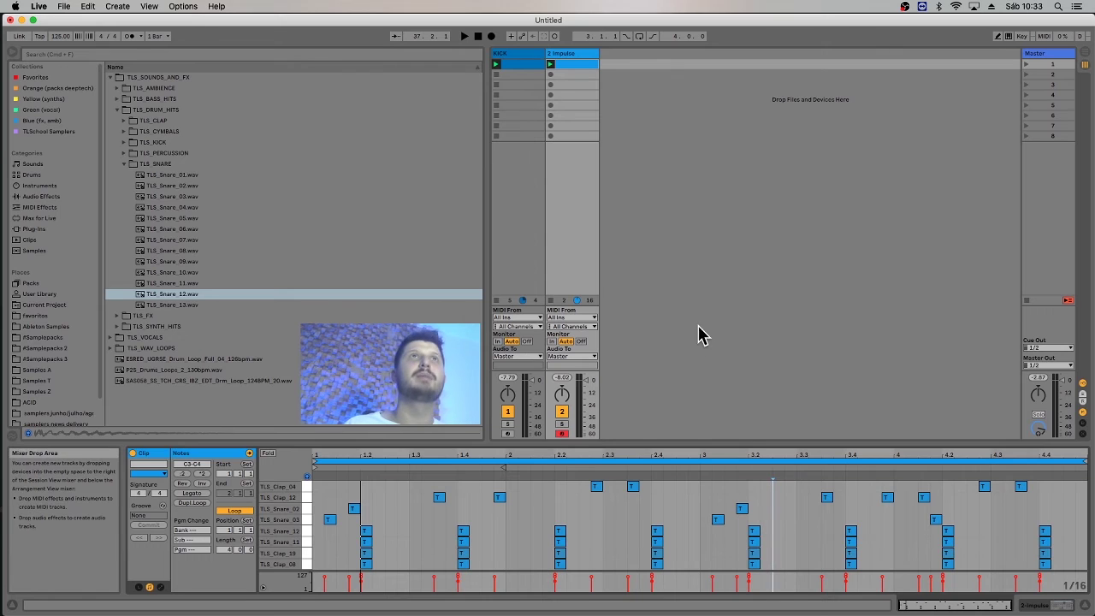
left_click(579, 61)
key("super+d")
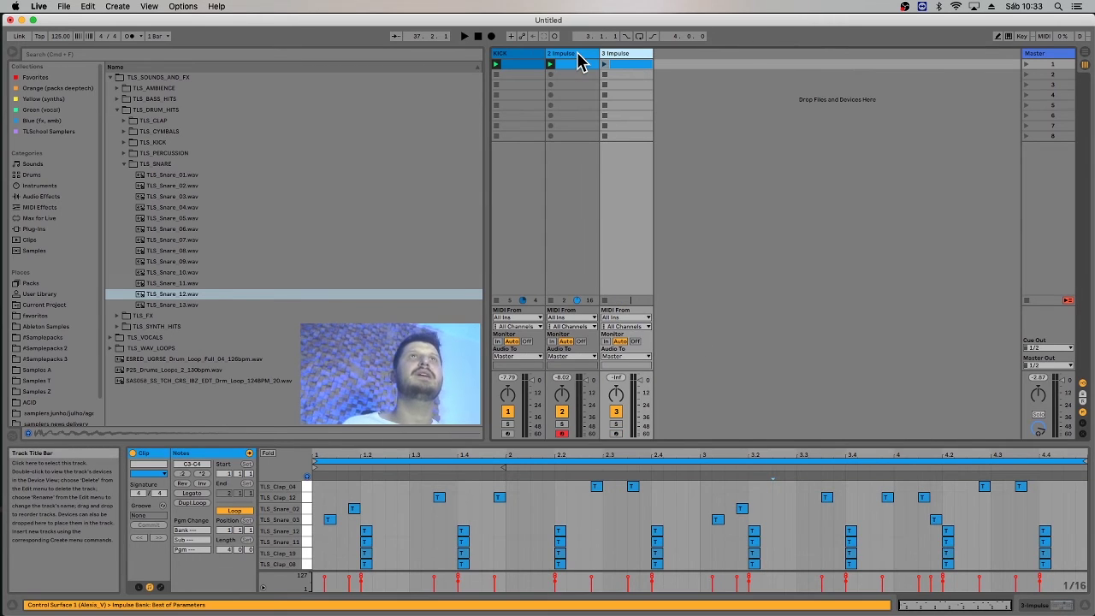
Delete every note on the four upper rows, TLS_Snare_03 to TLS_Clap_04, from the 2 Impulse clip.
left_click(578, 65)
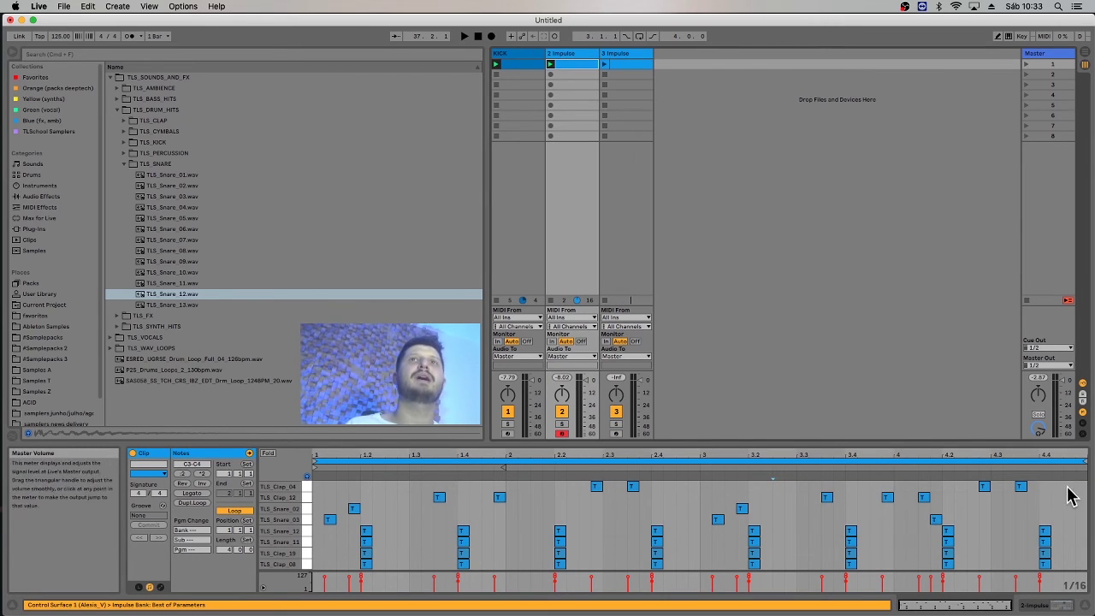
left_click_drag(1076, 524, 313, 481)
key("Delete")
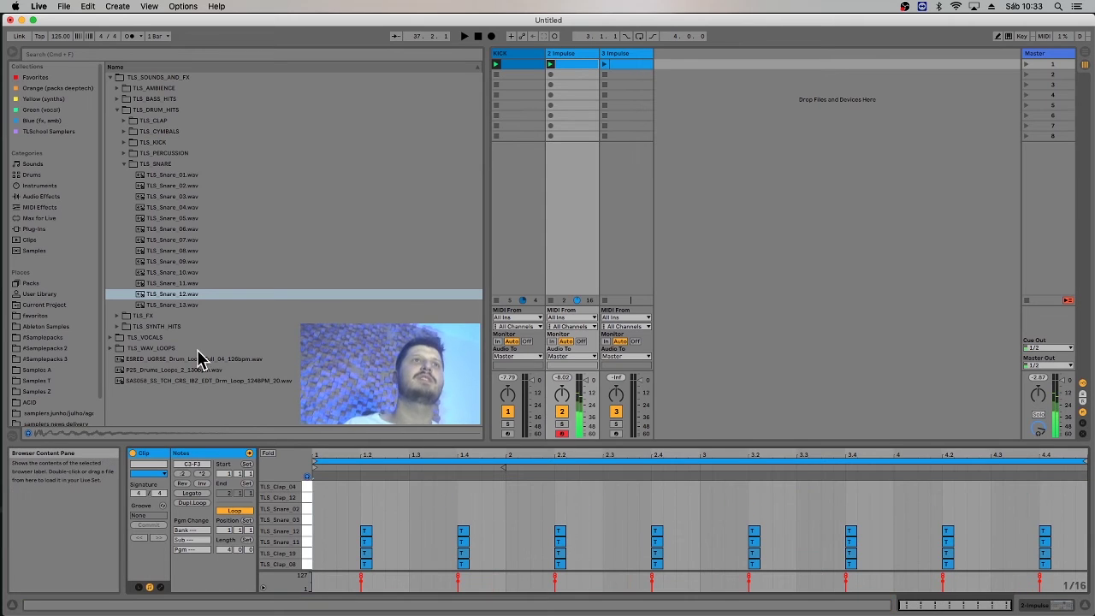
Delete the layered backbeat notes on the four lower rows, TLS_Clap_08 to TLS_Snare_12, from the 3 Impulse clip.
left_click(624, 64)
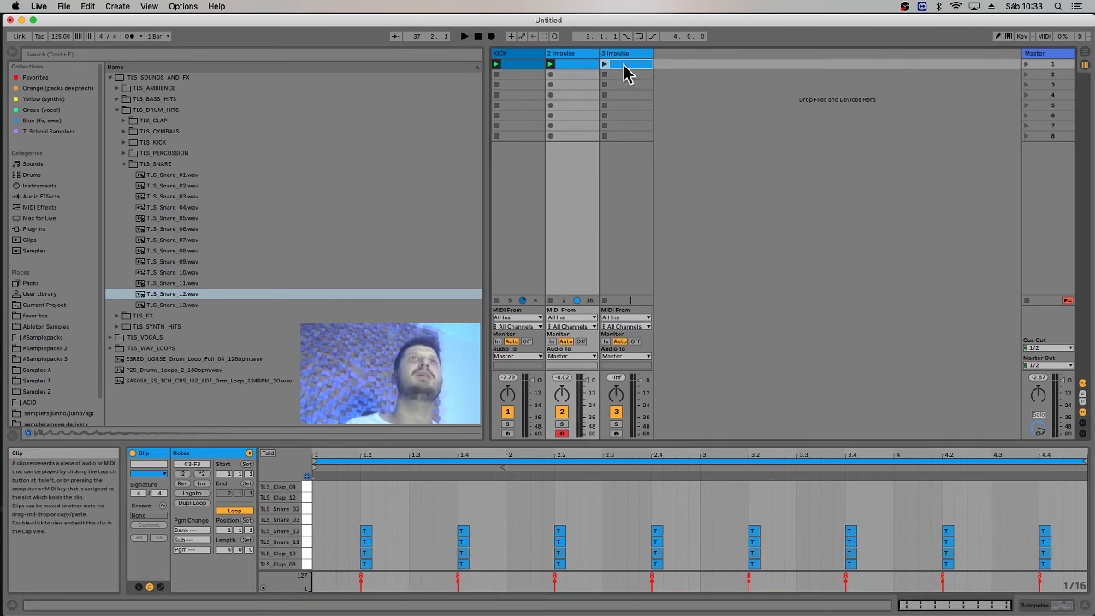
left_click_drag(349, 530, 1061, 571)
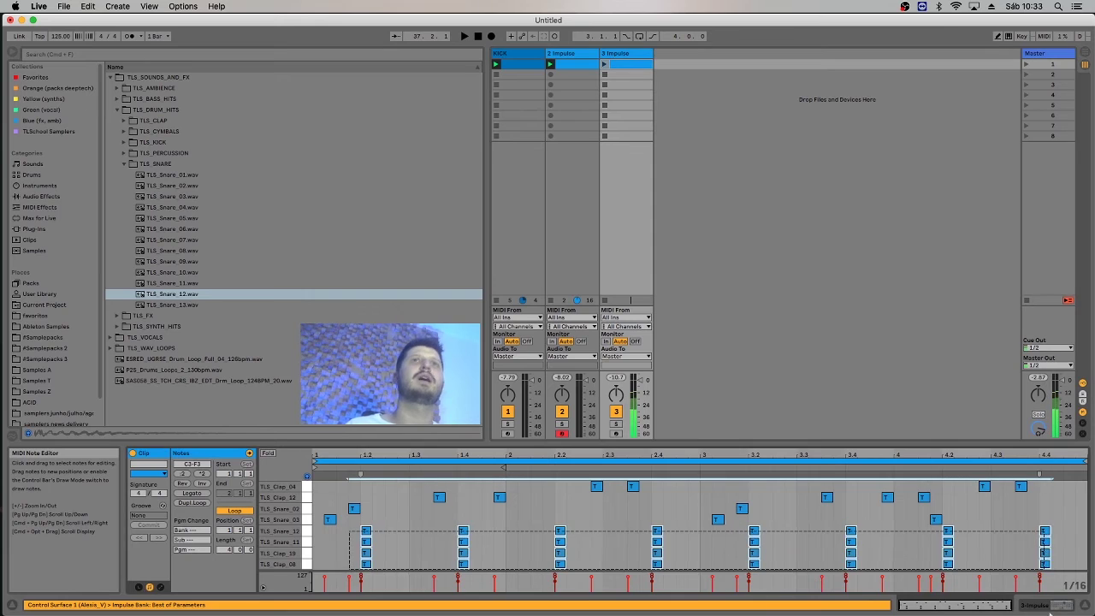
key("Delete")
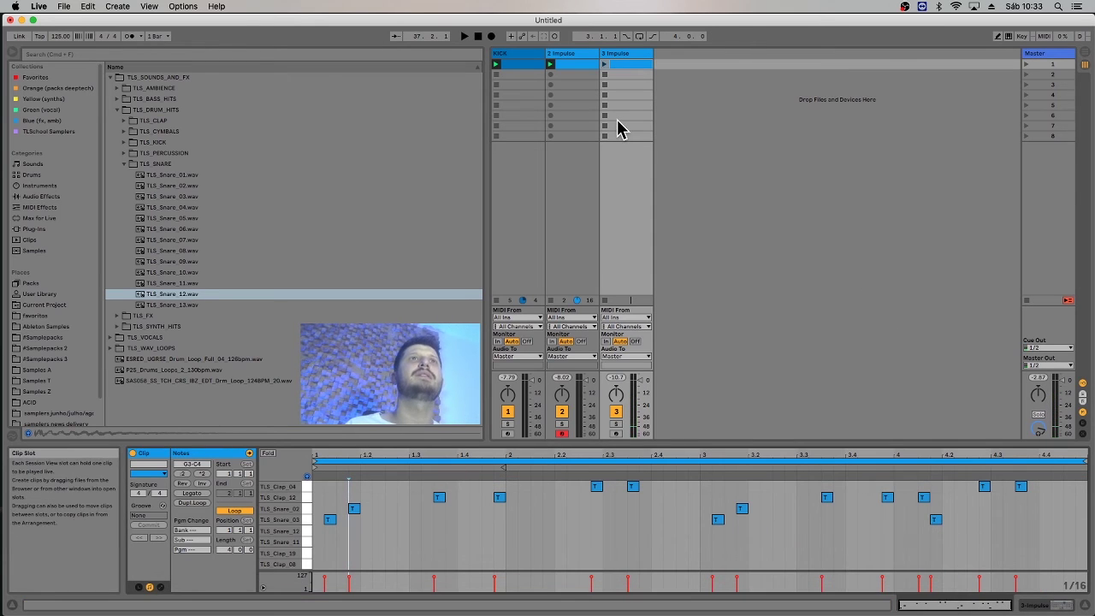
Show the KICK clip and play it with the KICK track soloed.
left_click(514, 65)
key("space")
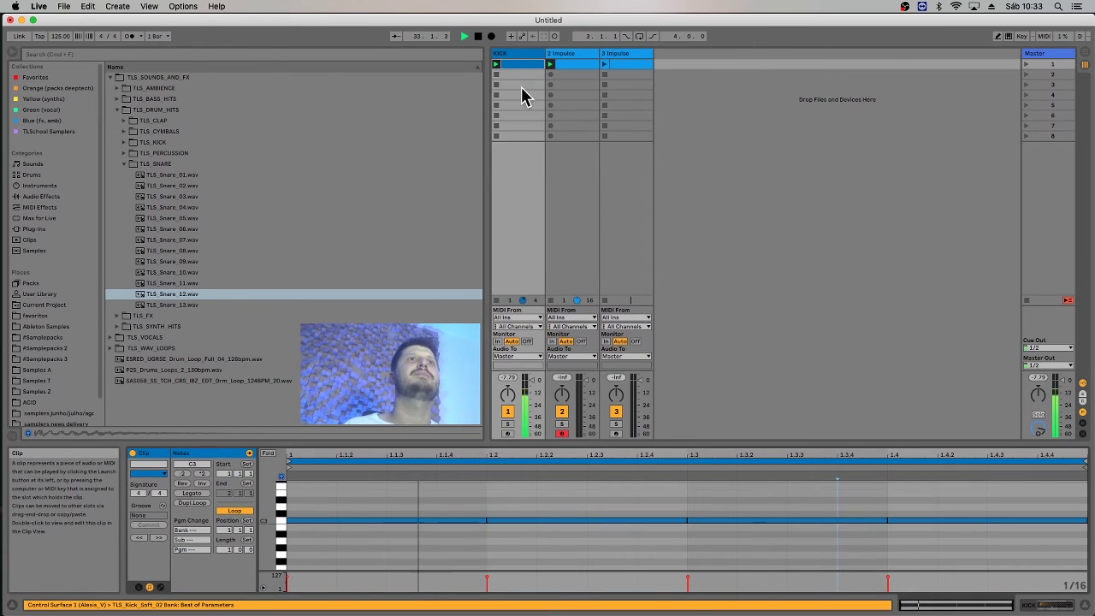
left_click(507, 425)
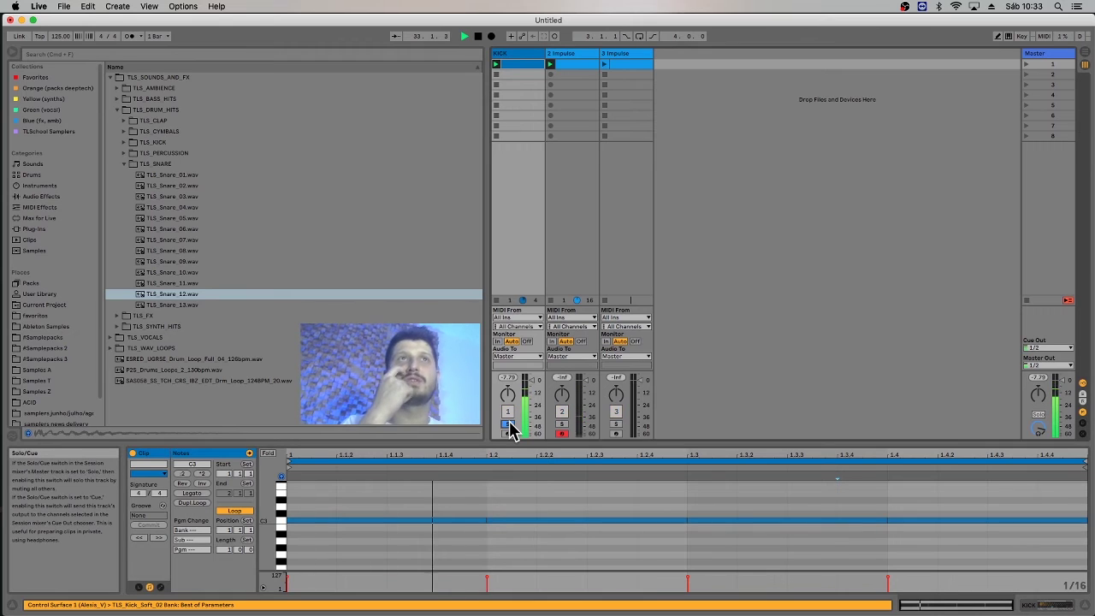
key("space")
Solo the 2 Impulse track, show its clip and play it.
left_click(561, 423)
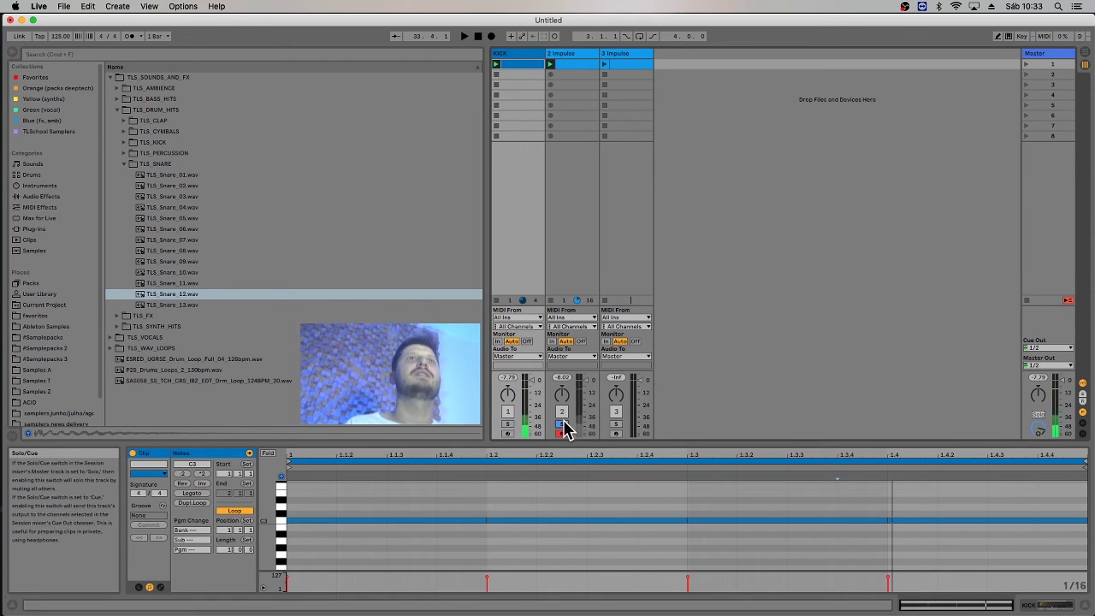
left_click(574, 62)
key("space")
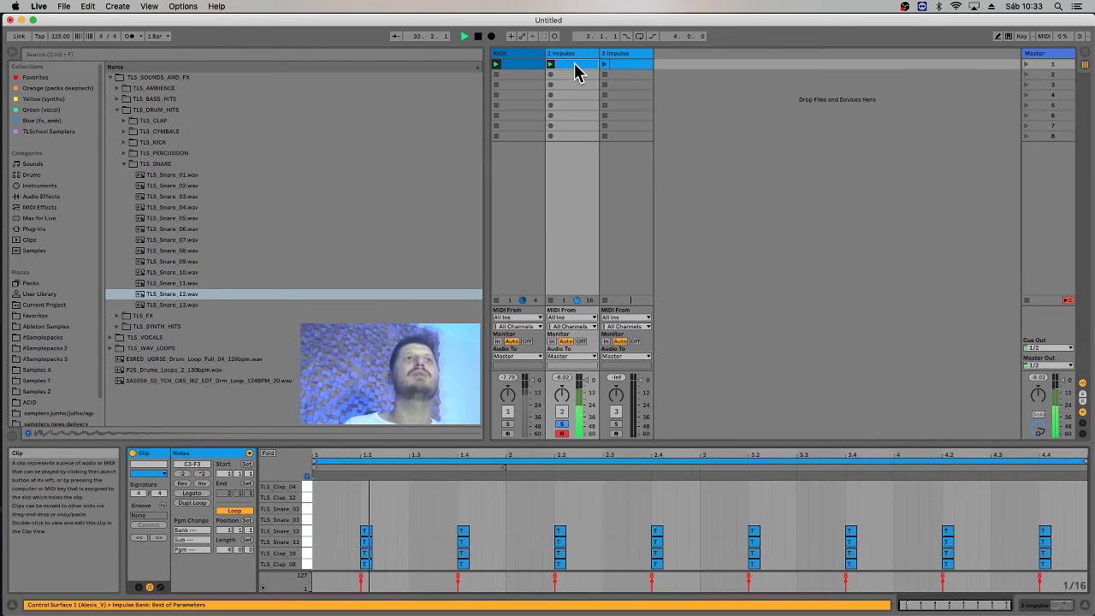
Play the 3 Impulse clip with its track soloed, and unsolo it to hear it together with the KICK and 2 Impulse tracks.
key("space")
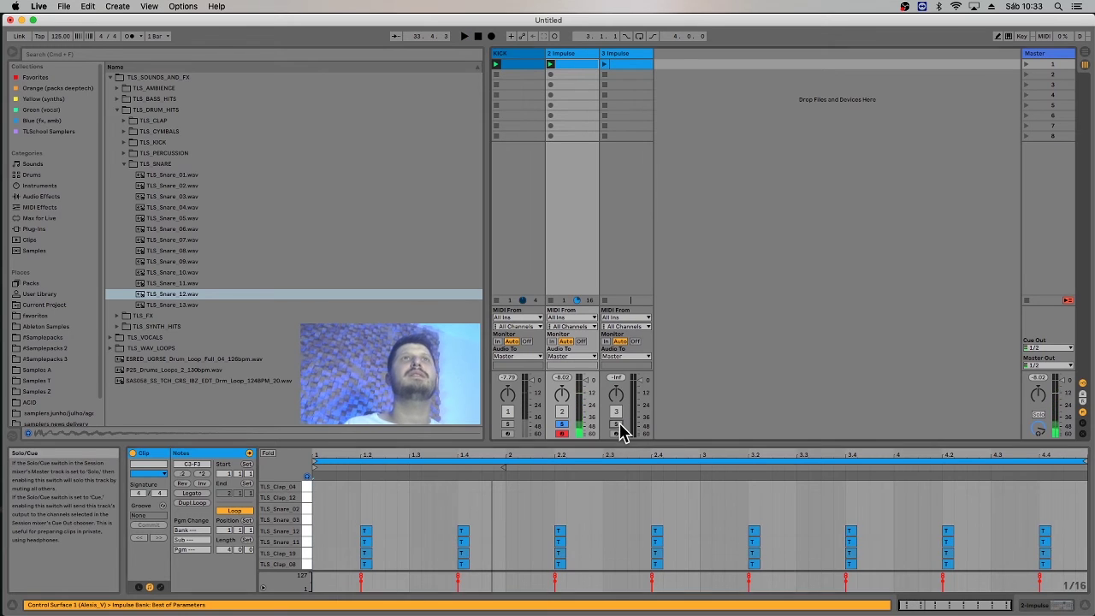
left_click(616, 424)
left_click(604, 64)
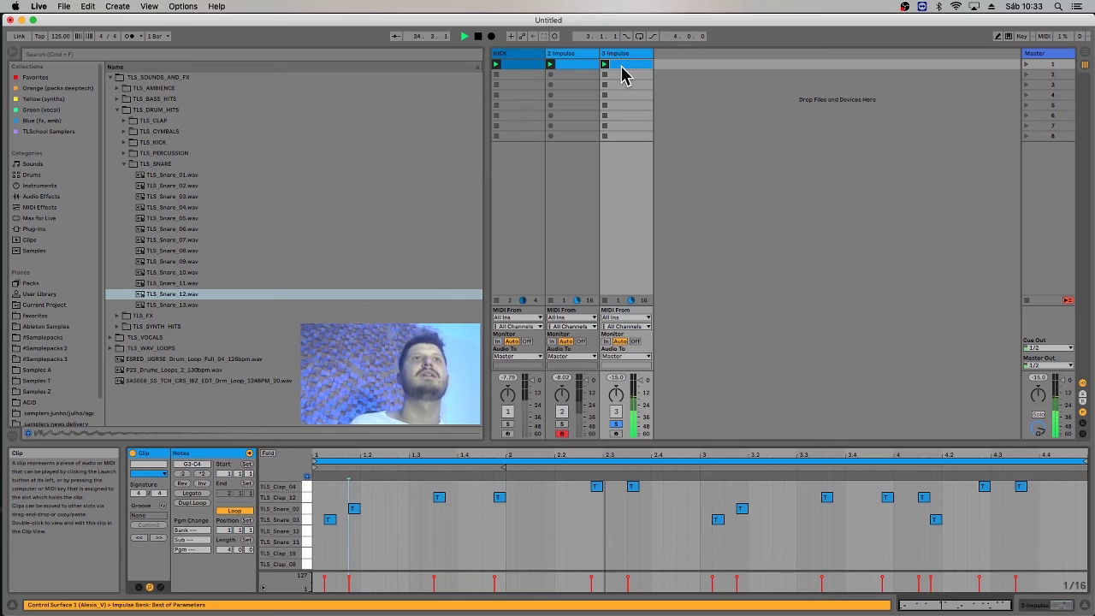
left_click(617, 423)
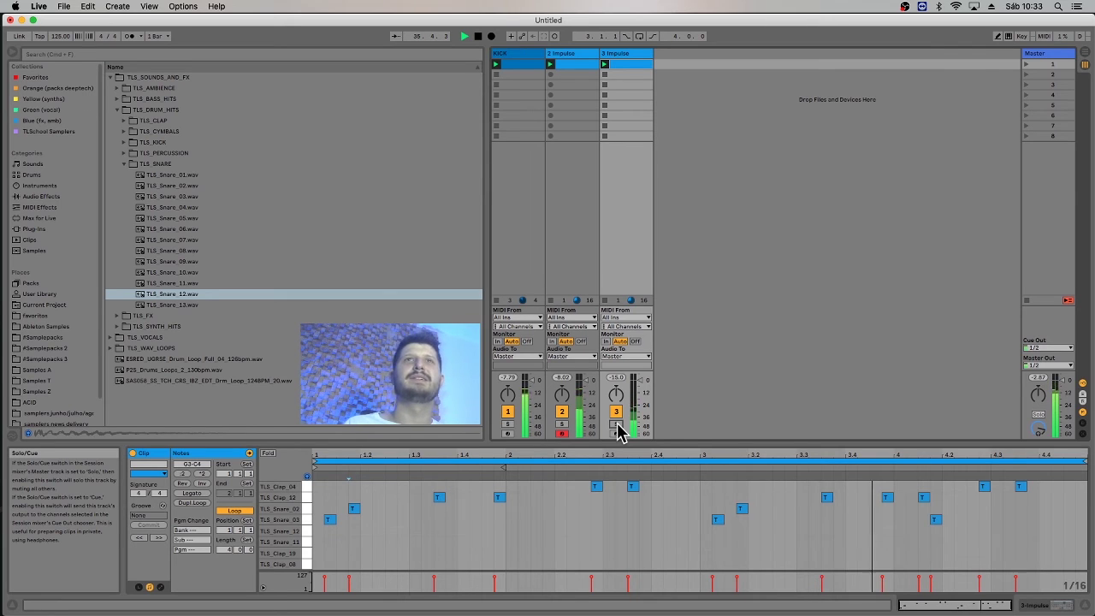
key("space")
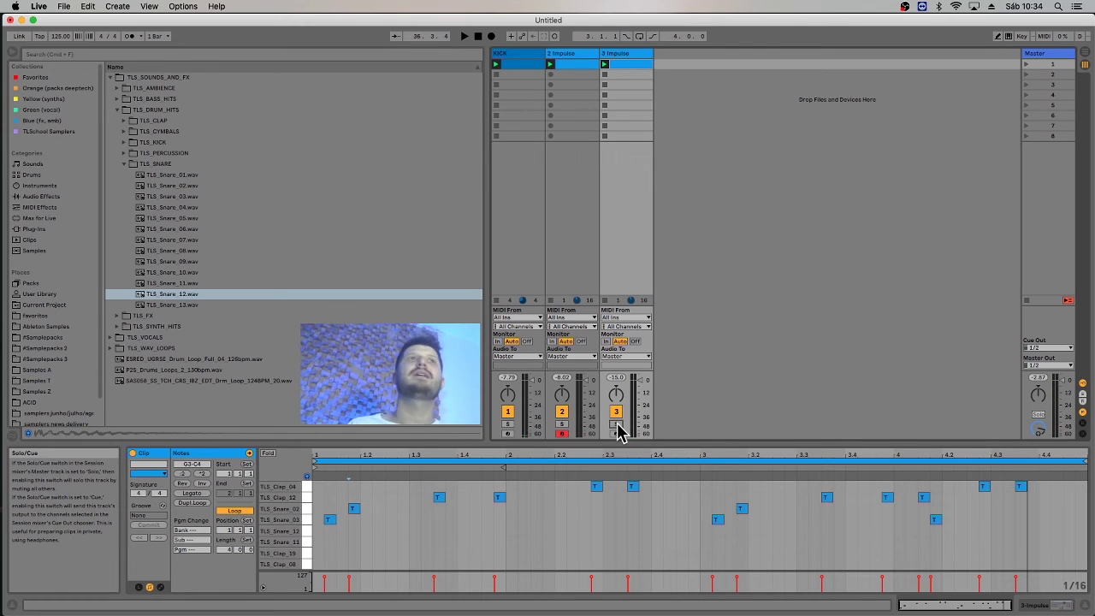
Try four extra notes alternating between TLS_Snare_03 and TLS_Snare_02 from beat 1.3, shift the last to 1.4.2, and play the groove.
double_click(414, 519)
double_click(426, 508)
double_click(439, 519)
double_click(451, 508)
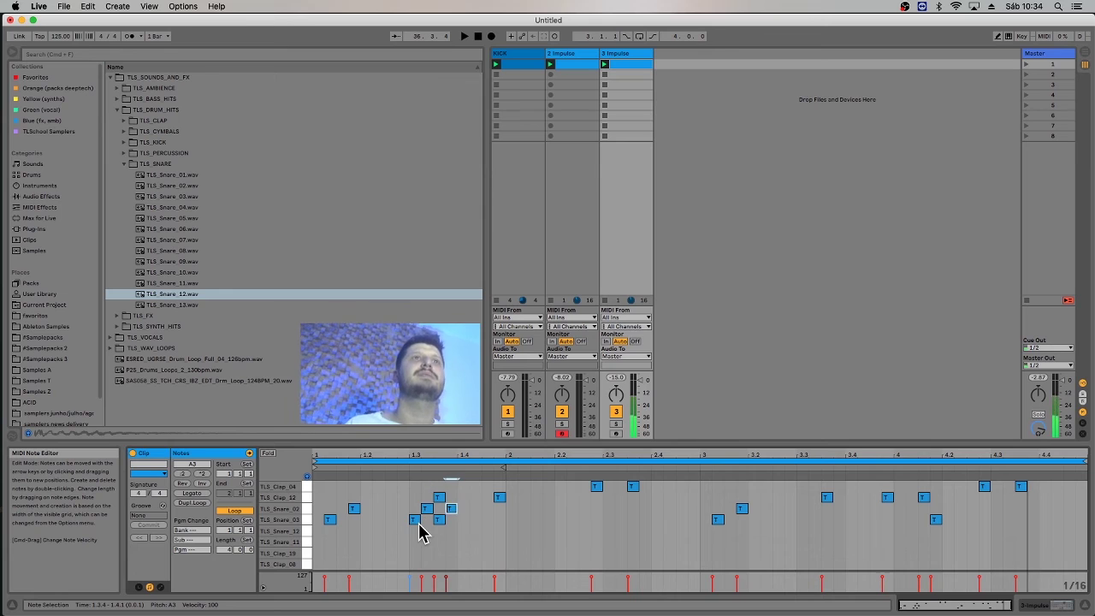
key("Right")
key("Right")
key("space")
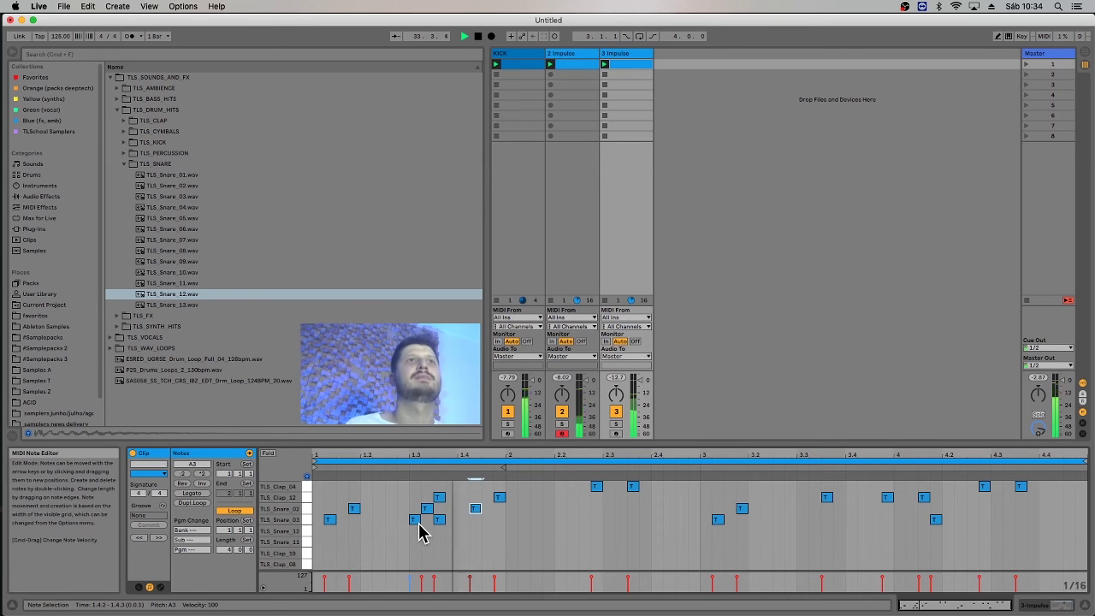
key("space")
Delete the four trial snare notes around beats 1.3 and 1.4 from the 3 Impulse clip.
left_click_drag(459, 525, 372, 514)
key("Delete")
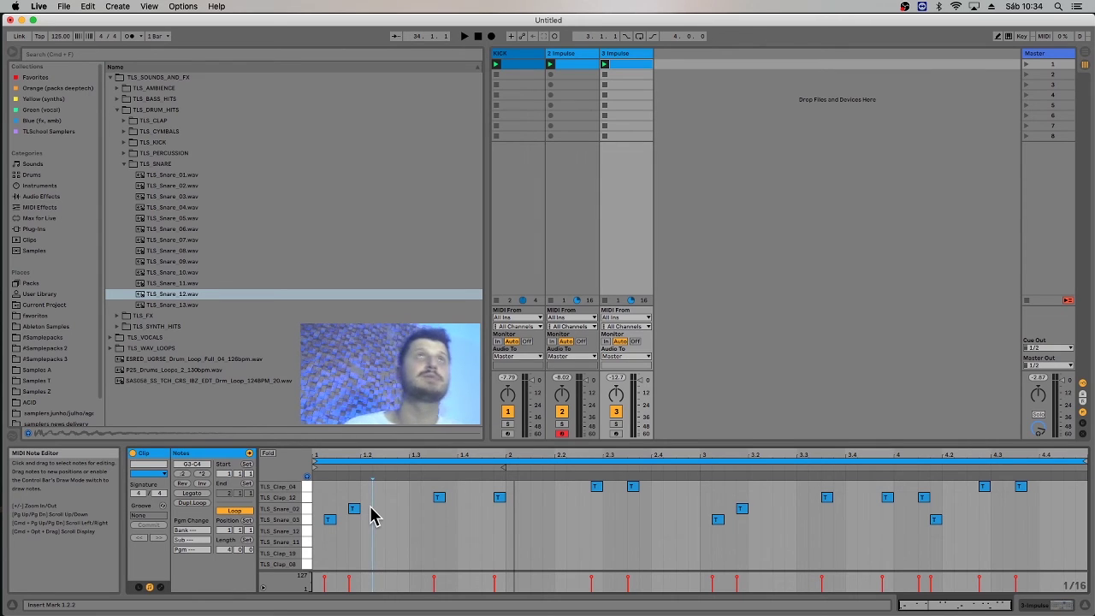
left_click(444, 521)
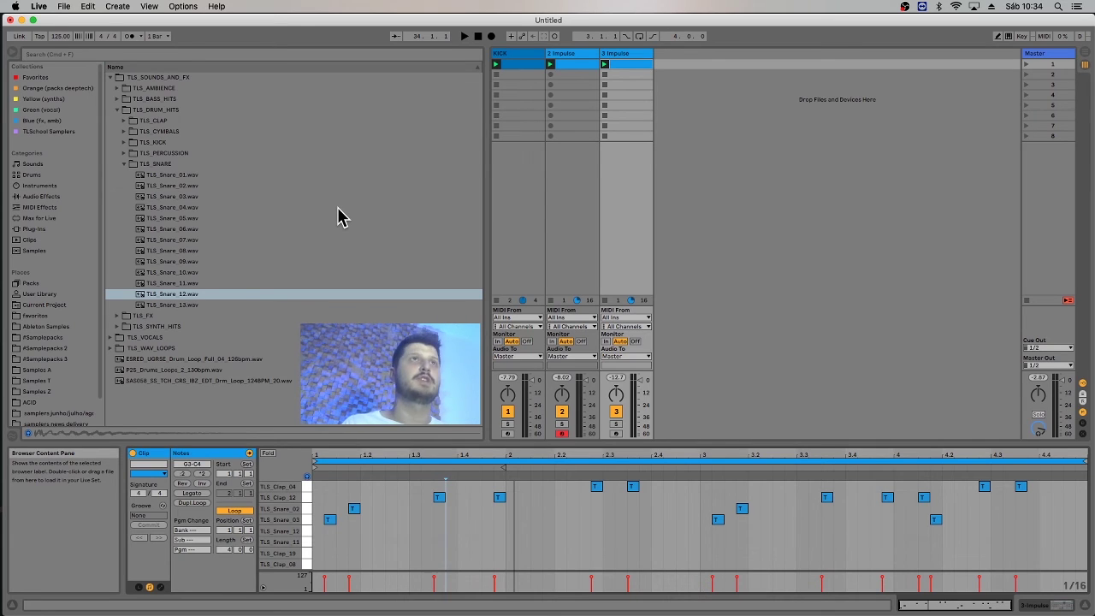
key("super+Tab")
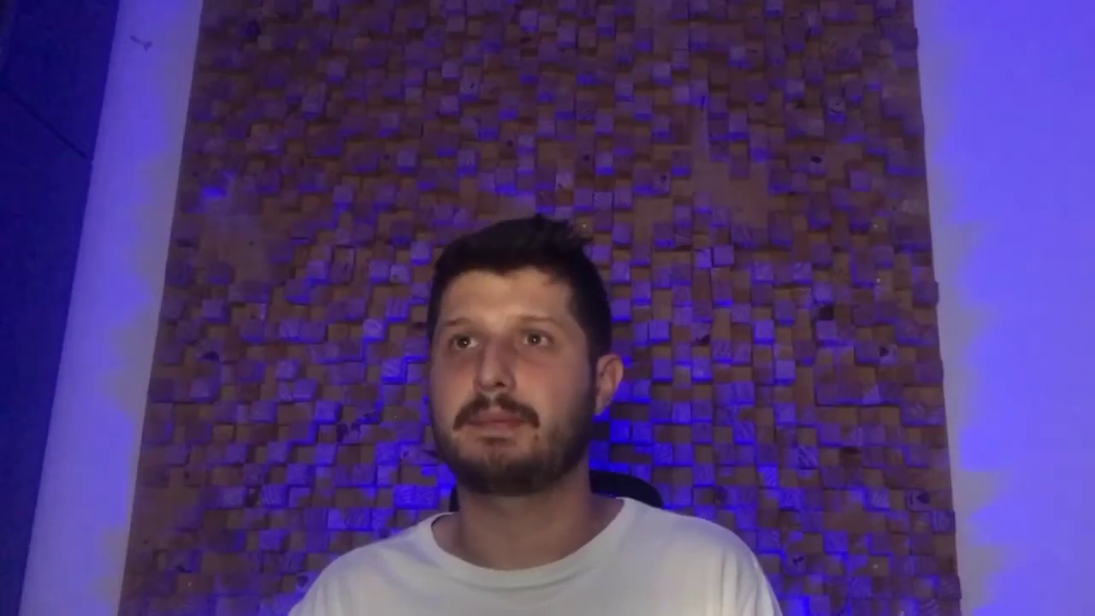